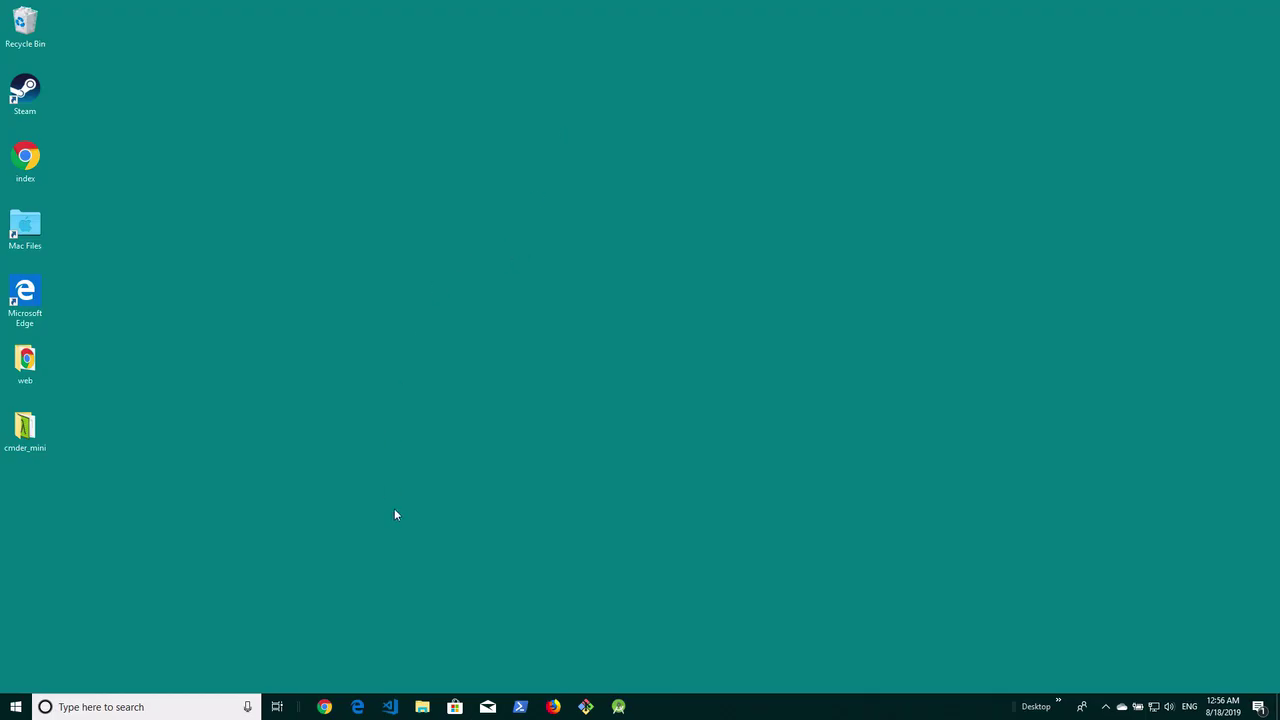
Open the conda.io documentation in Chrome and go to its Miniconda page with the Windows, Mac OS X and Linux installers.
{"action": "left_click", "coordinate": [324, 706]}
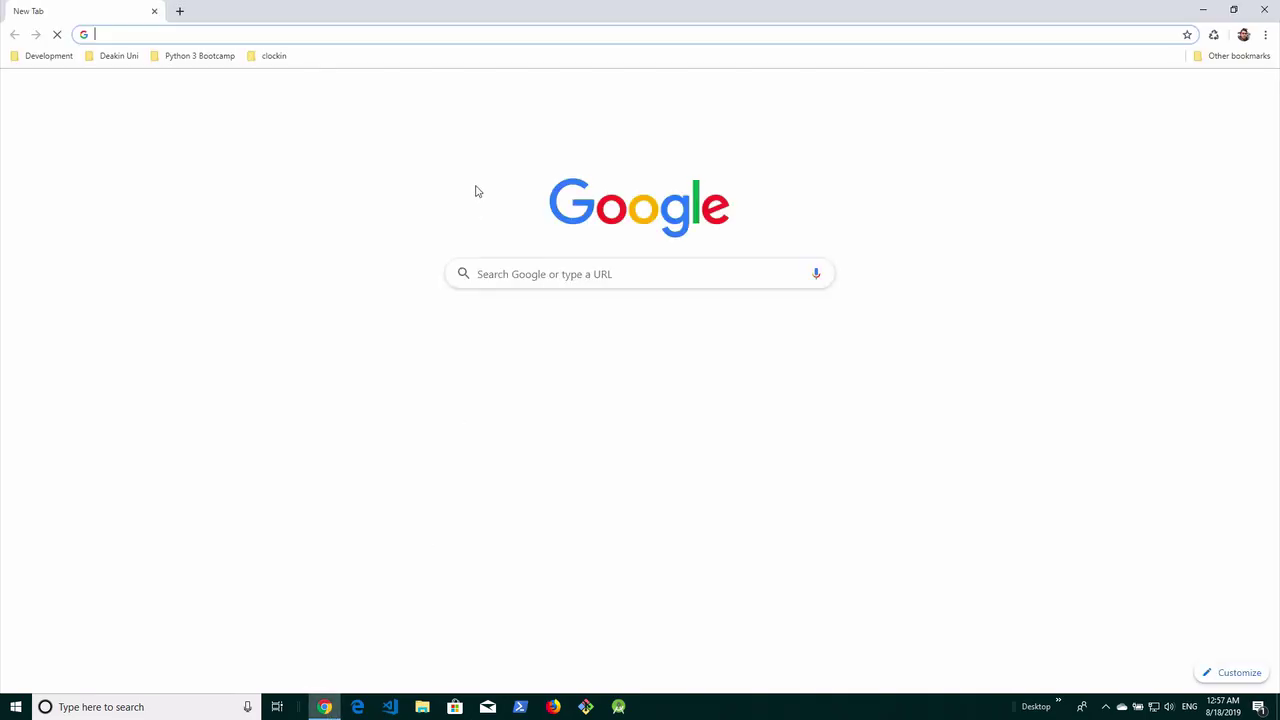
{"action": "type", "text": "co"}
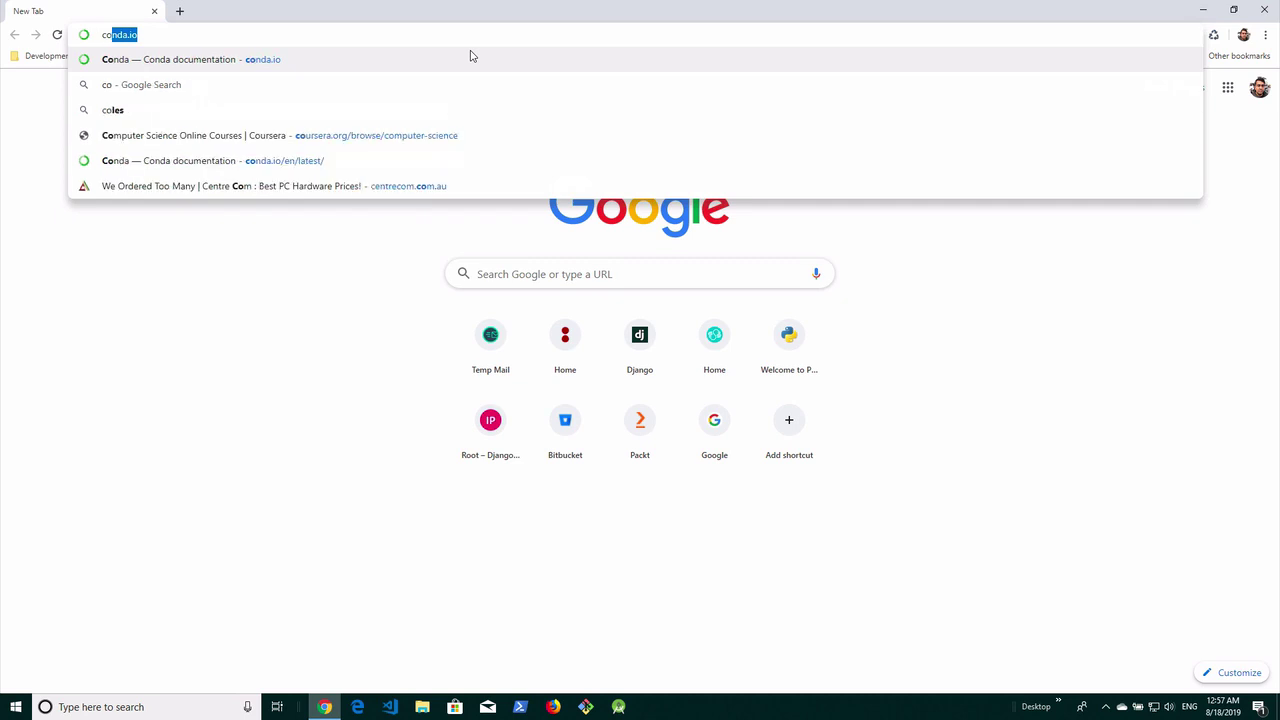
{"action": "key", "text": "Return"}
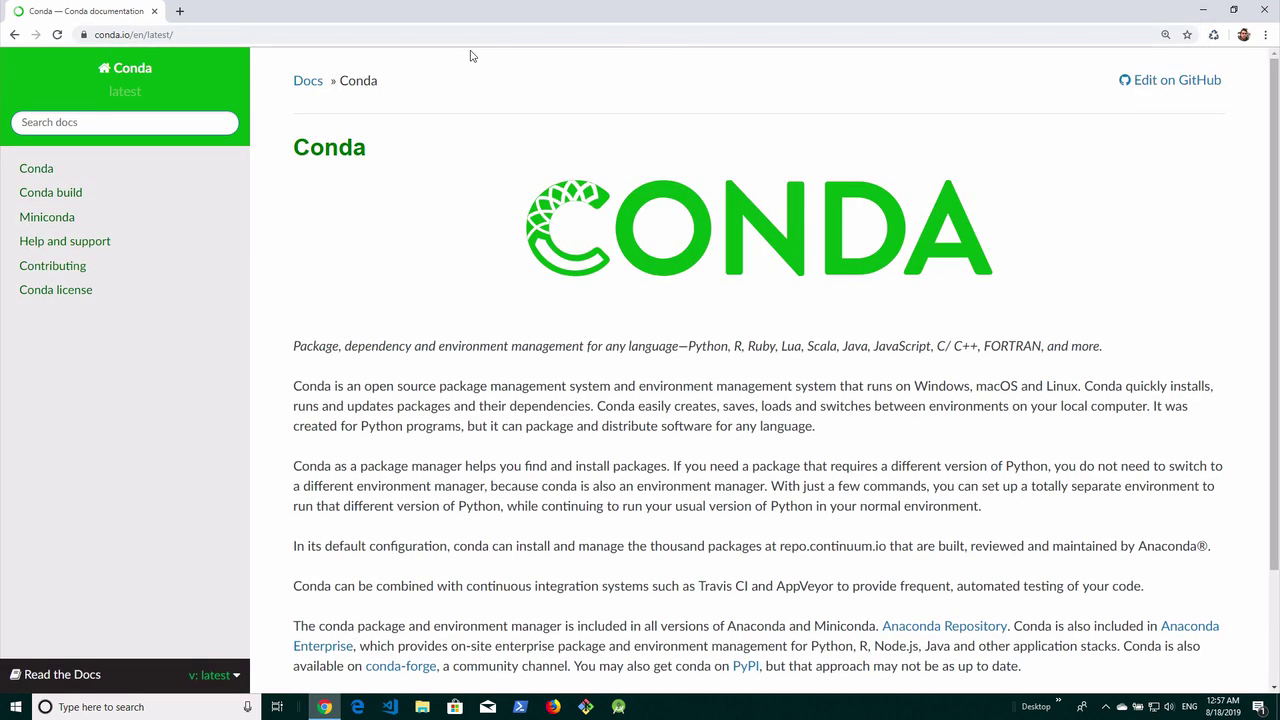
{"action": "left_click", "coordinate": [50, 222]}
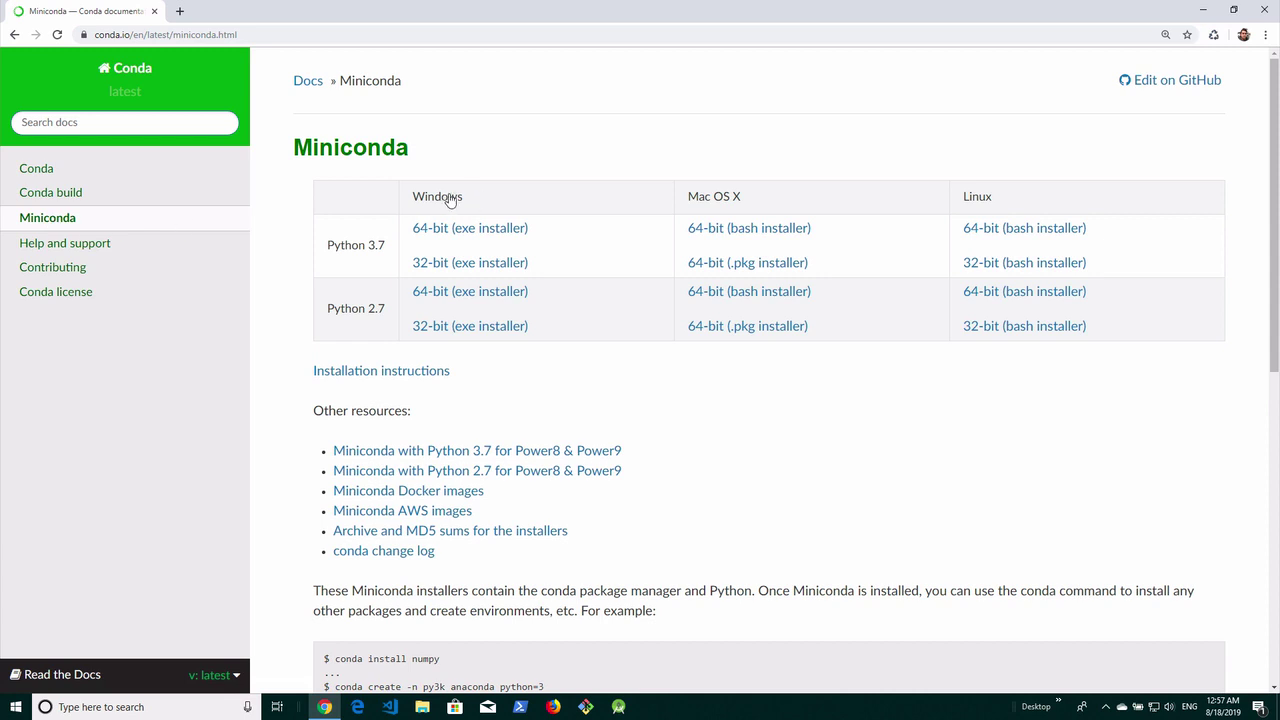
{"action": "left_click_drag", "start_coordinate": [437, 197], "coordinate": [731, 197]}
{"action": "left_click_drag", "start_coordinate": [971, 197], "coordinate": [987, 197]}
{"action": "left_click", "coordinate": [558, 185]}
Check the computer's system type in the properties of This PC, closing the System and File Explorer windows when done.
{"action": "left_click", "coordinate": [422, 707]}
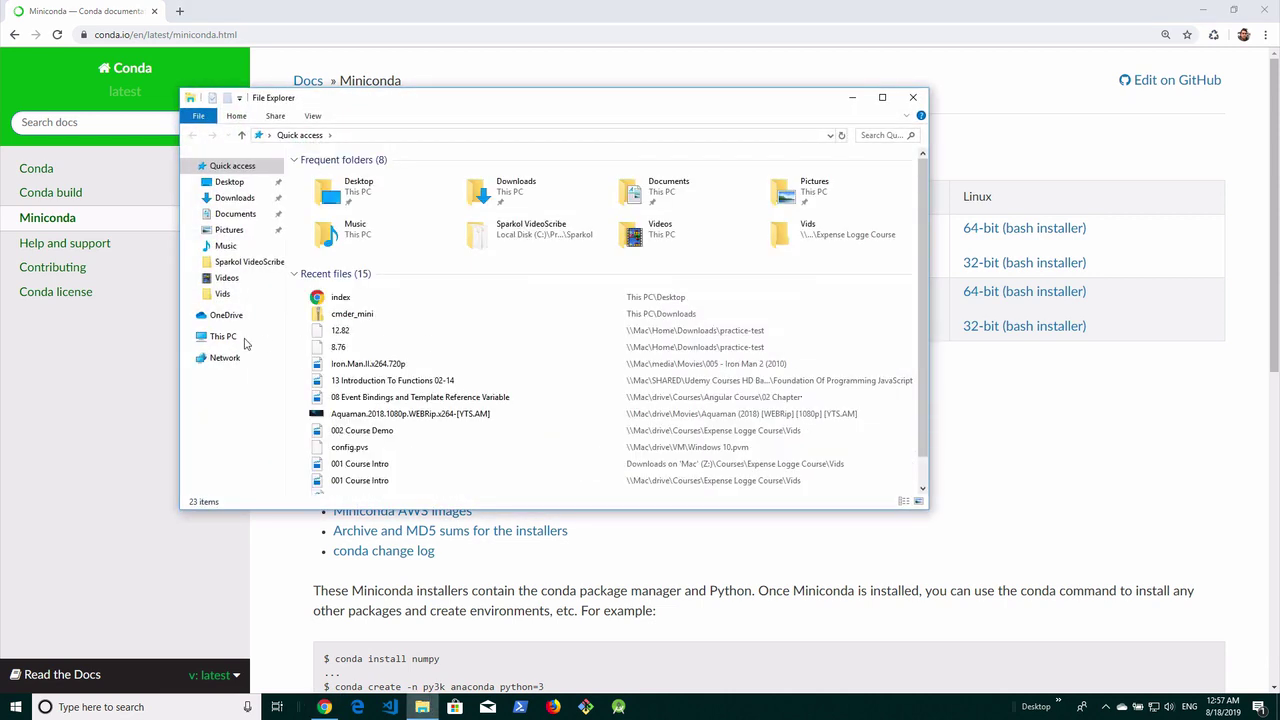
{"action": "left_click", "coordinate": [223, 337]}
{"action": "right_click", "coordinate": [464, 440]}
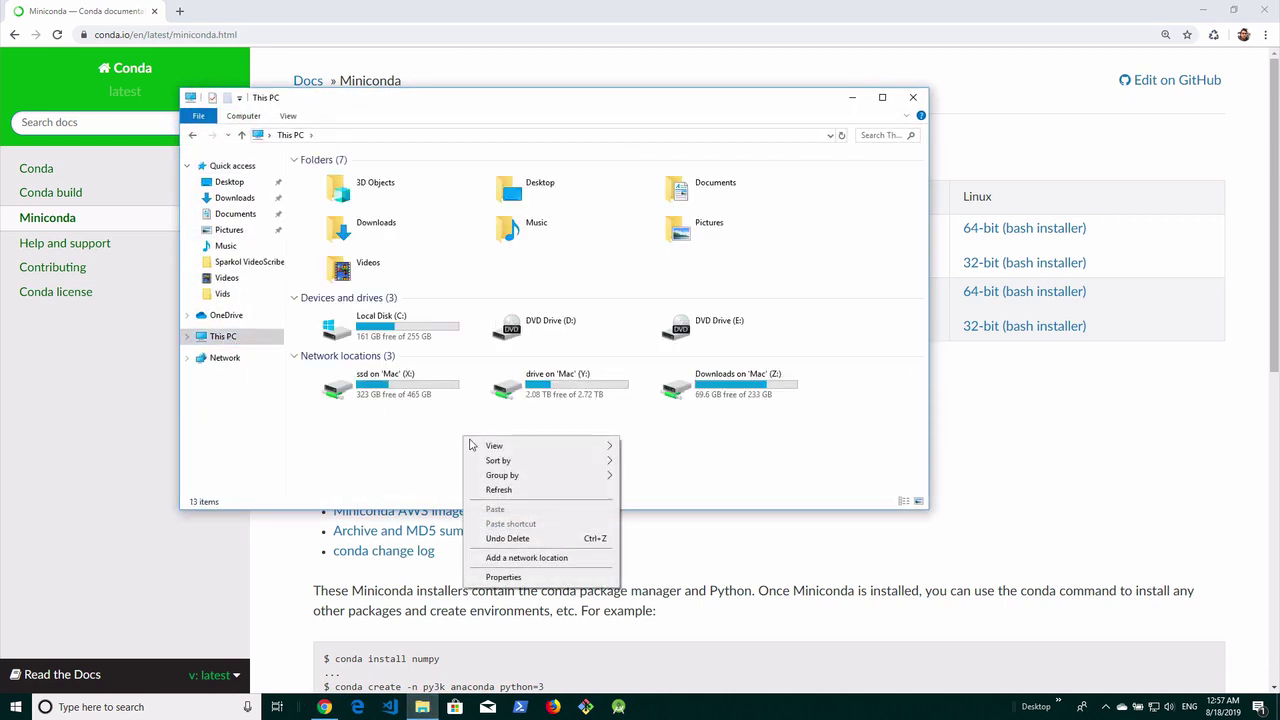
{"action": "left_click", "coordinate": [506, 578]}
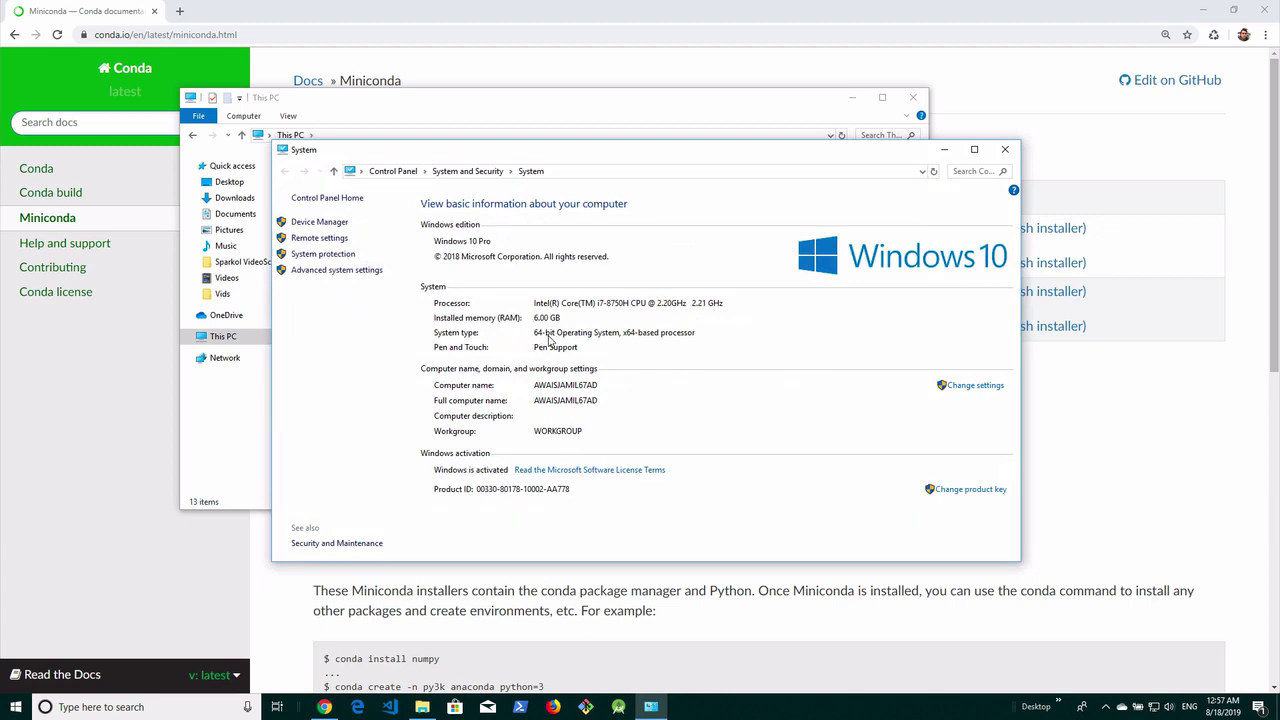
{"action": "left_click", "coordinate": [1005, 149]}
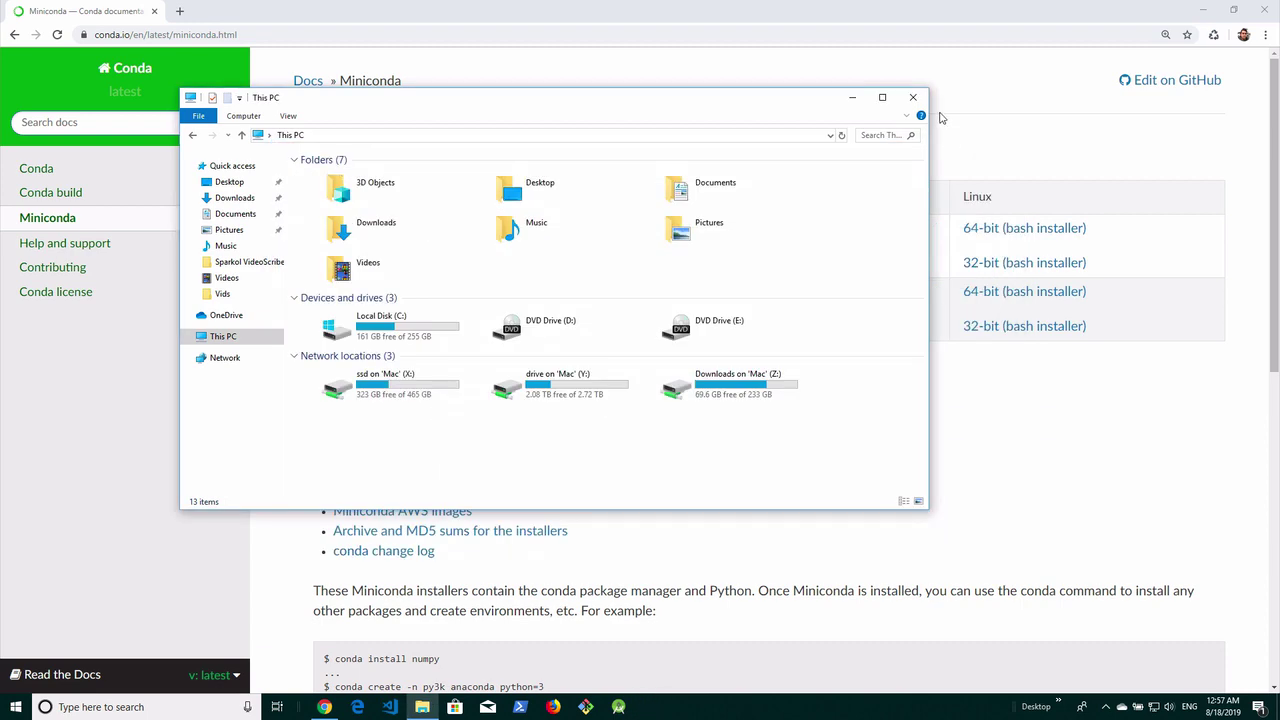
{"action": "left_click", "coordinate": [912, 98]}
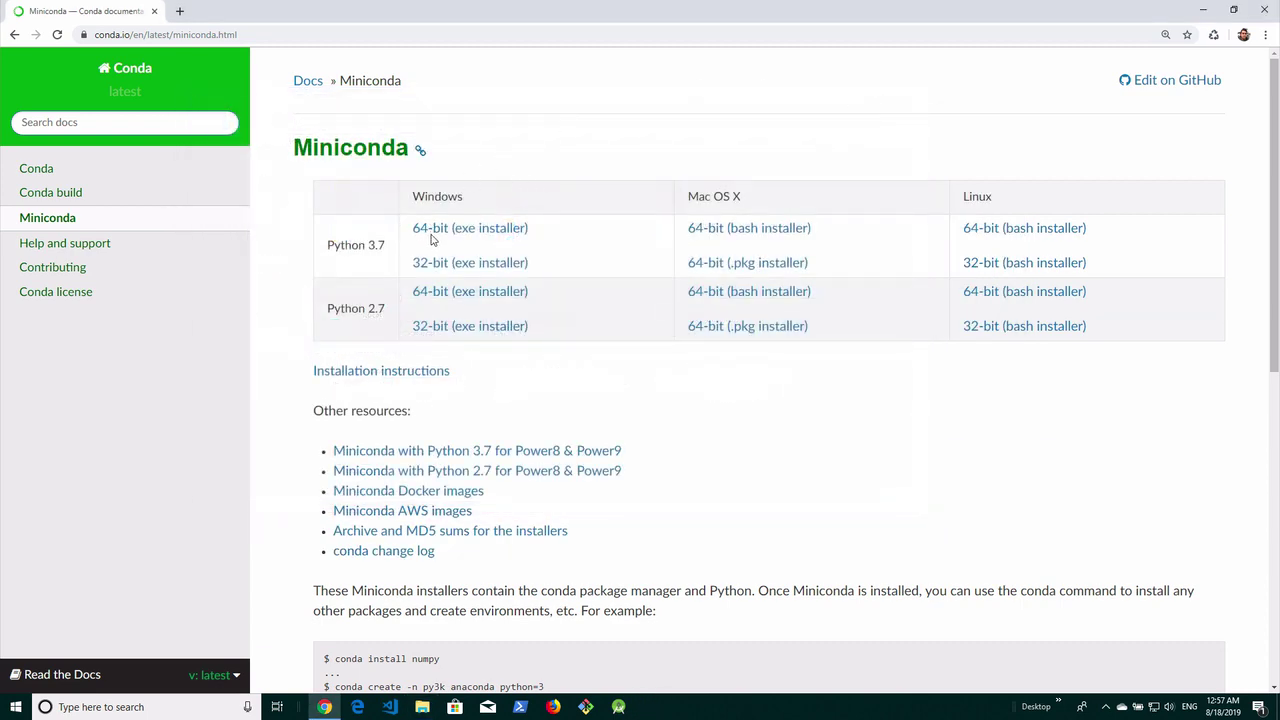
Download the Python 3.7 64-bit exe installer of Miniconda for Windows and launch it.
{"action": "left_click", "coordinate": [461, 233]}
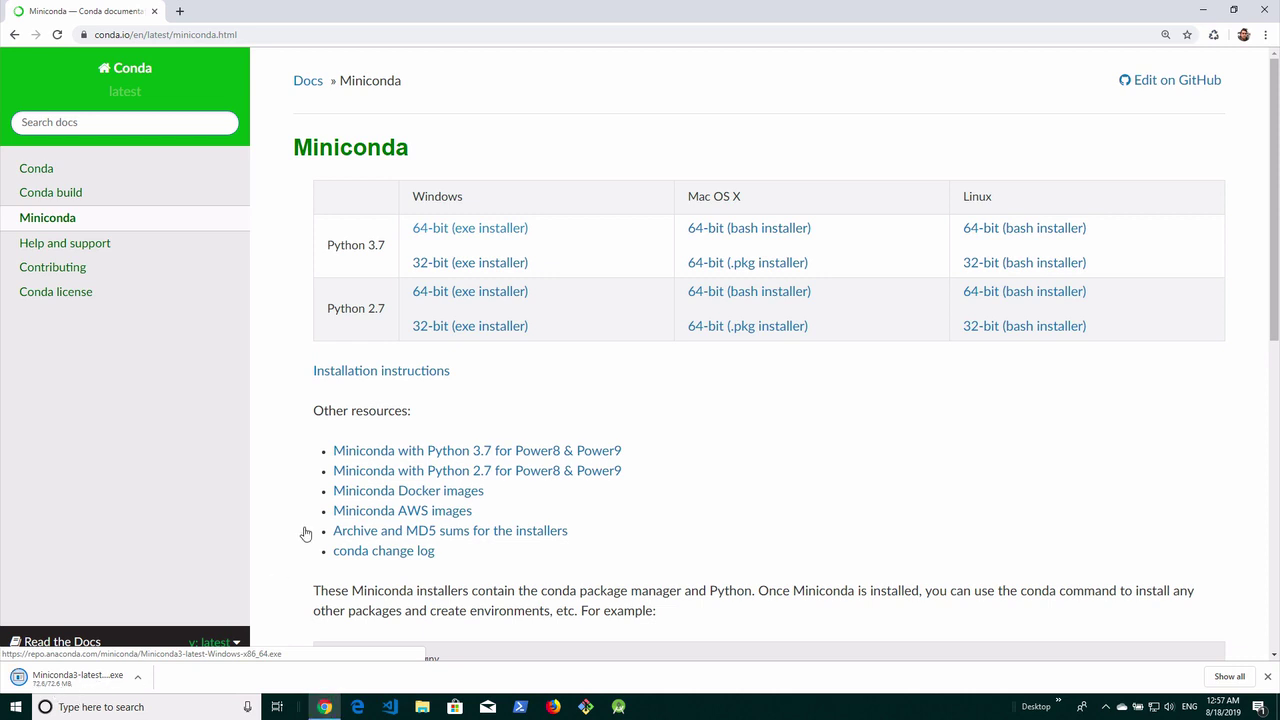
{"action": "left_click", "coordinate": [87, 678]}
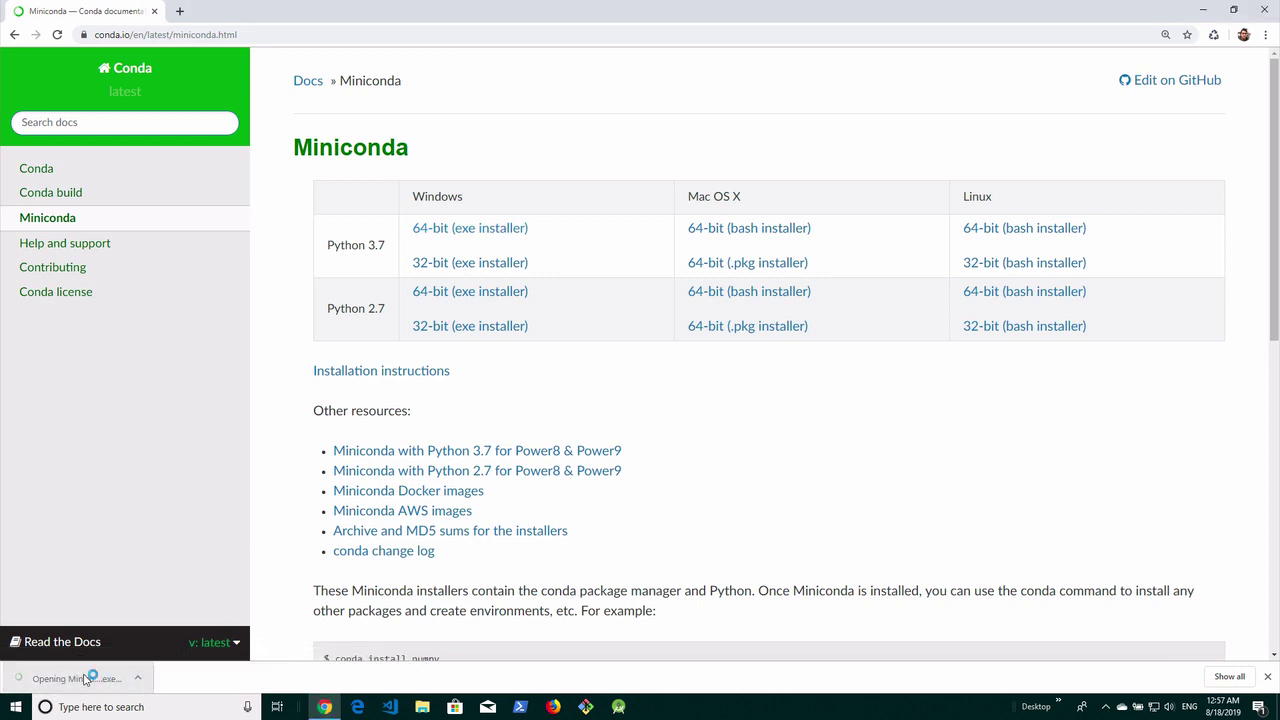
{"action": "left_click_drag", "start_coordinate": [646, 229], "coordinate": [610, 172]}
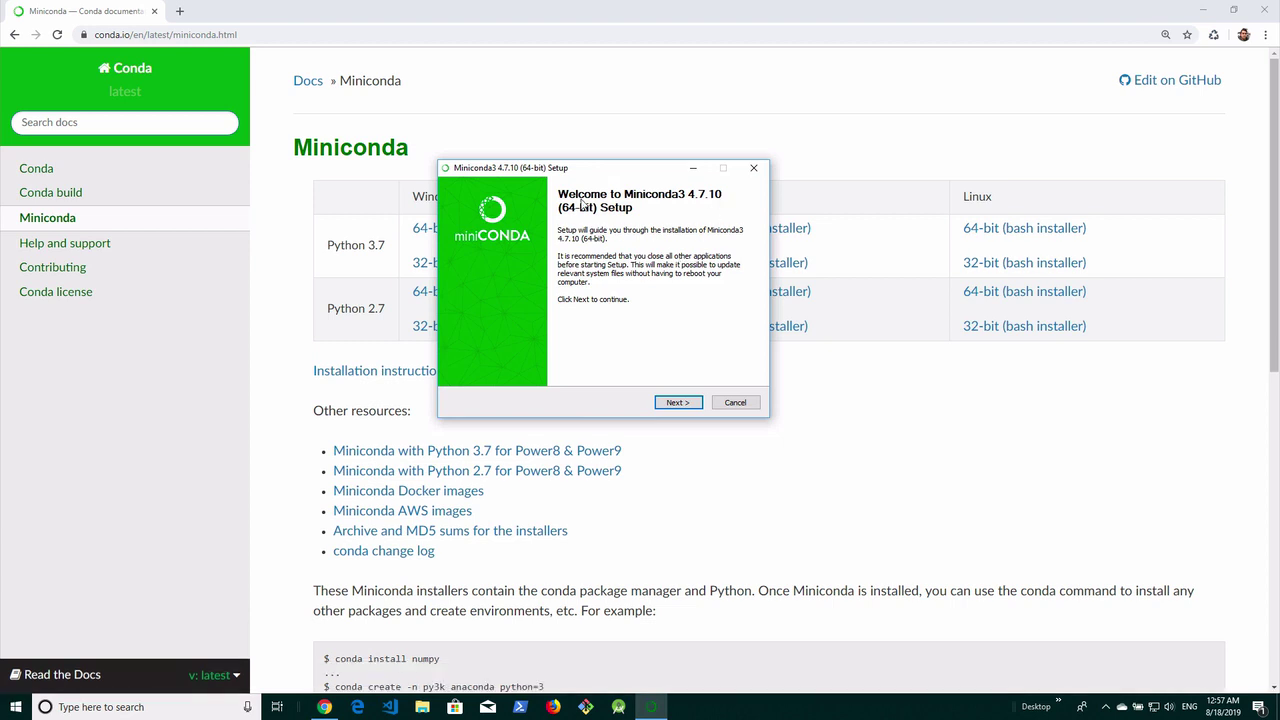
Accept the license, choose the Just Me installation type, and start installing Miniconda3 into the default destination folder with the default options.
{"action": "left_click", "coordinate": [677, 402]}
{"action": "left_click", "coordinate": [677, 402]}
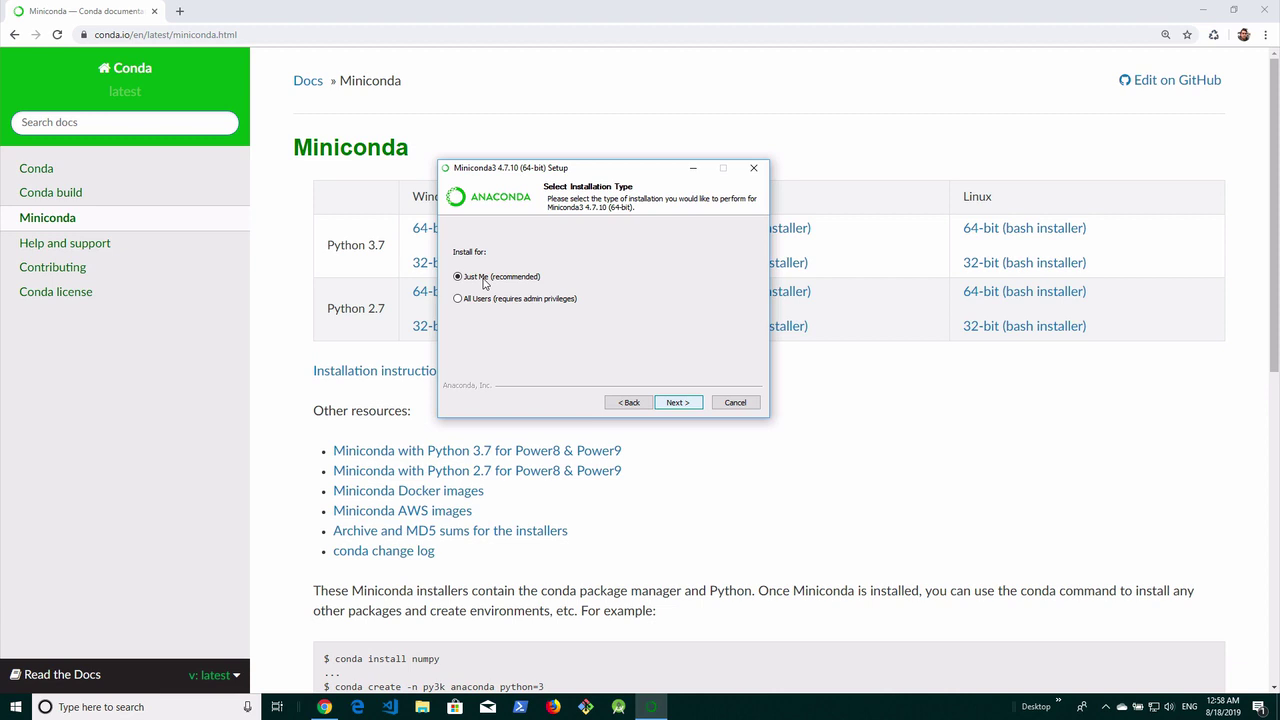
{"action": "left_click", "coordinate": [483, 300]}
{"action": "left_click", "coordinate": [680, 403]}
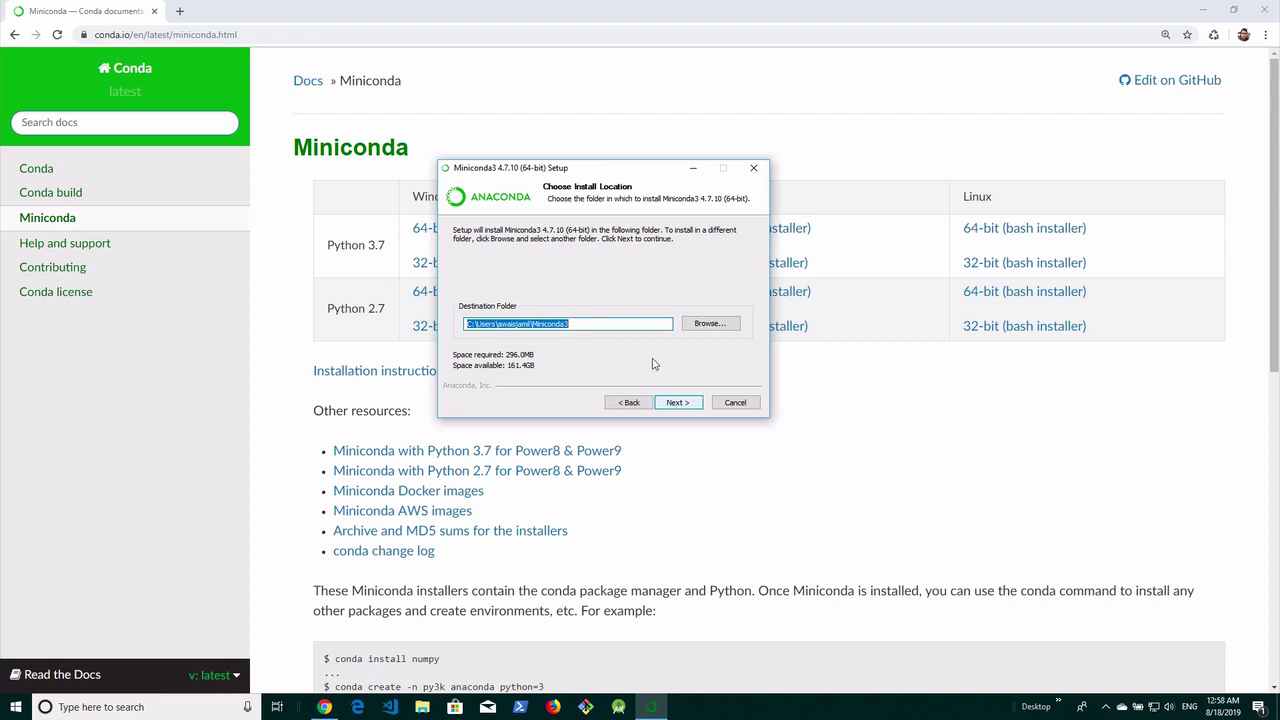
{"action": "left_click", "coordinate": [677, 405]}
{"action": "left_click", "coordinate": [677, 405]}
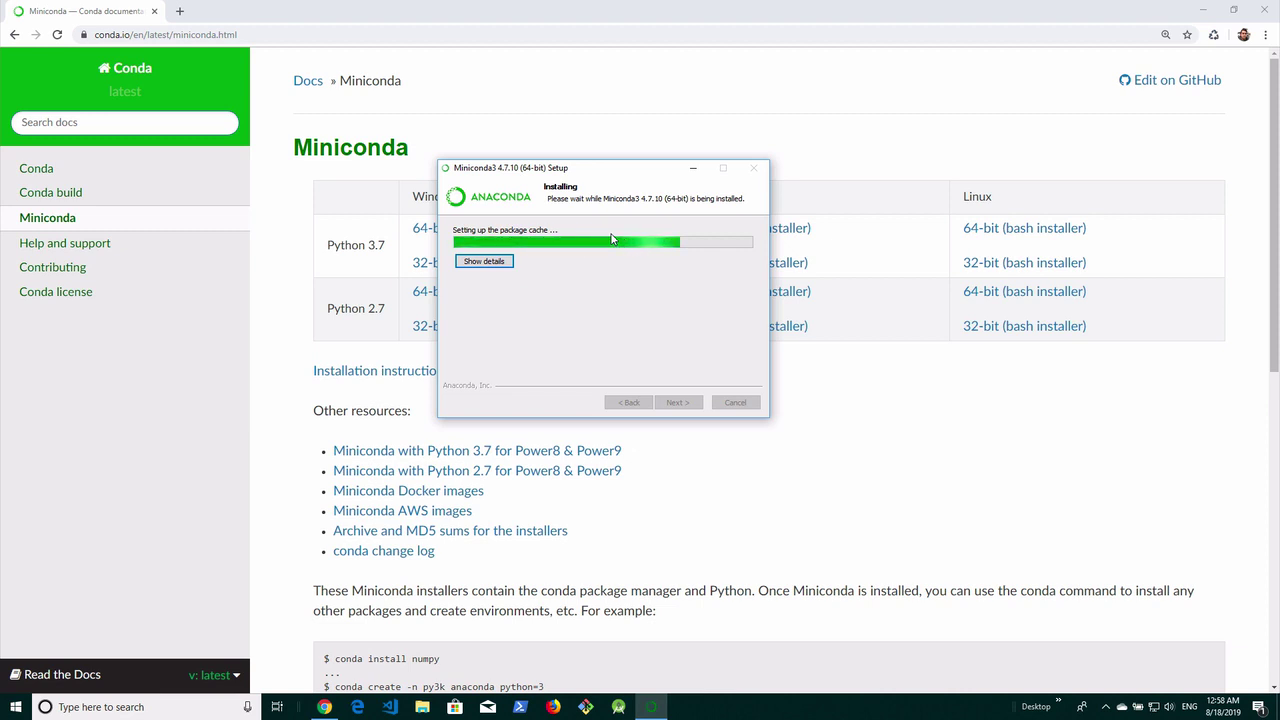
Close the browser and move the Miniconda3 setup window aside on the desktop.
{"action": "left_click", "coordinate": [1263, 16]}
{"action": "left_click", "coordinate": [1263, 16]}
{"action": "left_click_drag", "start_coordinate": [648, 172], "coordinate": [846, 108]}
Open the cmder_mini folder from the desktop and move its window away from the Miniconda3 setup window.
{"action": "double_click", "coordinate": [27, 428]}
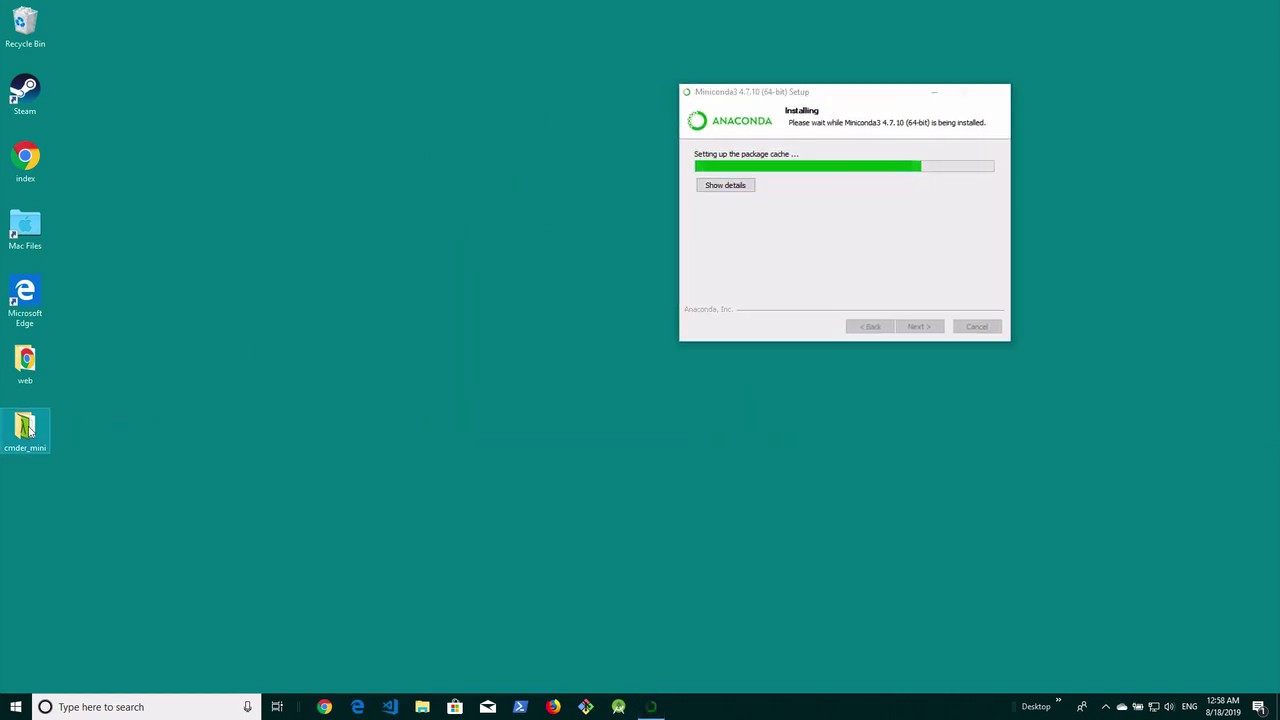
{"action": "right_click", "coordinate": [335, 240]}
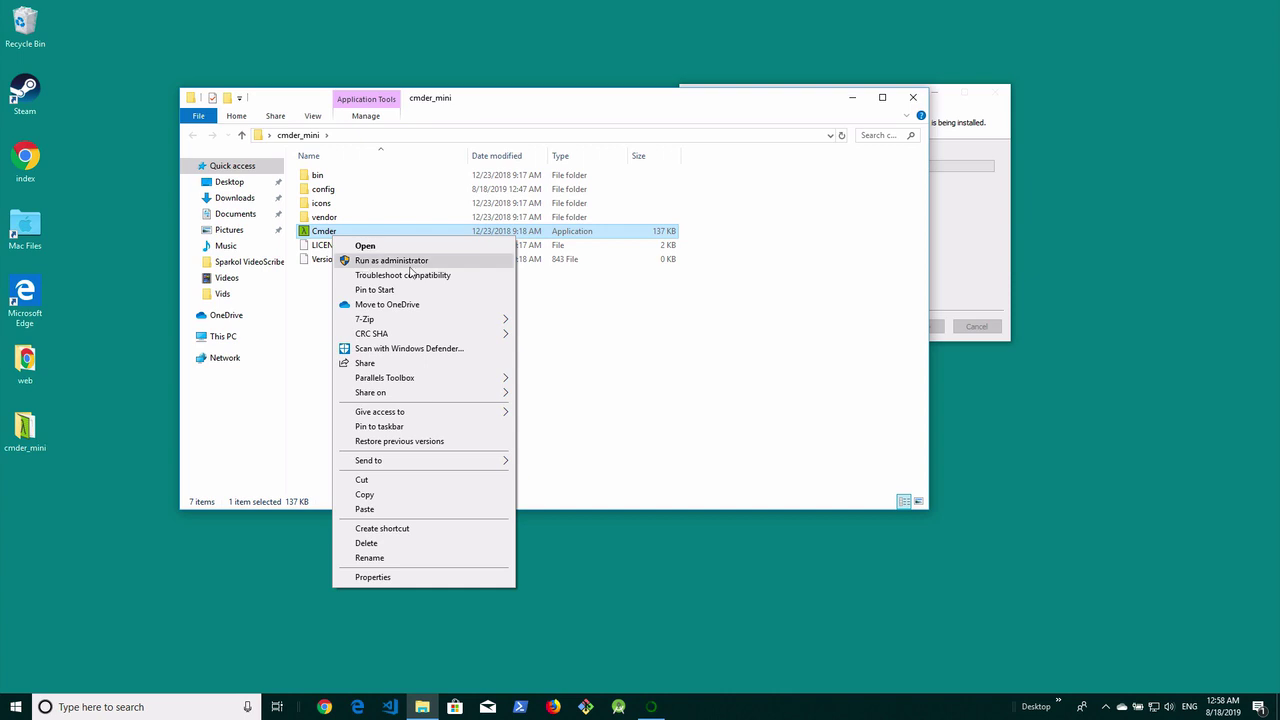
{"action": "left_click", "coordinate": [706, 354]}
{"action": "left_click_drag", "start_coordinate": [790, 110], "coordinate": [588, 275]}
{"action": "left_click", "coordinate": [786, 218]}
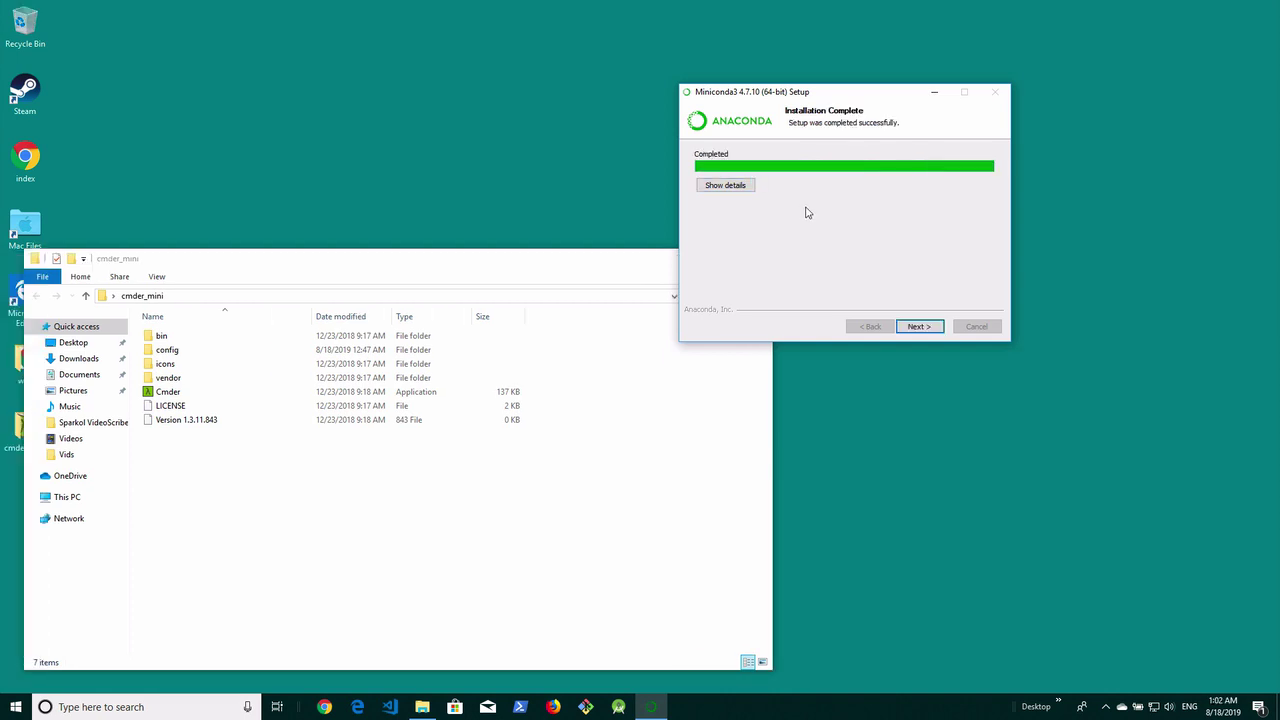
Finish the Miniconda3 setup with both the Anaconda Cloud and getting-started "Learn" options unchecked.
{"action": "left_click", "coordinate": [921, 327]}
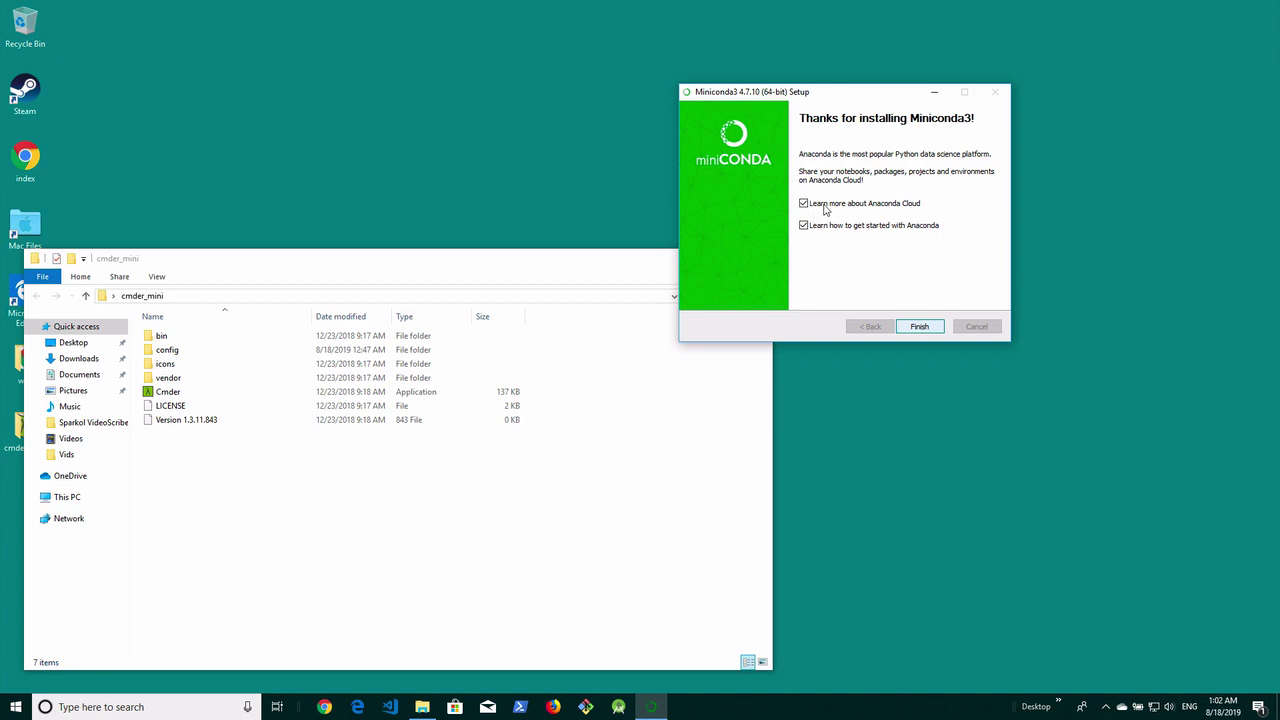
{"action": "left_click", "coordinate": [890, 226]}
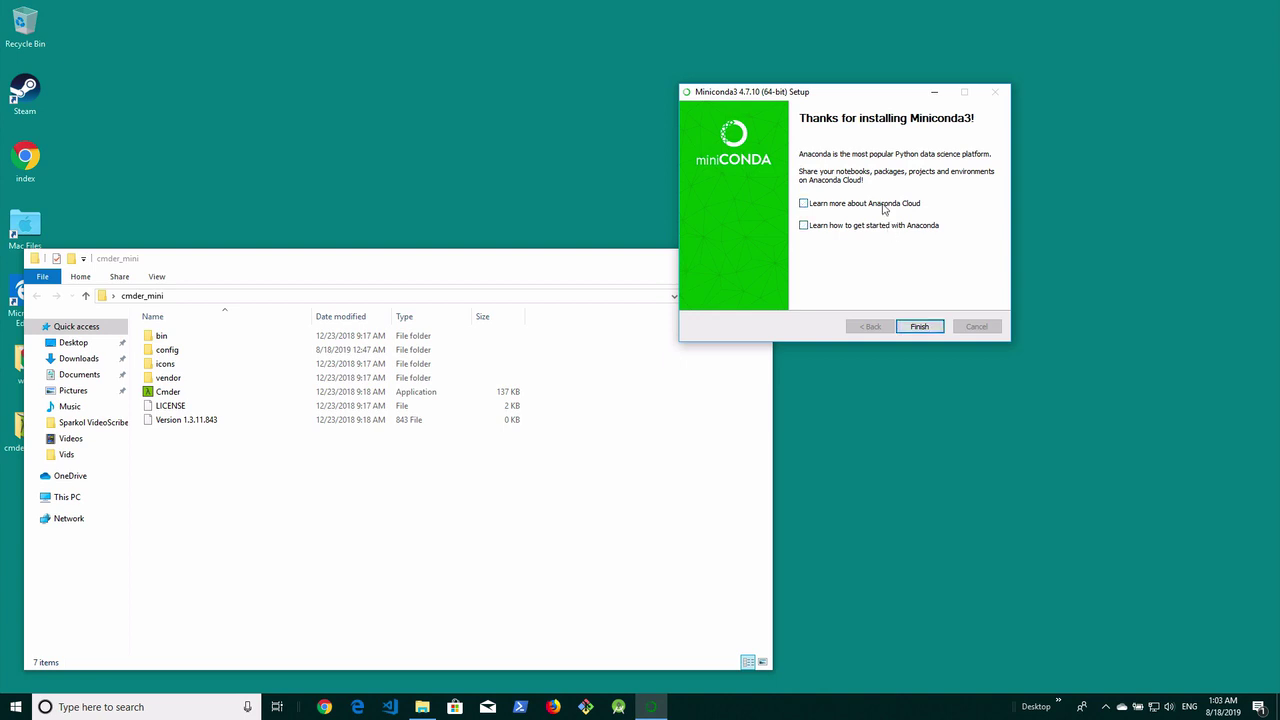
{"action": "left_click", "coordinate": [913, 327]}
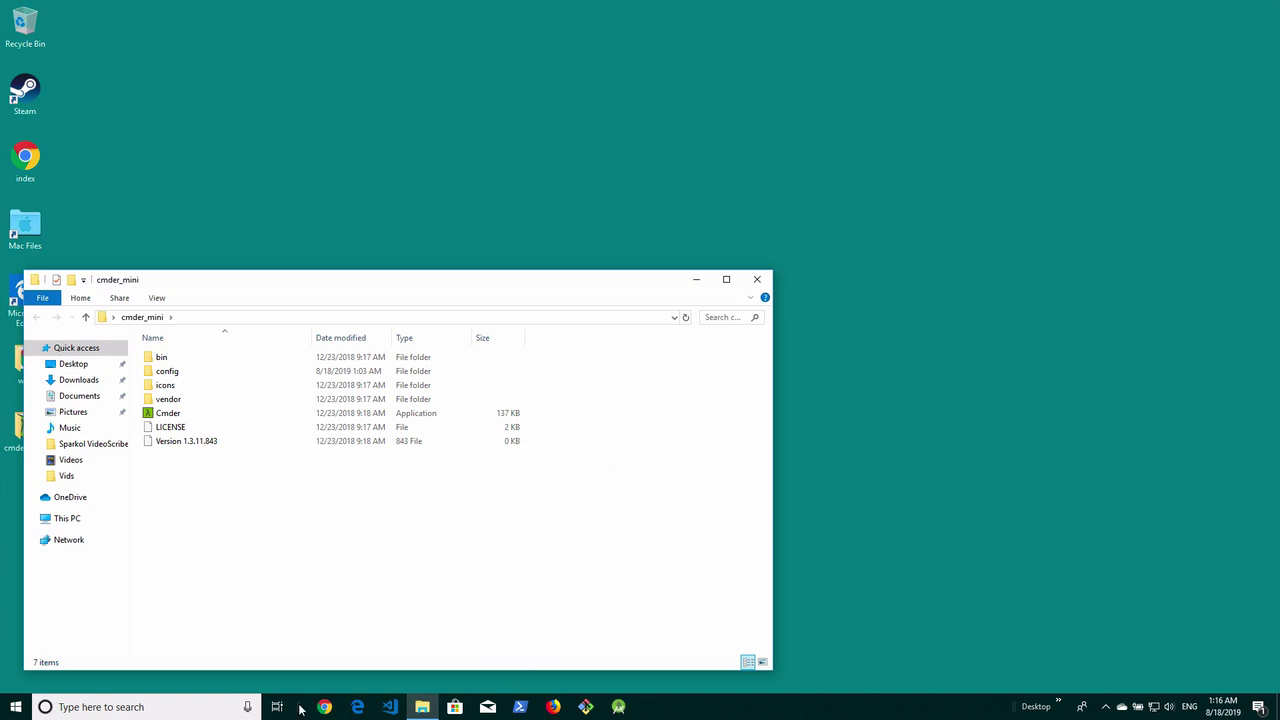
Search Windows for "mini" and launch Anaconda Prompt (Miniconda3), keeping it in a normal-sized window.
{"action": "left_click", "coordinate": [142, 710]}
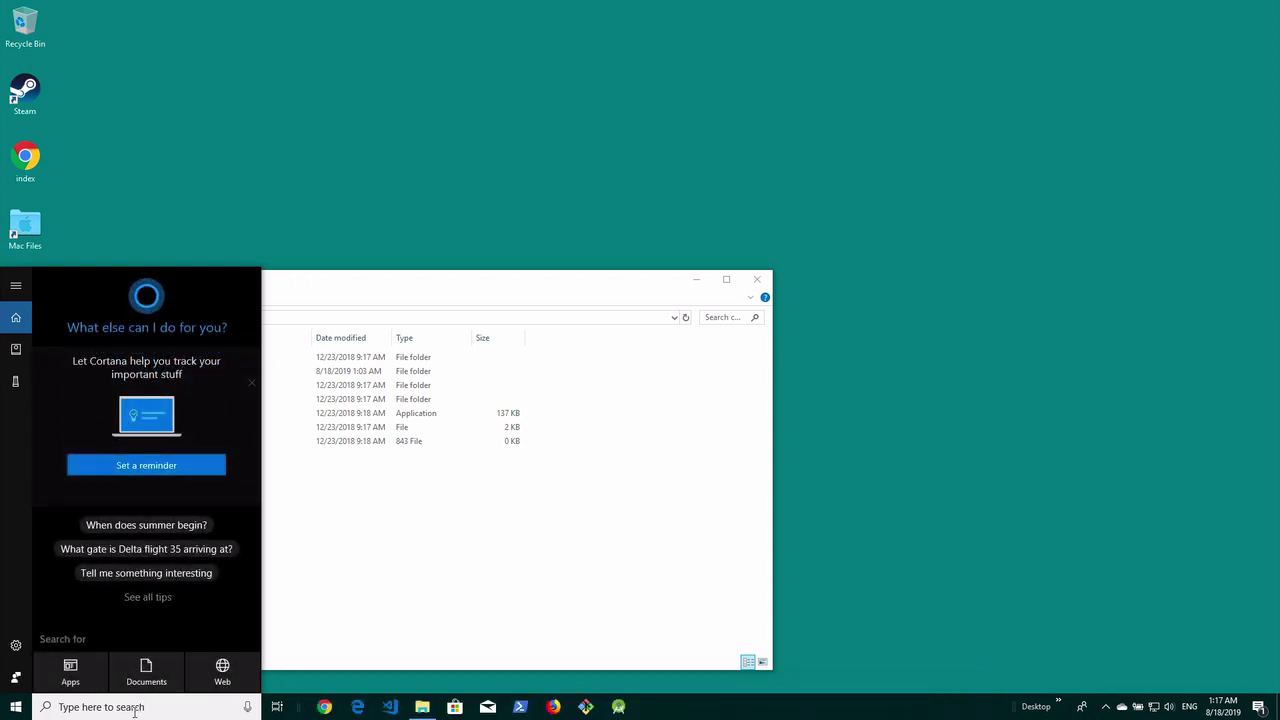
{"action": "type", "text": "mini"}
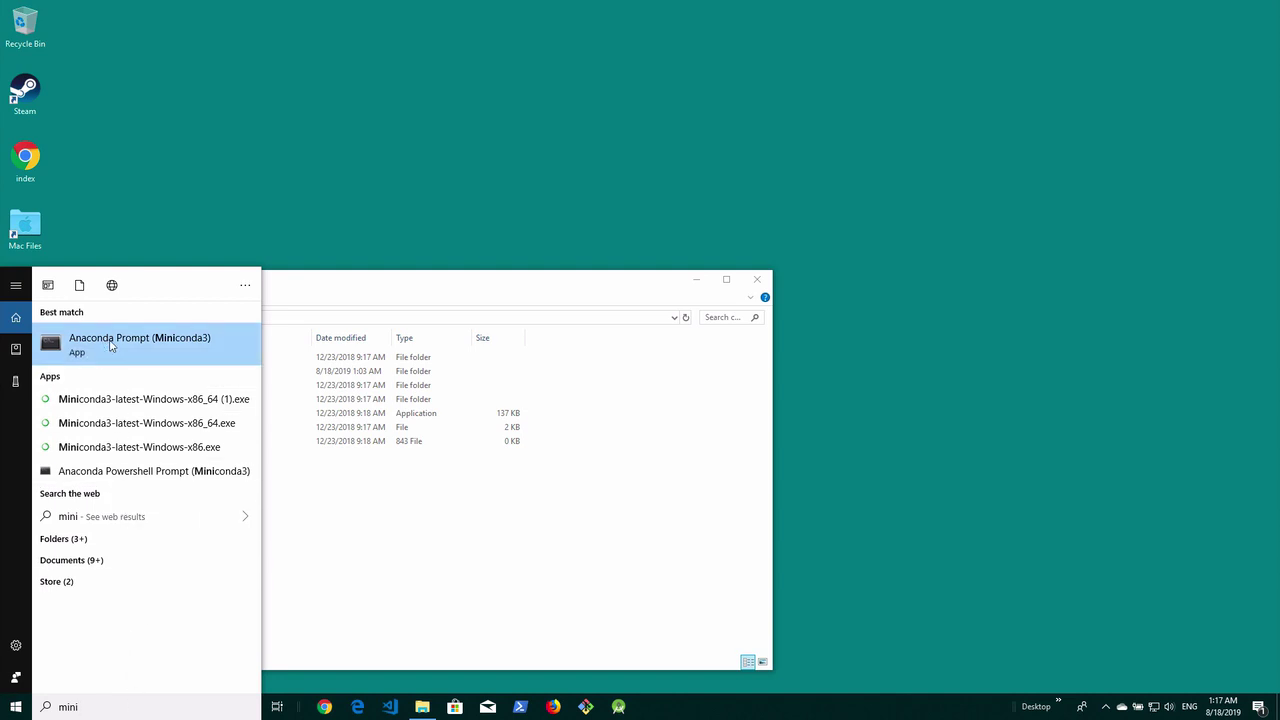
{"action": "left_click", "coordinate": [185, 345]}
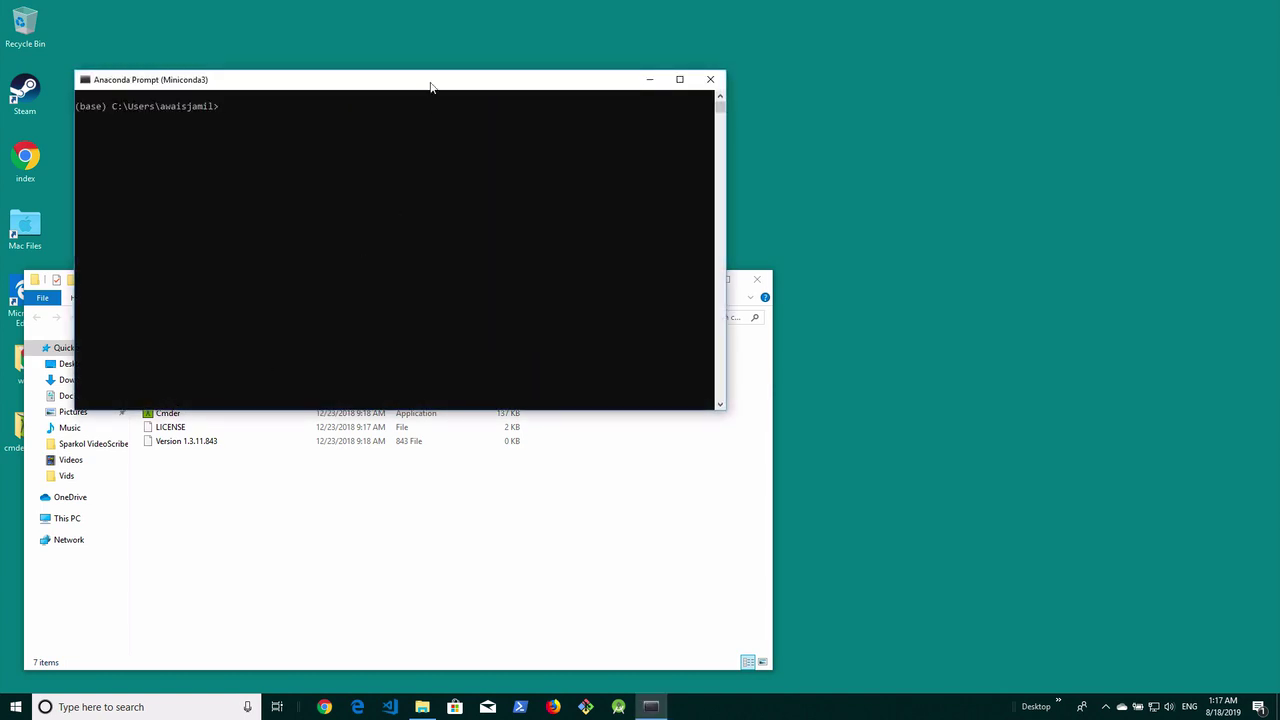
{"action": "double_click", "coordinate": [430, 84]}
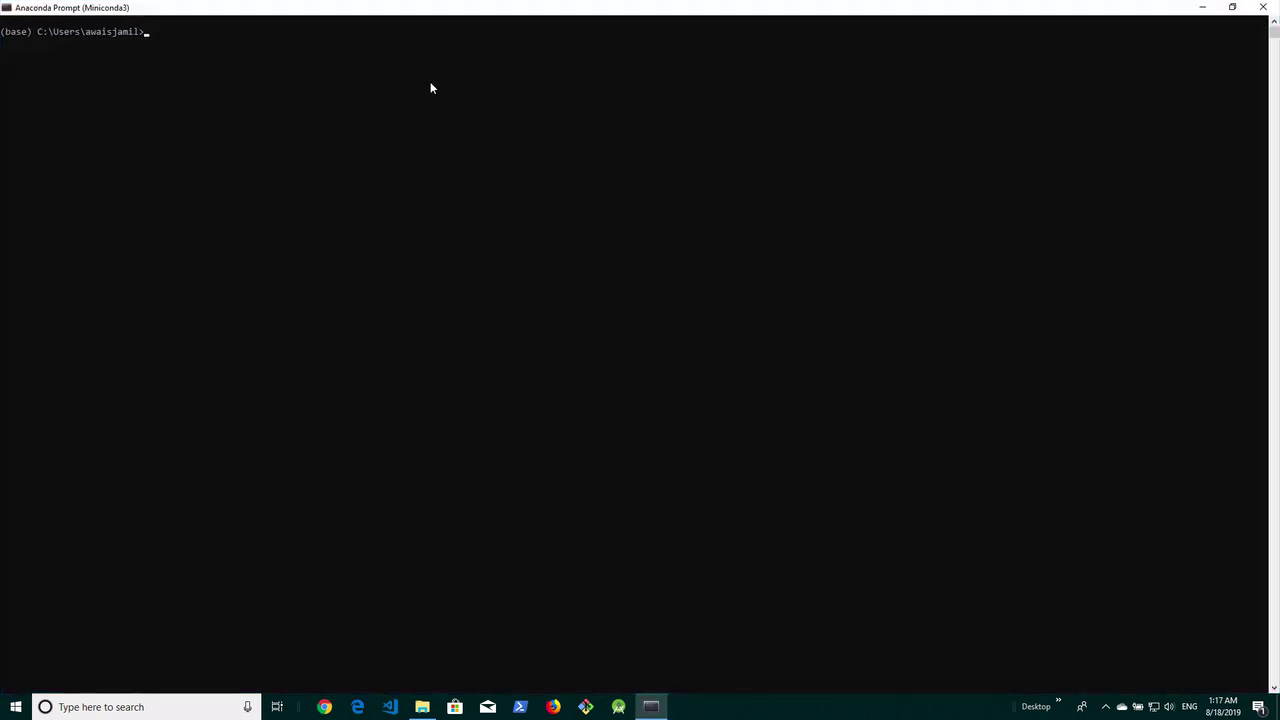
{"action": "double_click", "coordinate": [418, 16]}
Check the base environment's Python version by running python --version in the Anaconda Prompt.
{"action": "left_click_drag", "start_coordinate": [107, 114], "coordinate": [93, 110]}
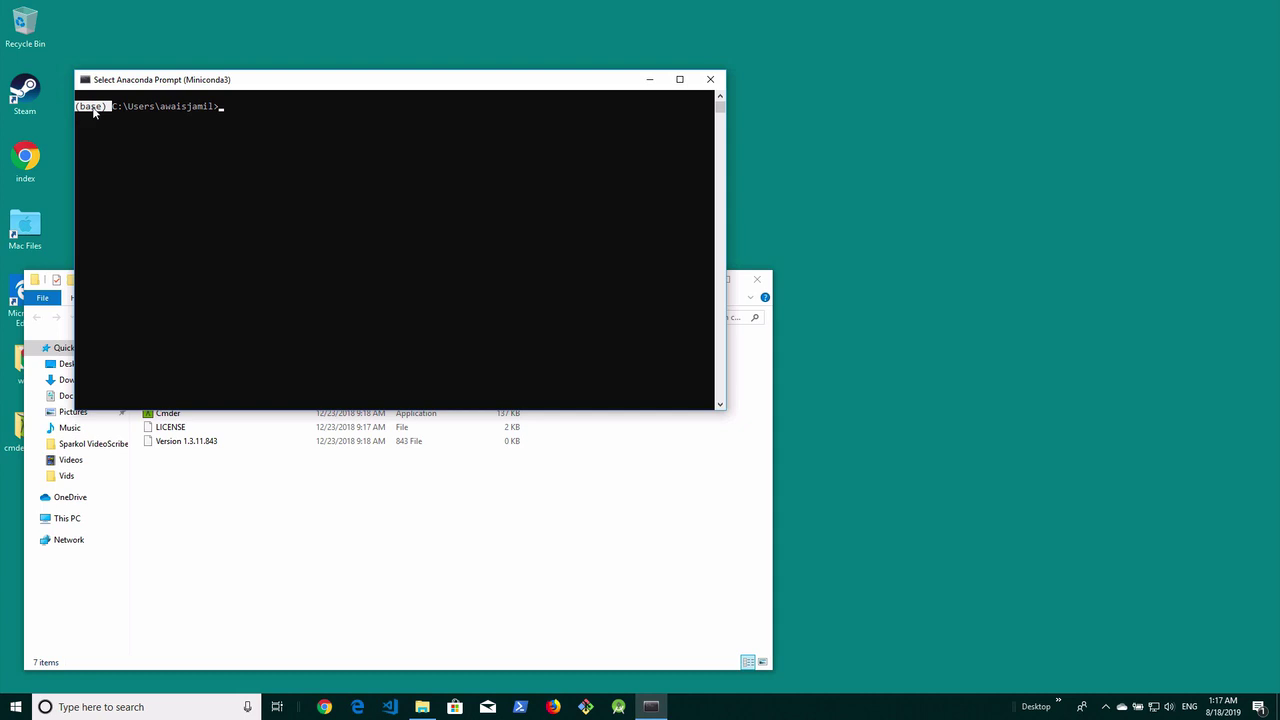
{"action": "left_click", "coordinate": [259, 107]}
{"action": "type", "text": "python --version"}
{"action": "key", "text": "Return"}
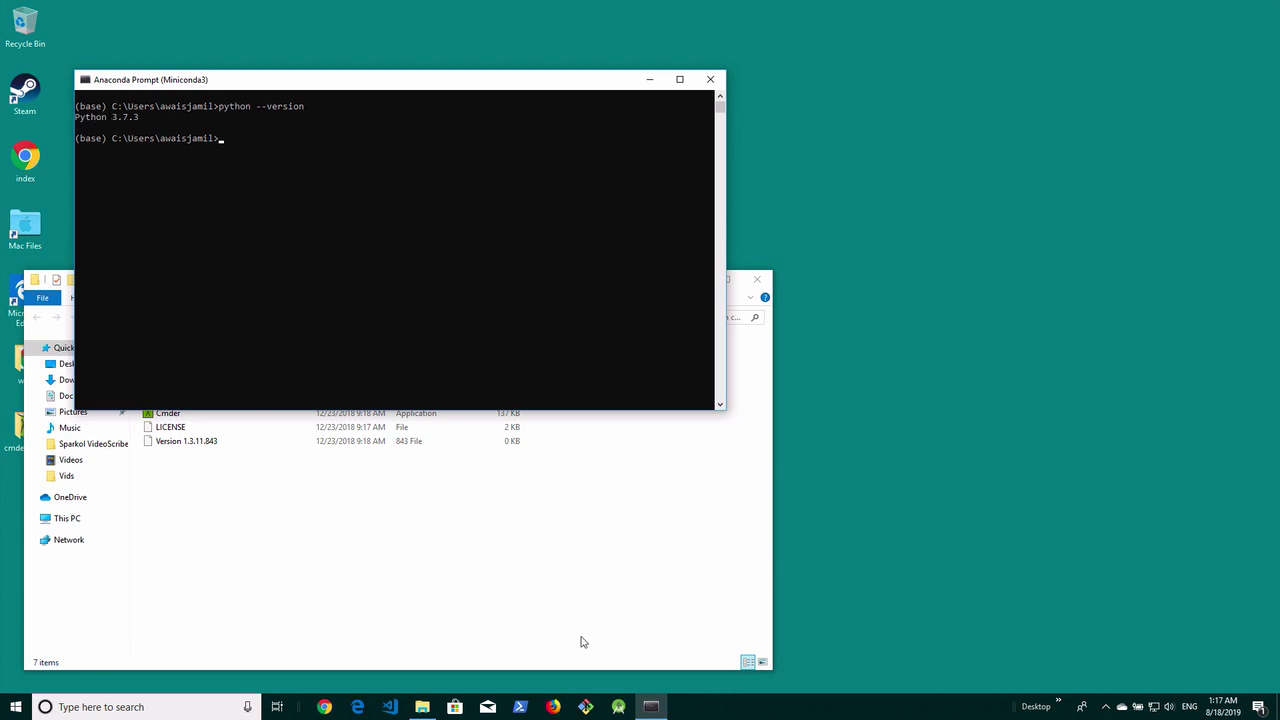
Launch the regular Windows Command Prompt and move its window so the Anaconda Prompt output stays readable.
{"action": "left_click", "coordinate": [163, 710]}
{"action": "type", "text": "c"}
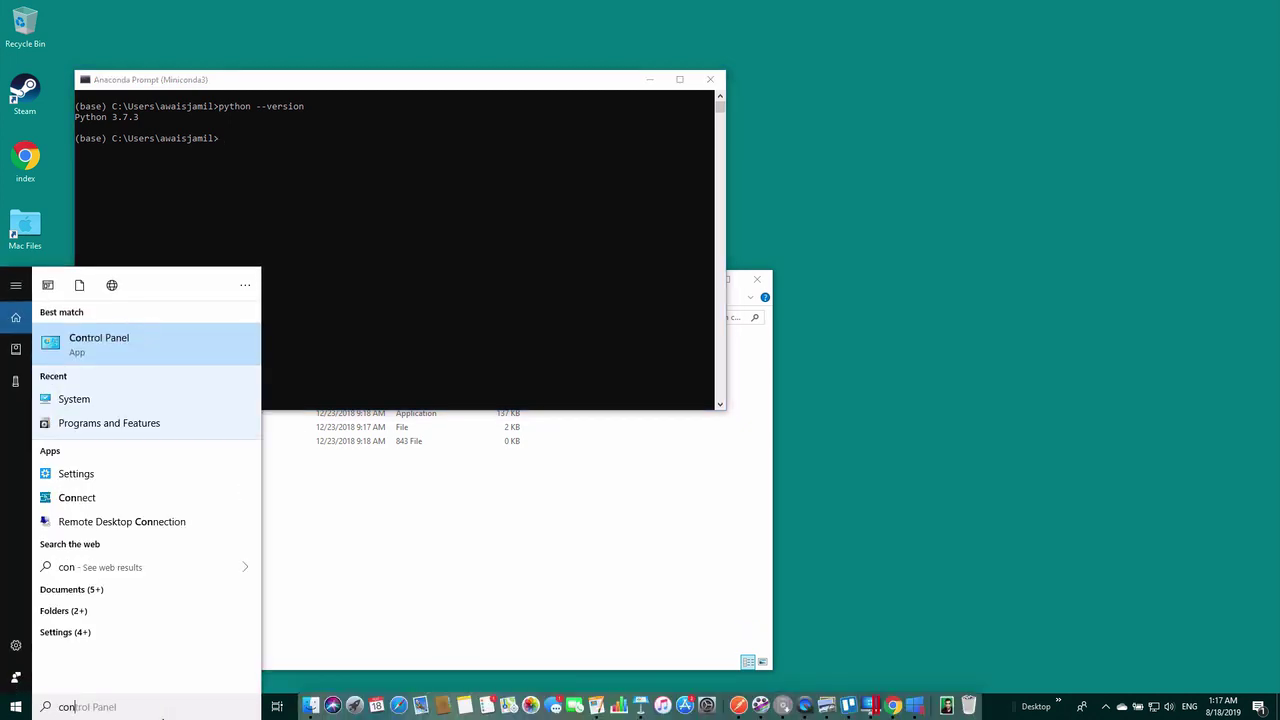
{"action": "type", "text": "o"}
{"action": "key", "text": "Return"}
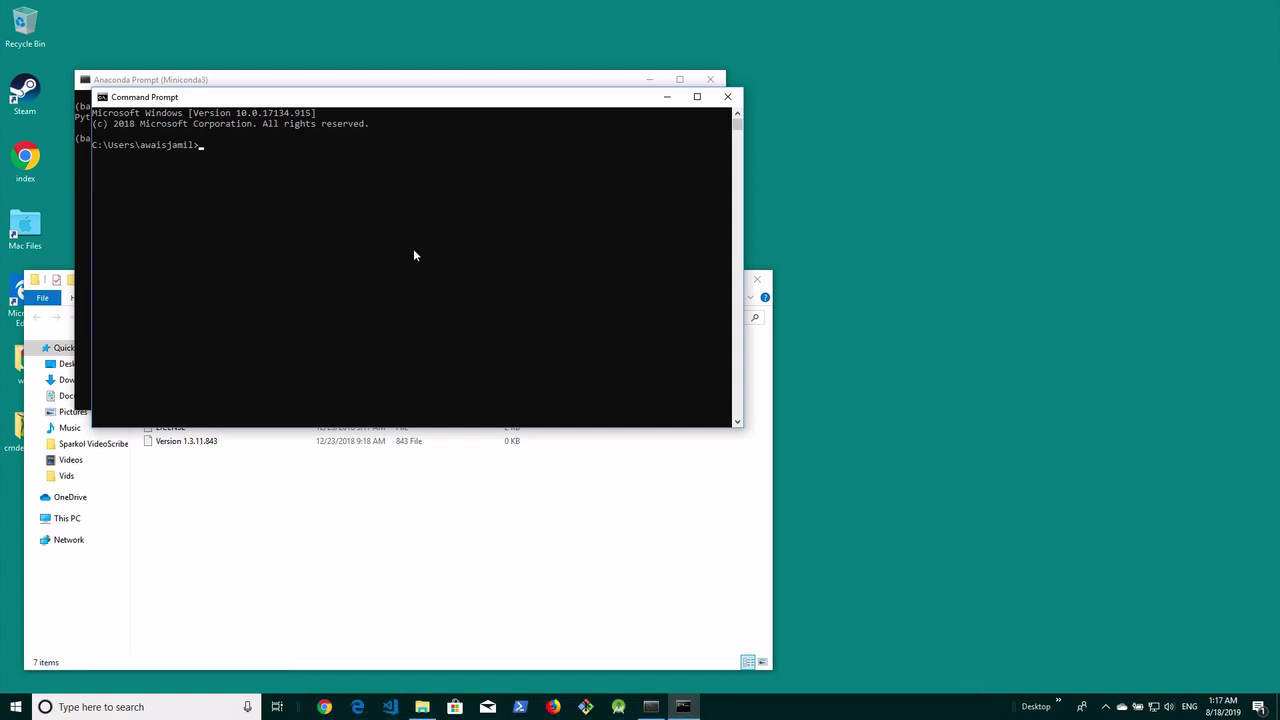
{"action": "left_click_drag", "start_coordinate": [436, 102], "coordinate": [720, 221]}
Check the system-wide Python version with python --version in the Command Prompt, and close that window.
{"action": "type", "text": "python --version"}
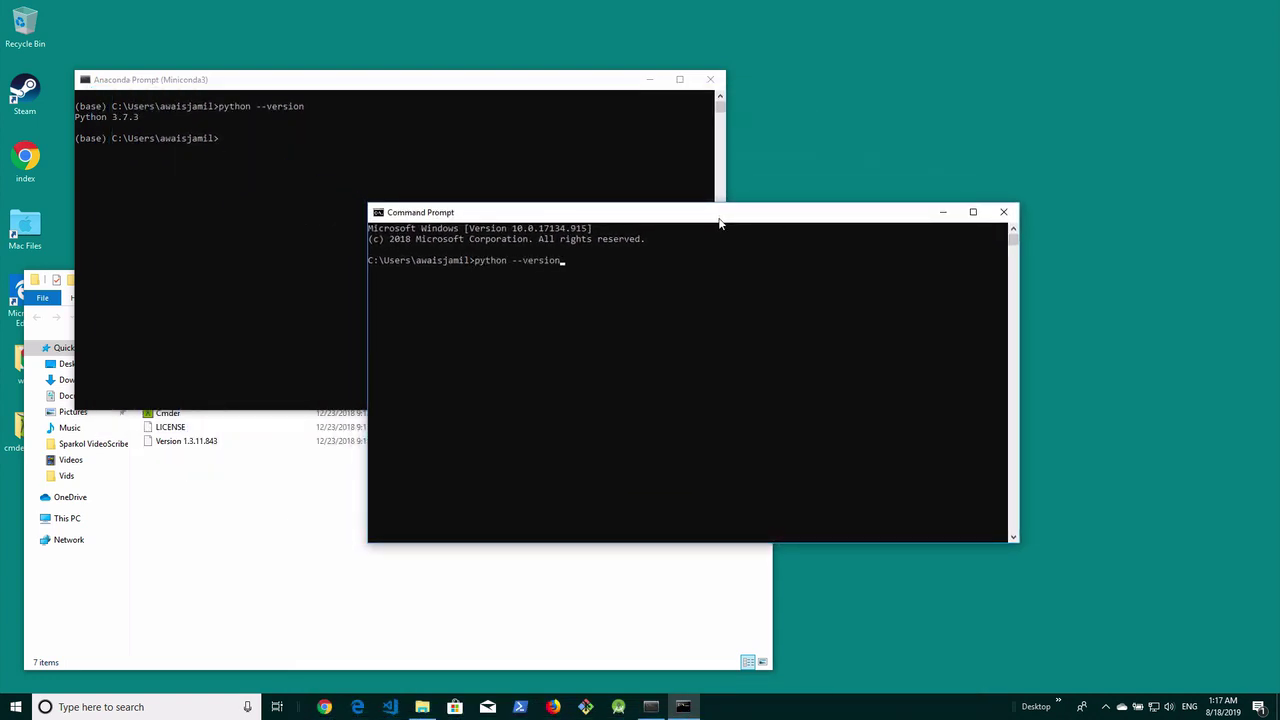
{"action": "key", "text": "Return"}
{"action": "left_click", "coordinate": [438, 312]}
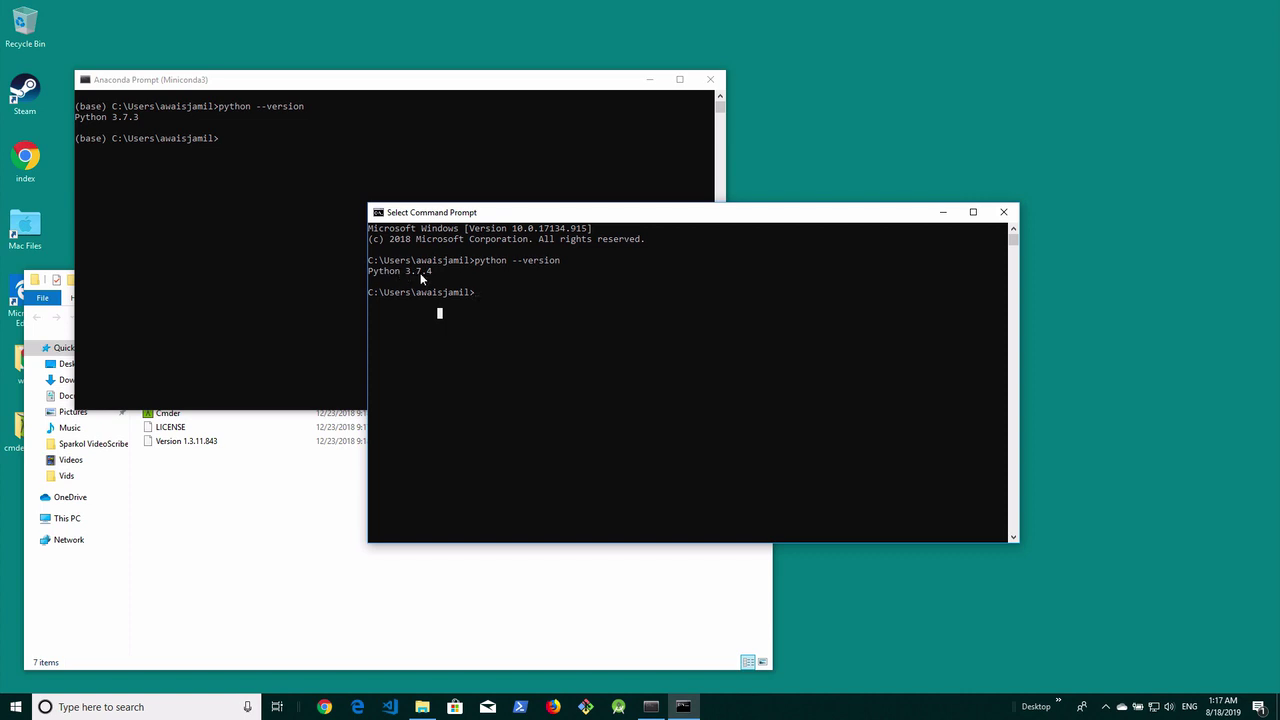
{"action": "left_click", "coordinate": [1007, 213]}
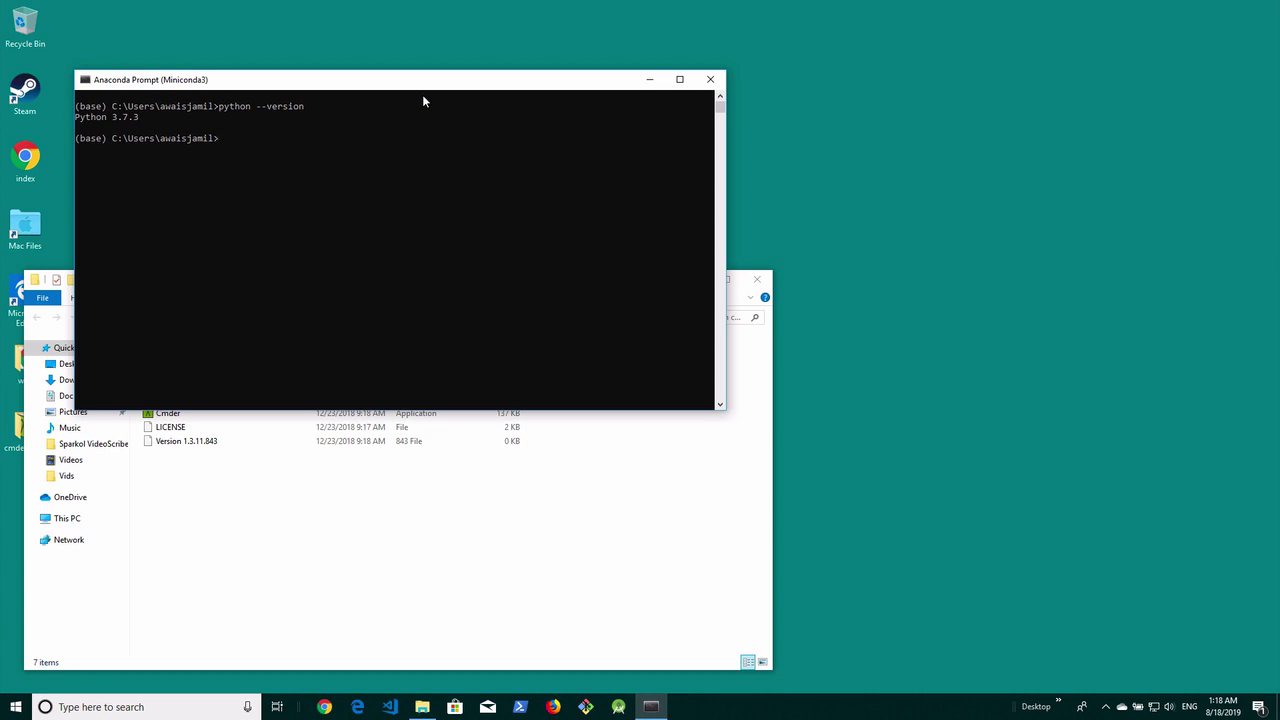
{"action": "left_click", "coordinate": [327, 192]}
{"action": "left_click_drag", "start_coordinate": [204, 88], "coordinate": [212, 87]}
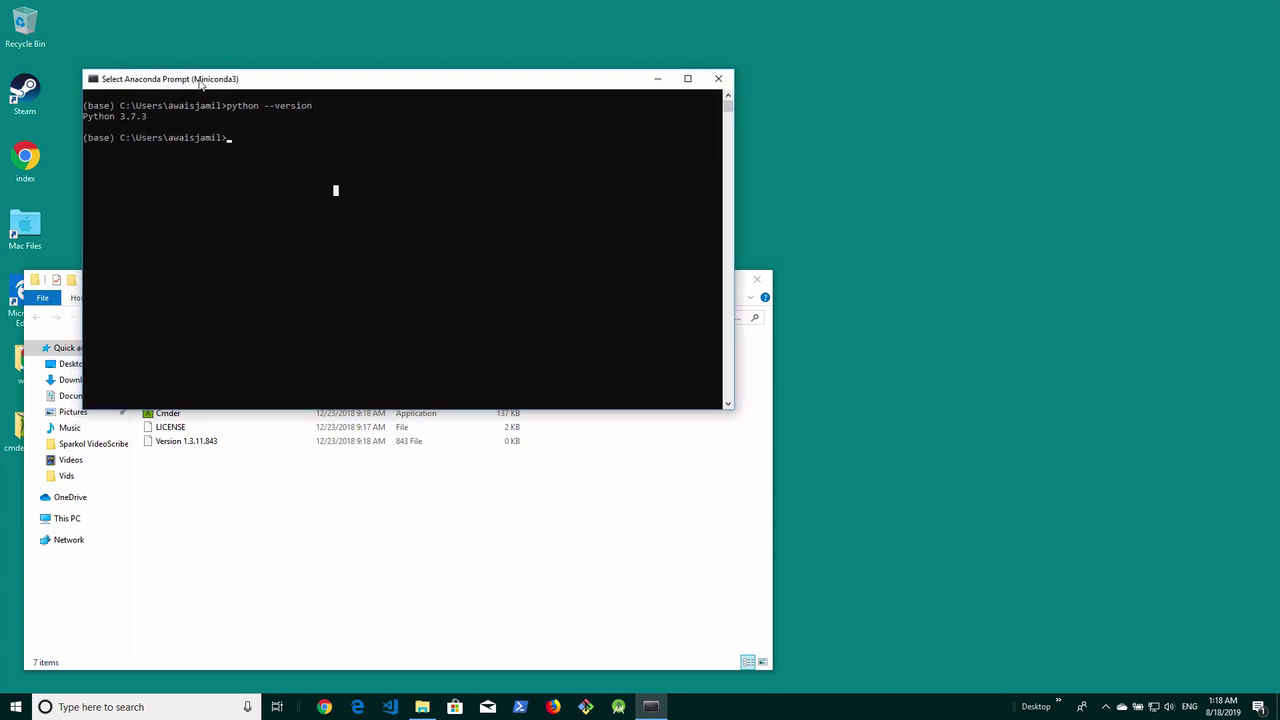
{"action": "left_click", "coordinate": [266, 148]}
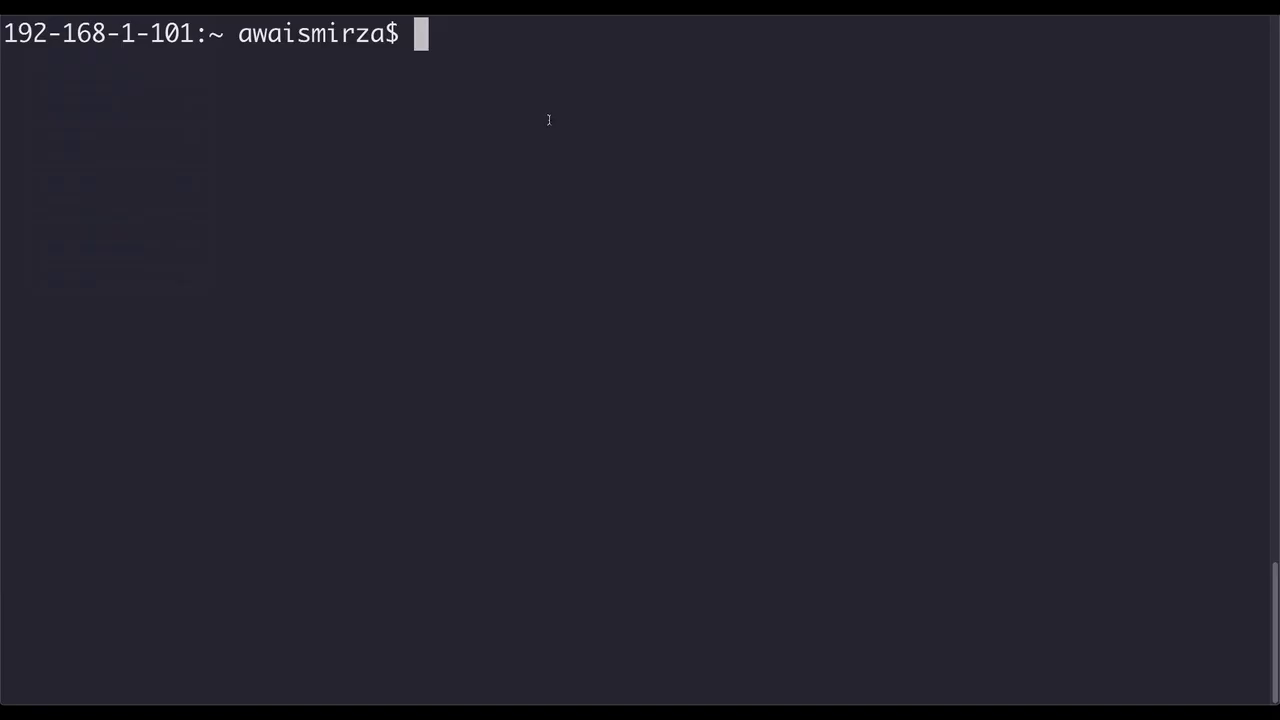
Check the installed conda version by running conda --version in the terminal, and highlight the version number.
{"action": "type", "text": "con"}
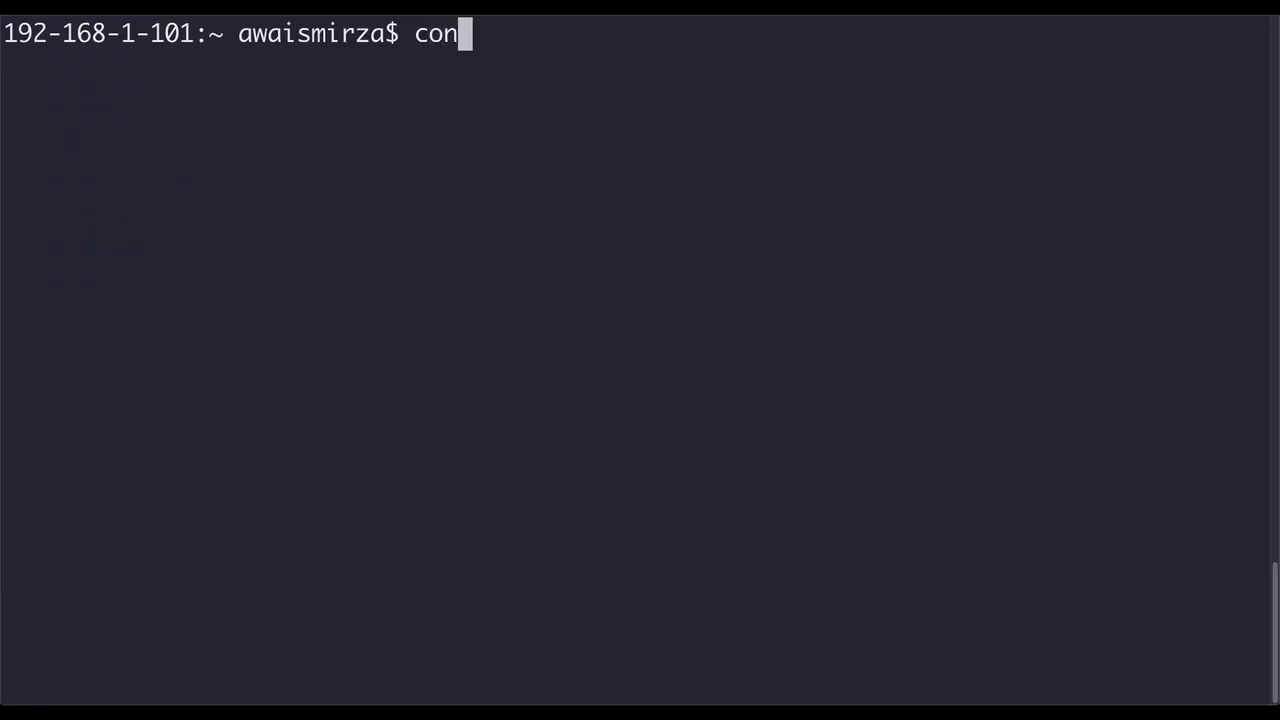
{"action": "type", "text": "da --version"}
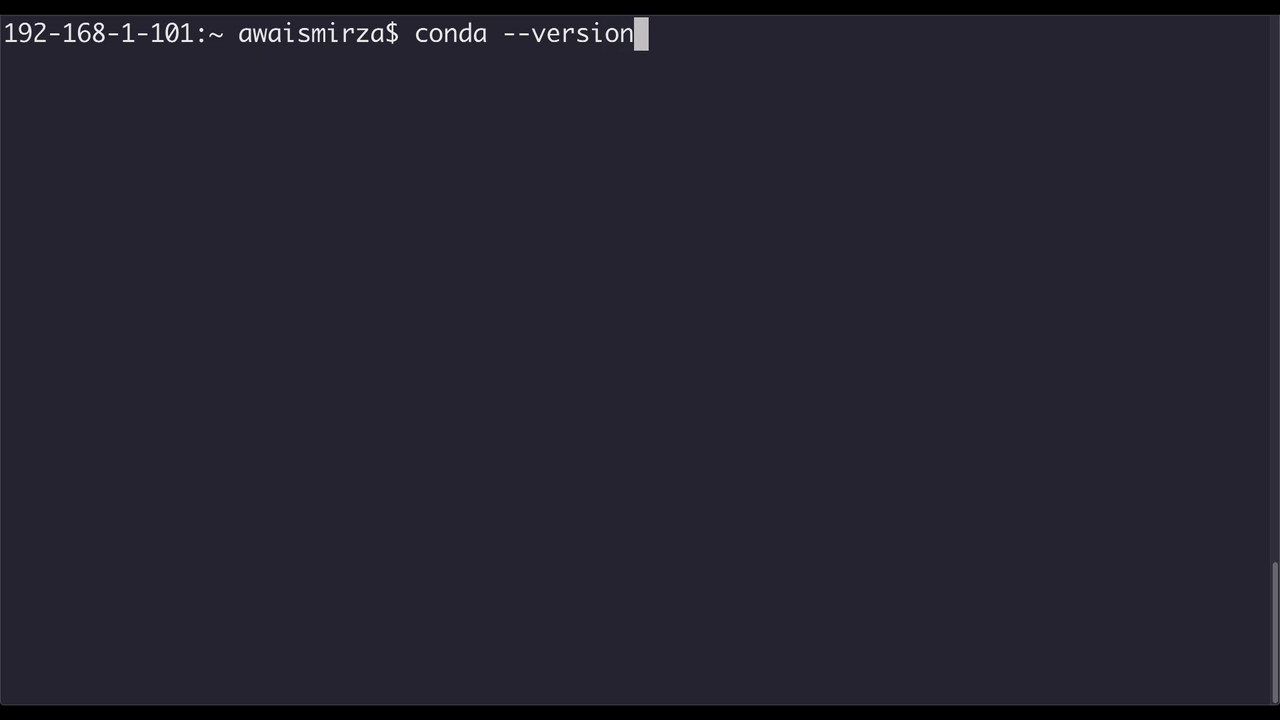
{"action": "key", "text": "Return"}
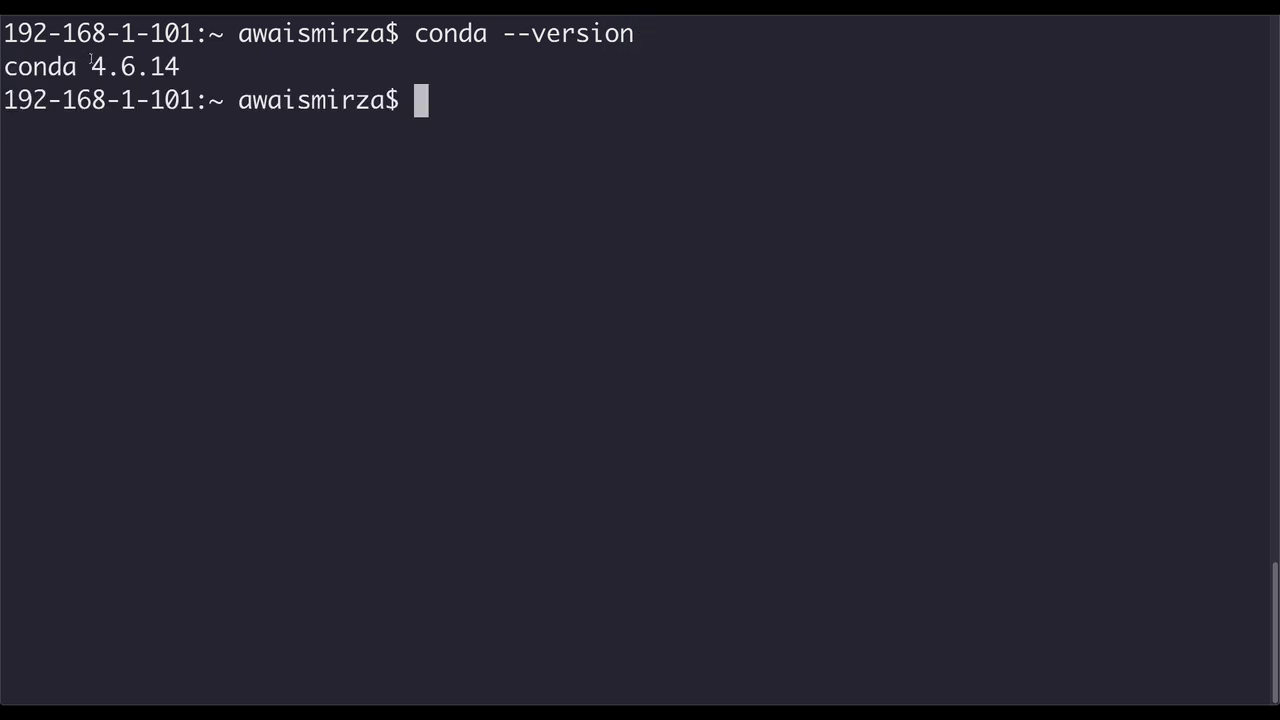
{"action": "left_click_drag", "start_coordinate": [91, 62], "coordinate": [209, 60]}
{"action": "left_click", "coordinate": [452, 112]}
Leave conda create --name unexecuted at the prompt, and open the conda.io documentation in a new Chrome tab at 125% zoom.
{"action": "type", "text": "conda "}
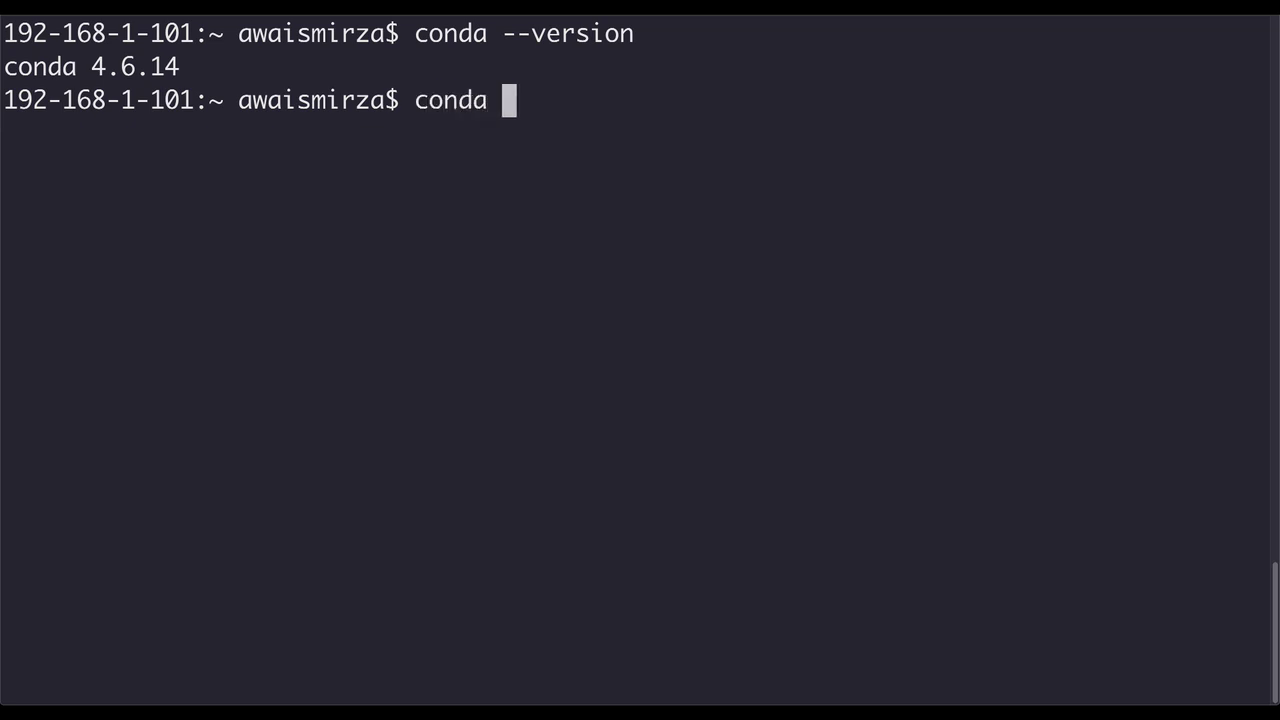
{"action": "type", "text": "create --name"}
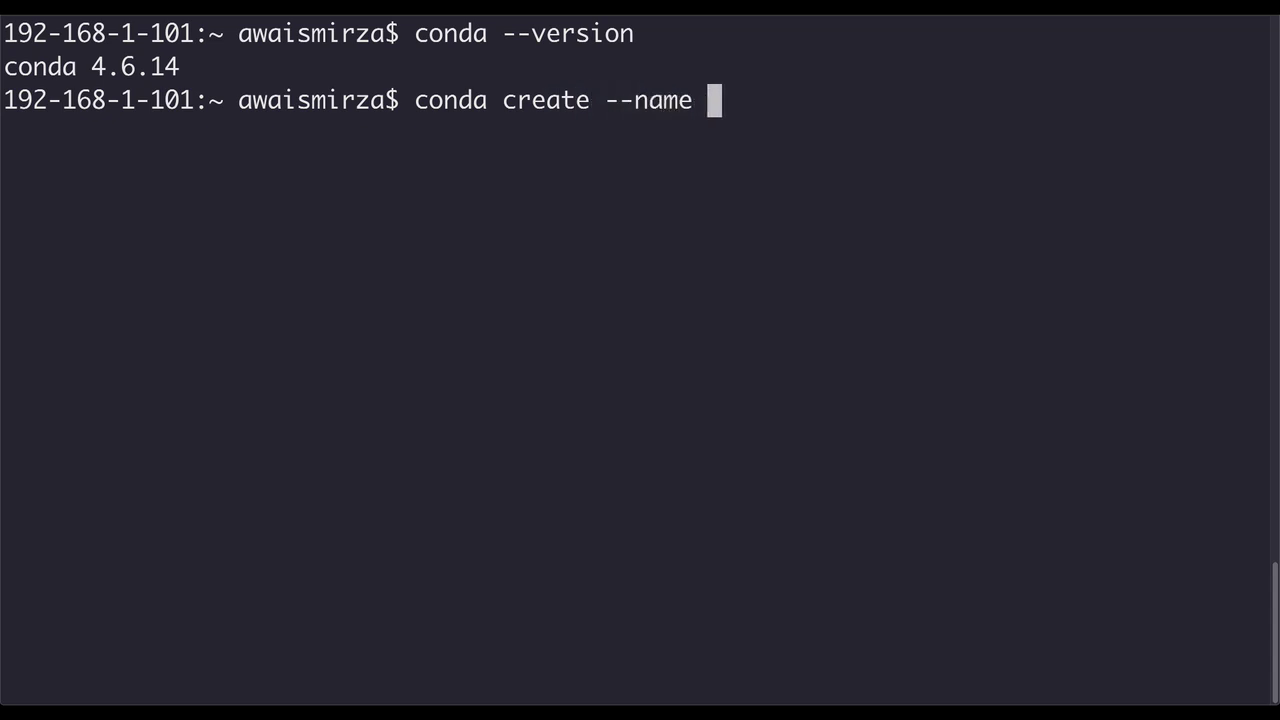
{"action": "key", "text": "ctrl+Right"}
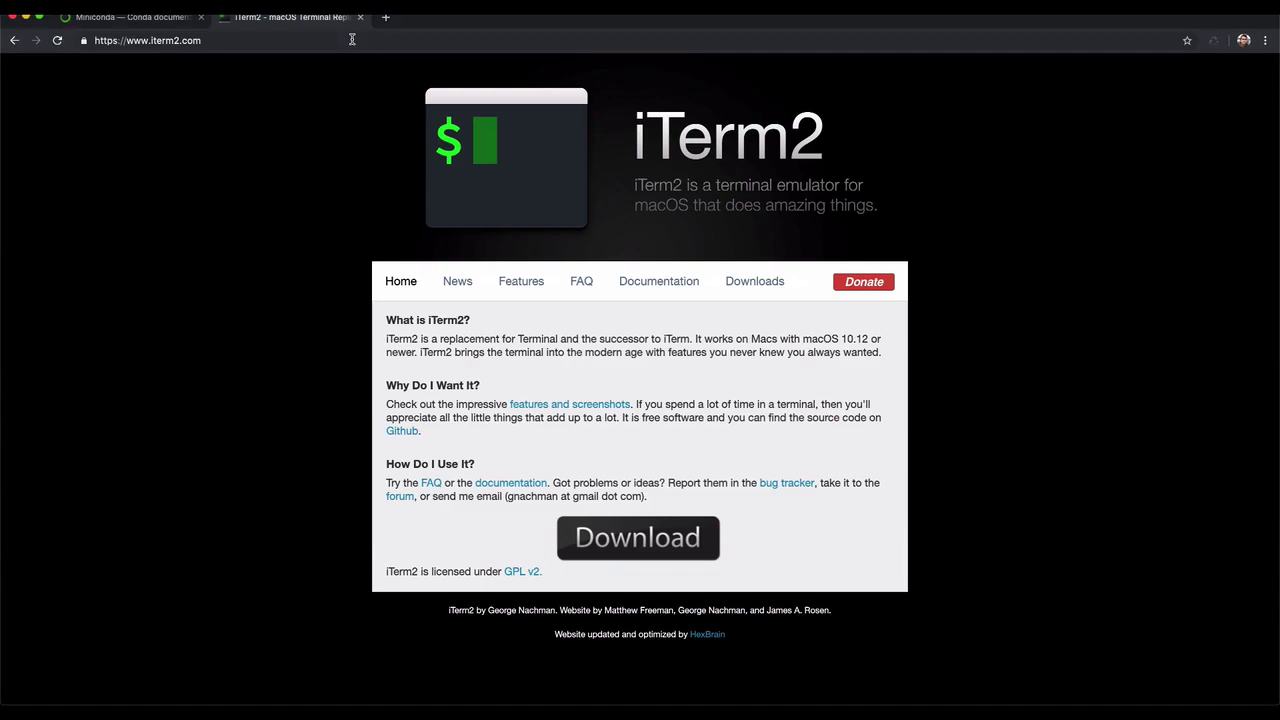
{"action": "key", "text": "super+t"}
{"action": "type", "text": "conda"}
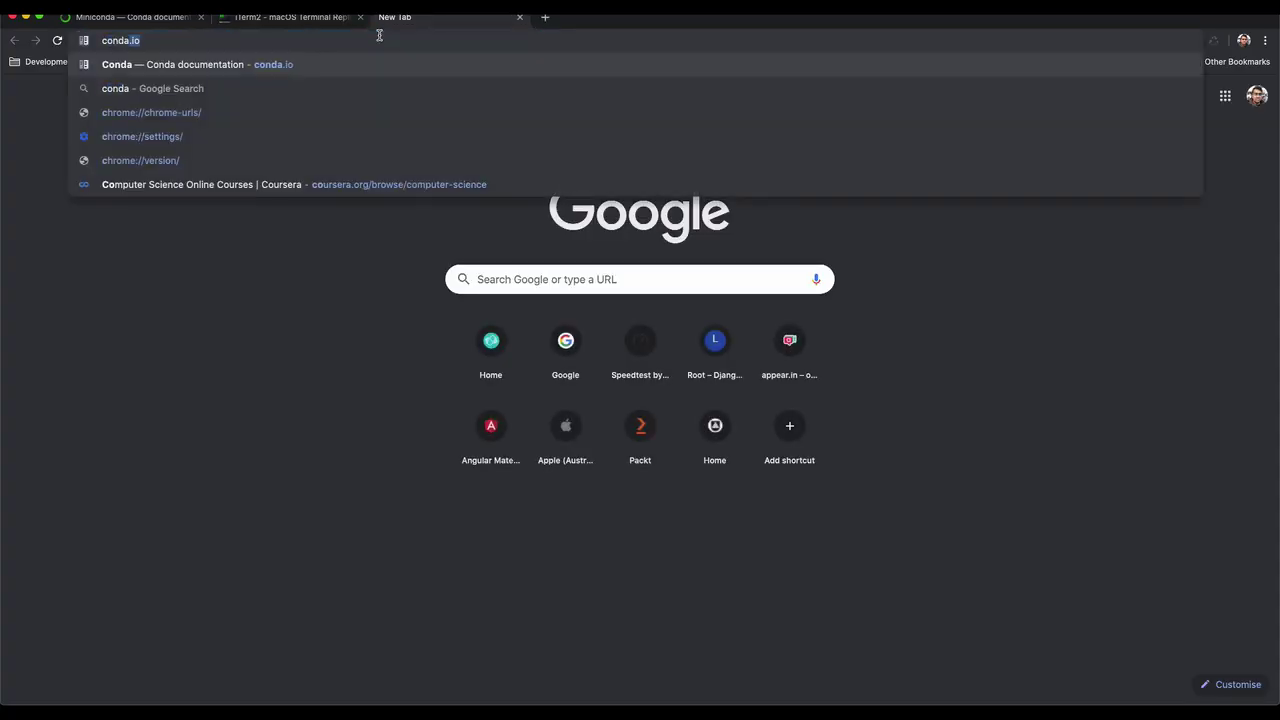
{"action": "key", "text": "Return"}
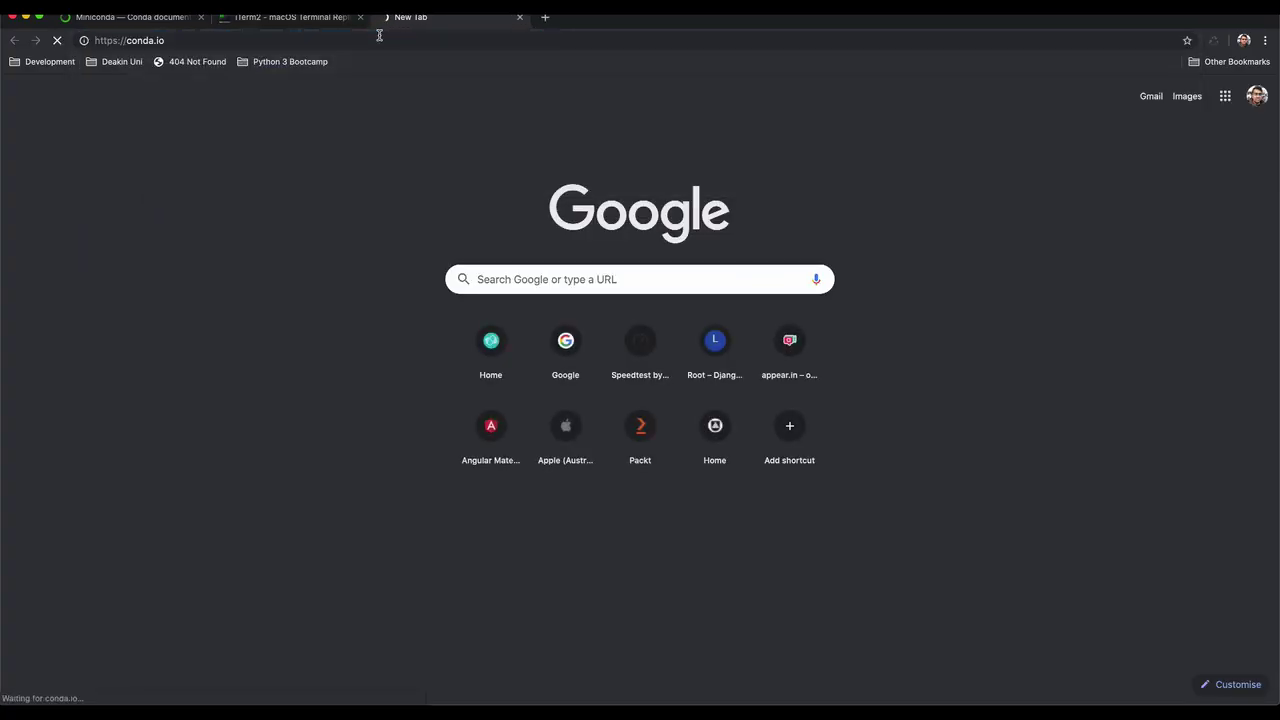
{"action": "key", "text": "super+equal"}
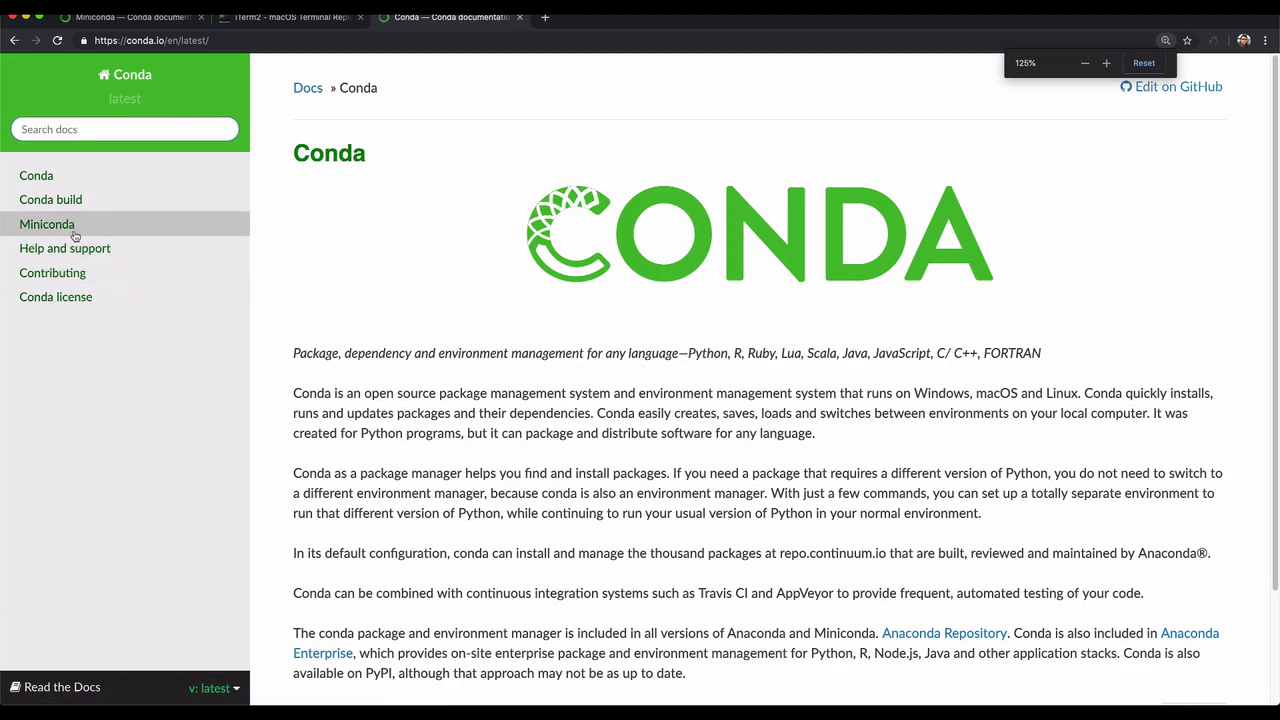
Browse the Conda documentation to the Managing environments section of Getting started with conda in the User guide.
{"action": "left_click", "coordinate": [68, 226]}
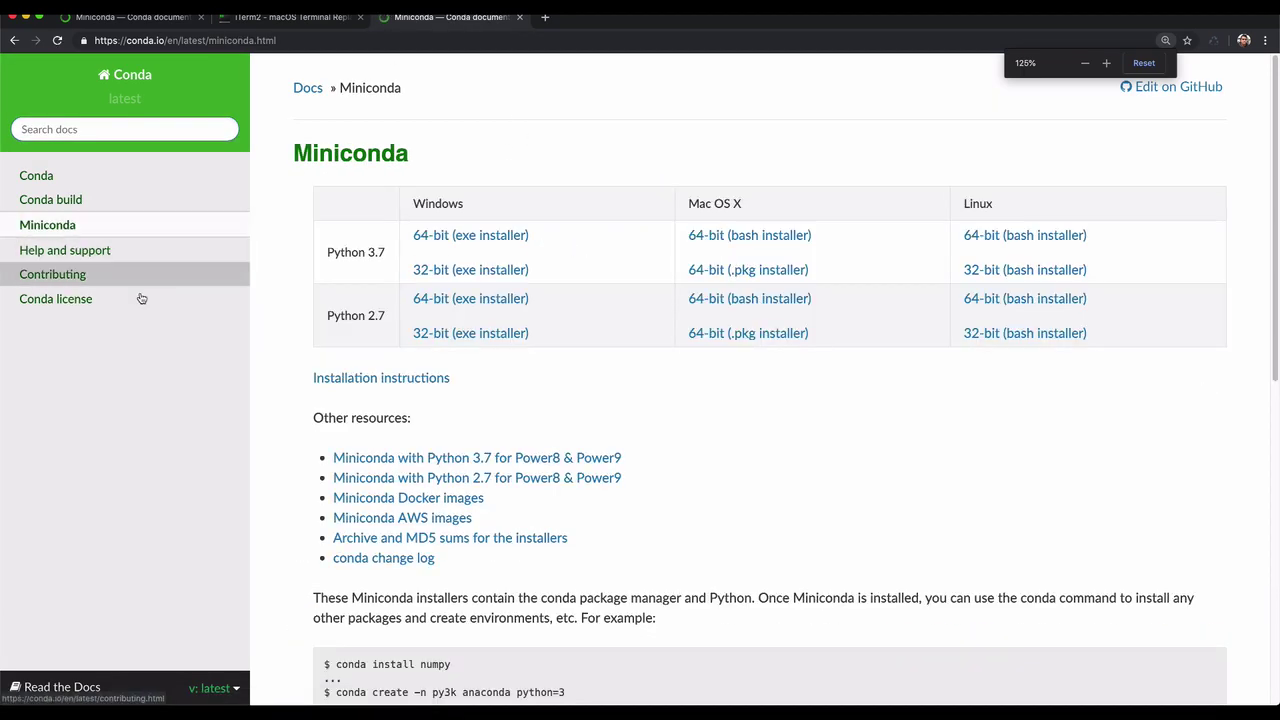
{"action": "left_click", "coordinate": [46, 204]}
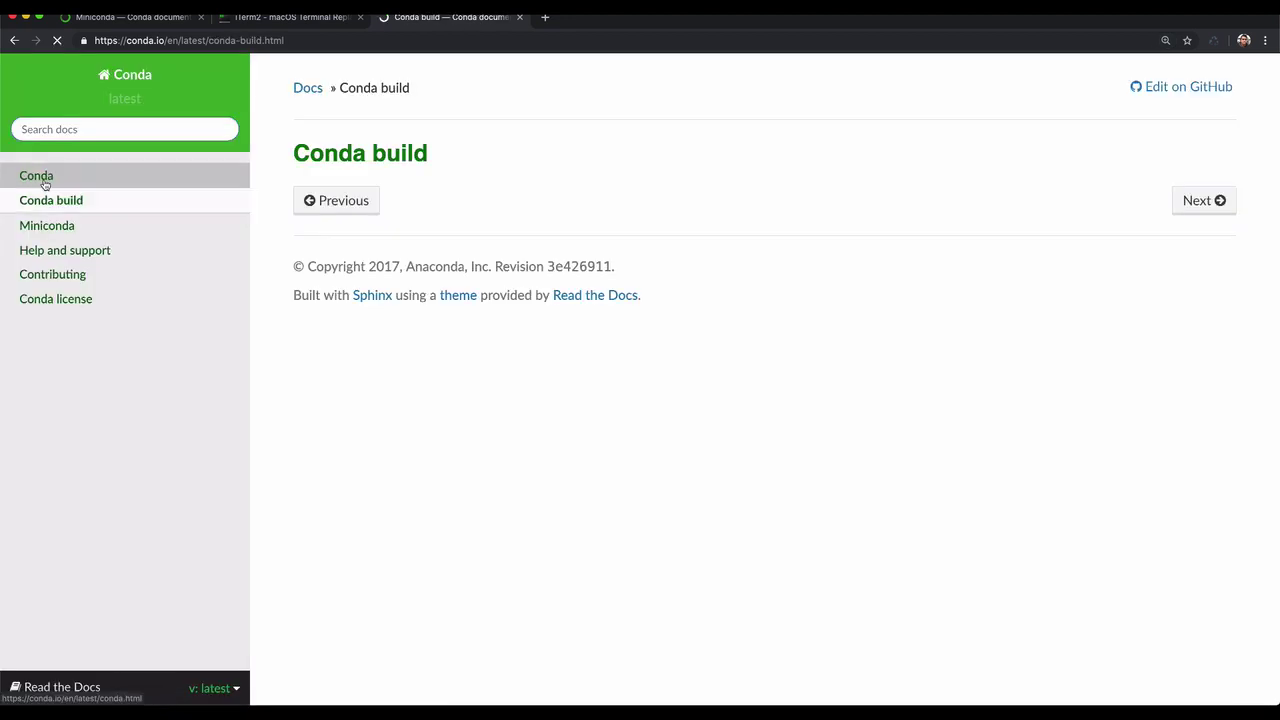
{"action": "left_click", "coordinate": [43, 177]}
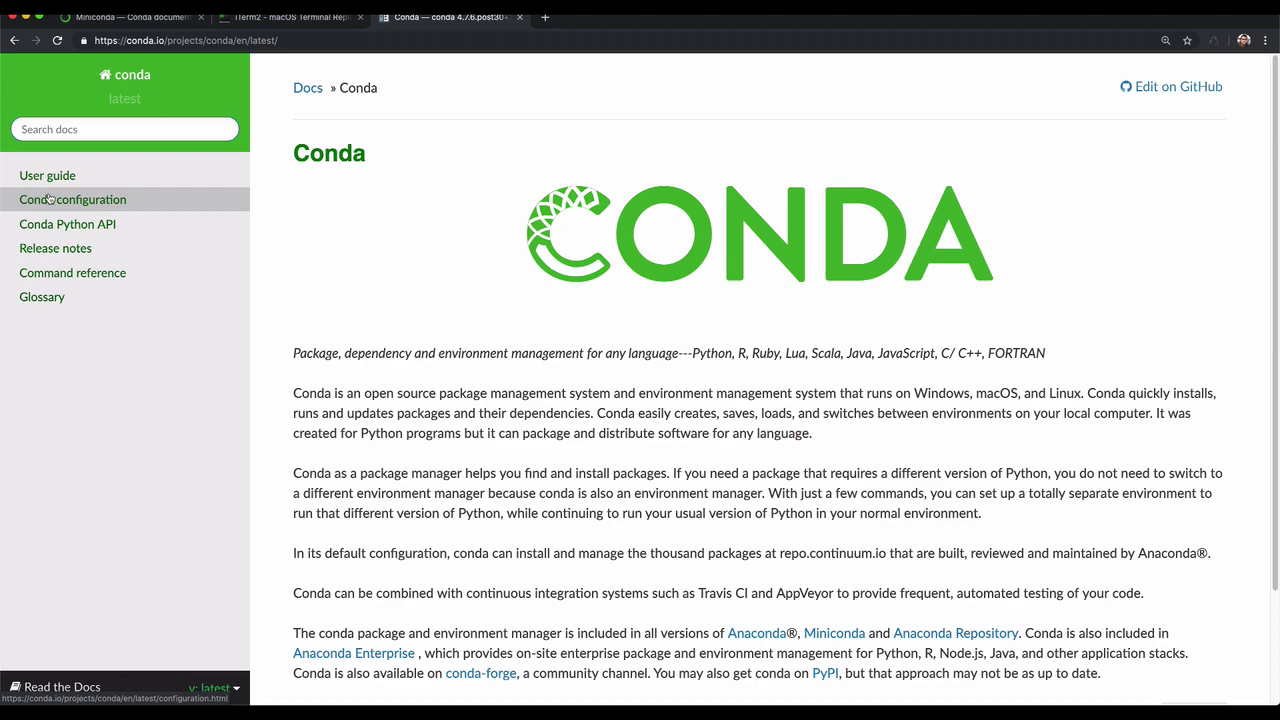
{"action": "left_click", "coordinate": [47, 180]}
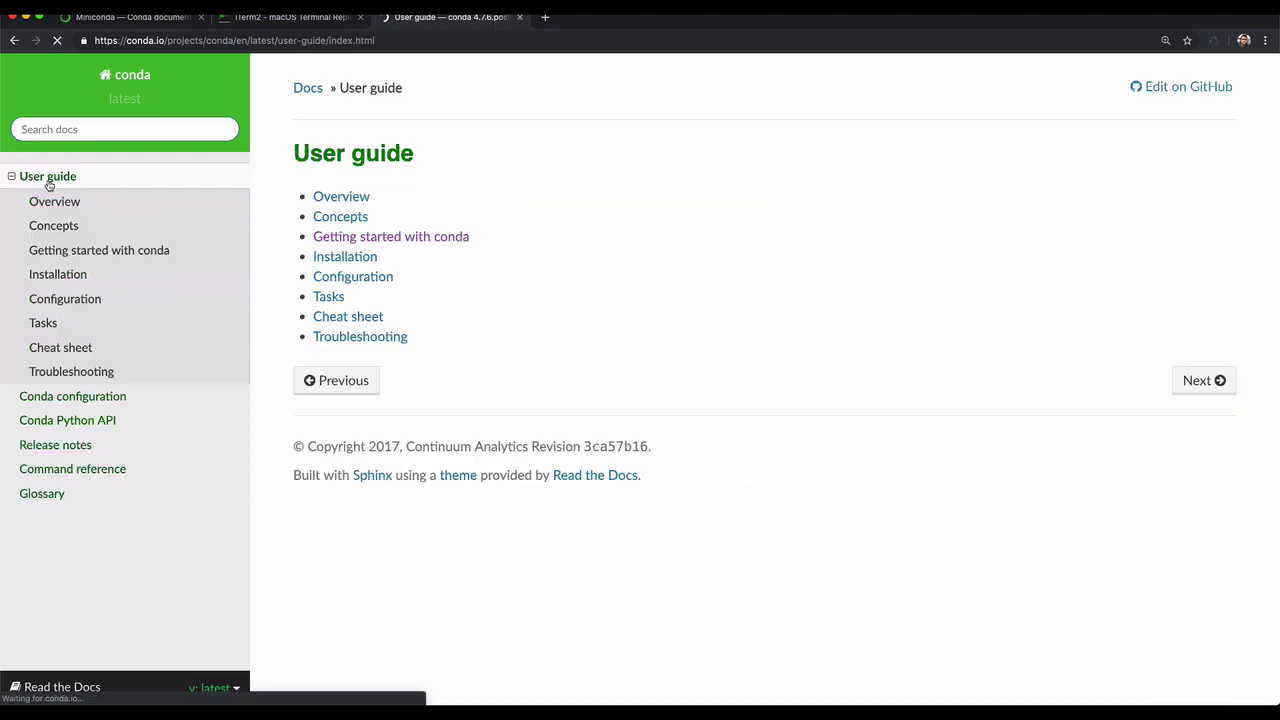
{"action": "left_click", "coordinate": [66, 252]}
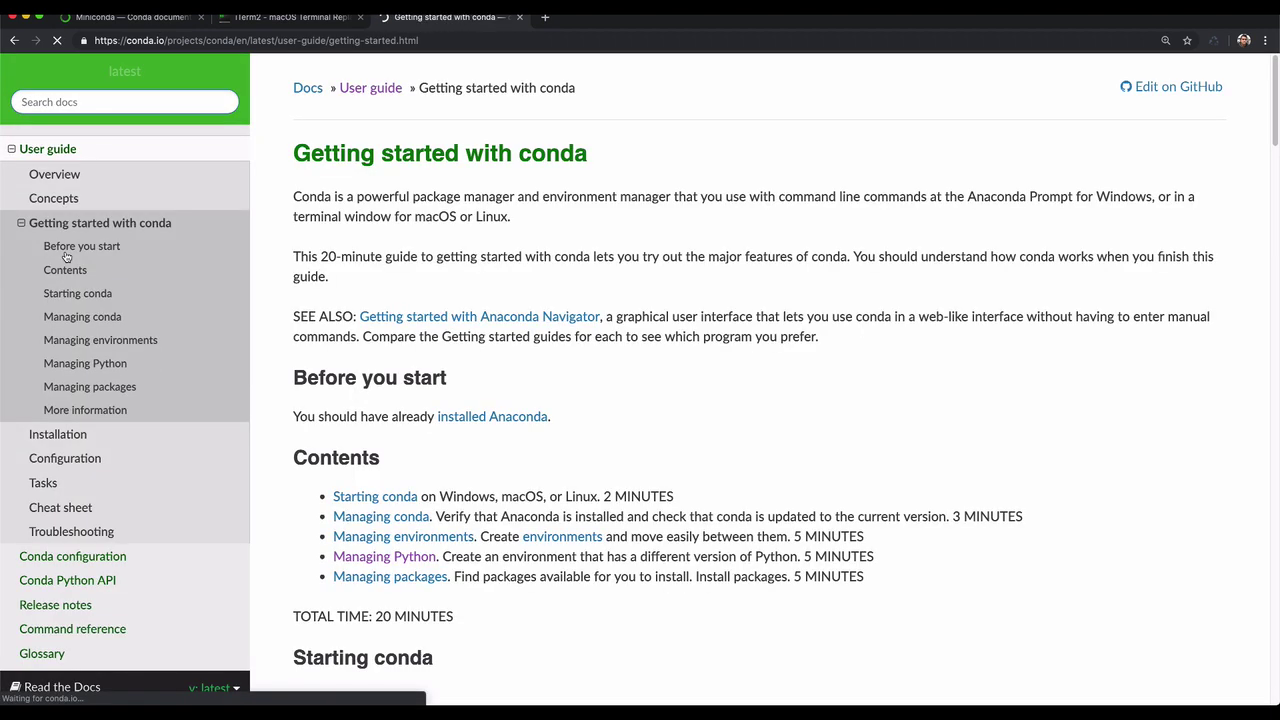
{"action": "left_click", "coordinate": [86, 341]}
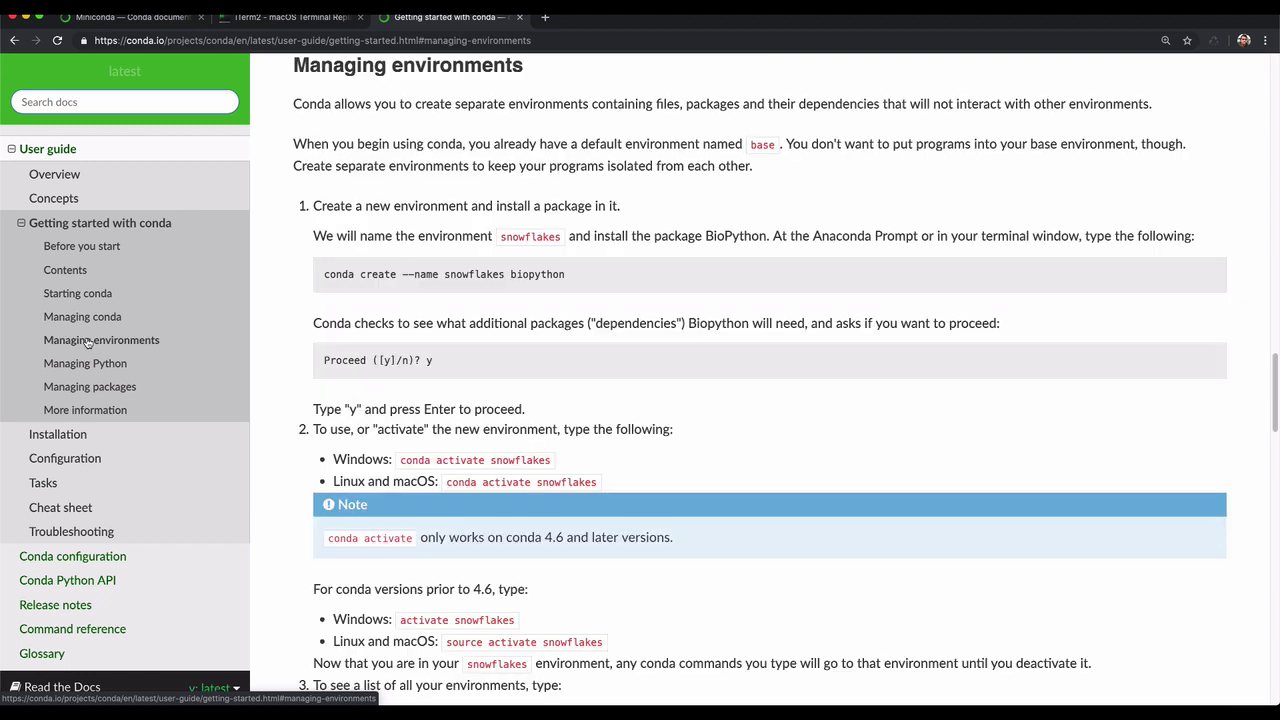
Examine the documentation's example commands for creating an environment and for listing all environments, highlighting conda info --envs.
{"action": "left_click_drag", "start_coordinate": [323, 275], "coordinate": [430, 277]}
{"action": "double_click", "coordinate": [452, 276]}
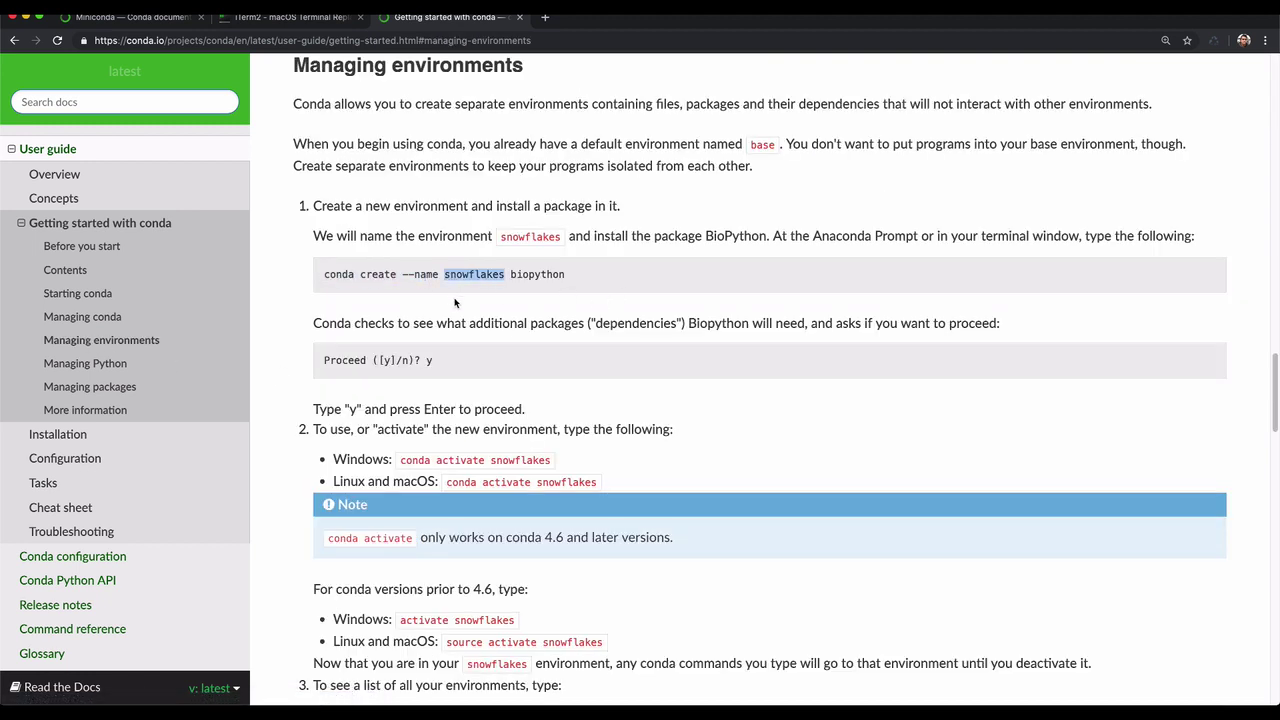
{"action": "left_click", "coordinate": [532, 275]}
{"action": "left_click", "coordinate": [538, 296]}
{"action": "scroll", "coordinate": [539, 349], "scroll_direction": "down", "scroll_amount": 2}
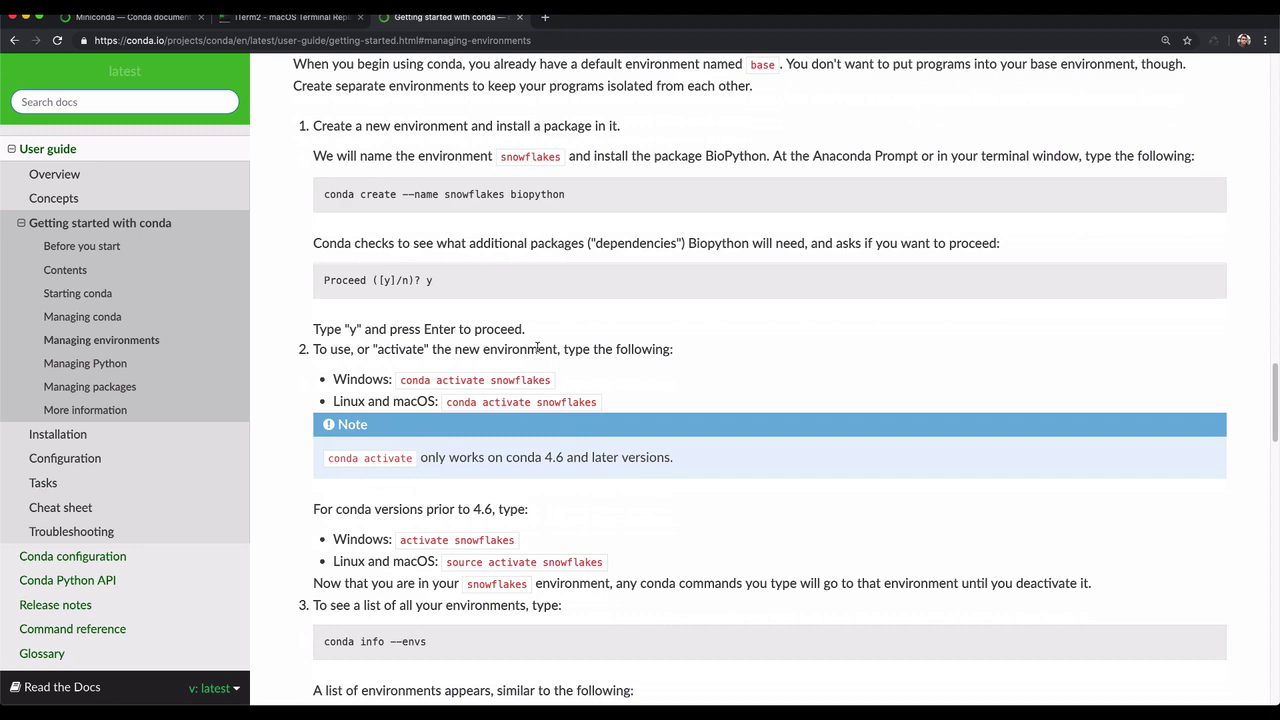
{"action": "scroll", "coordinate": [538, 348], "scroll_direction": "down", "scroll_amount": 5}
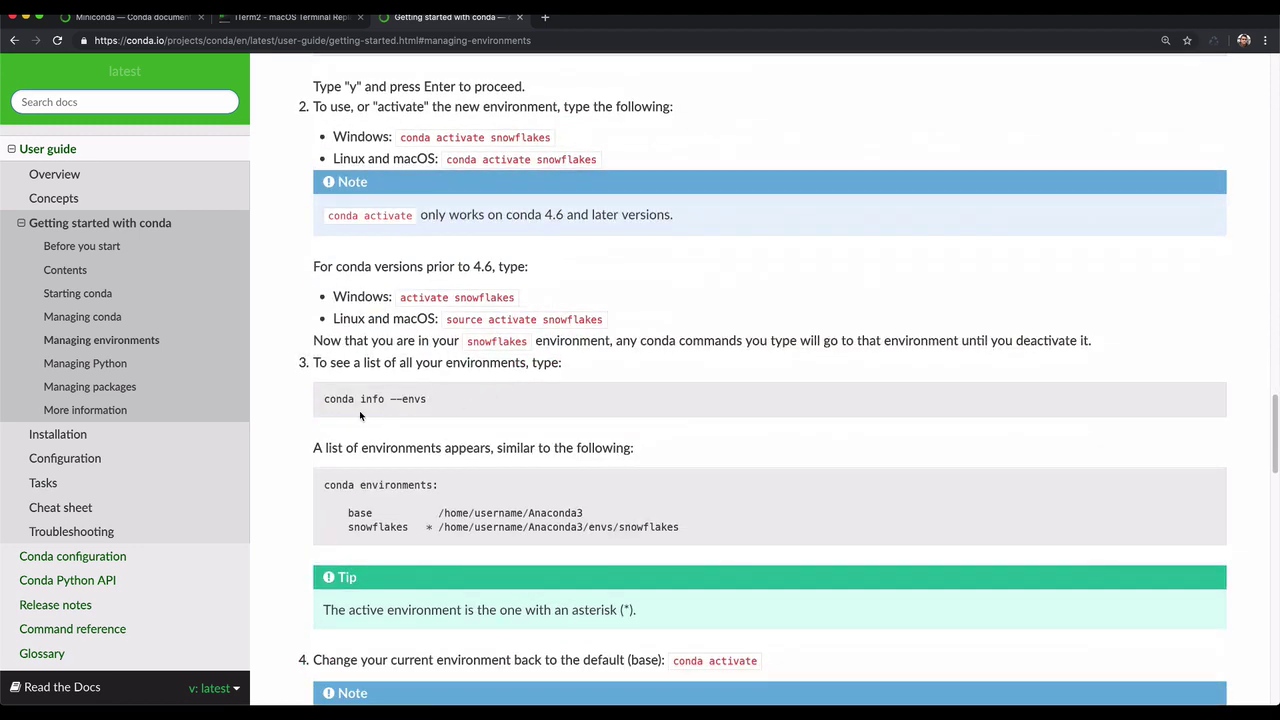
{"action": "left_click_drag", "start_coordinate": [325, 401], "coordinate": [446, 403]}
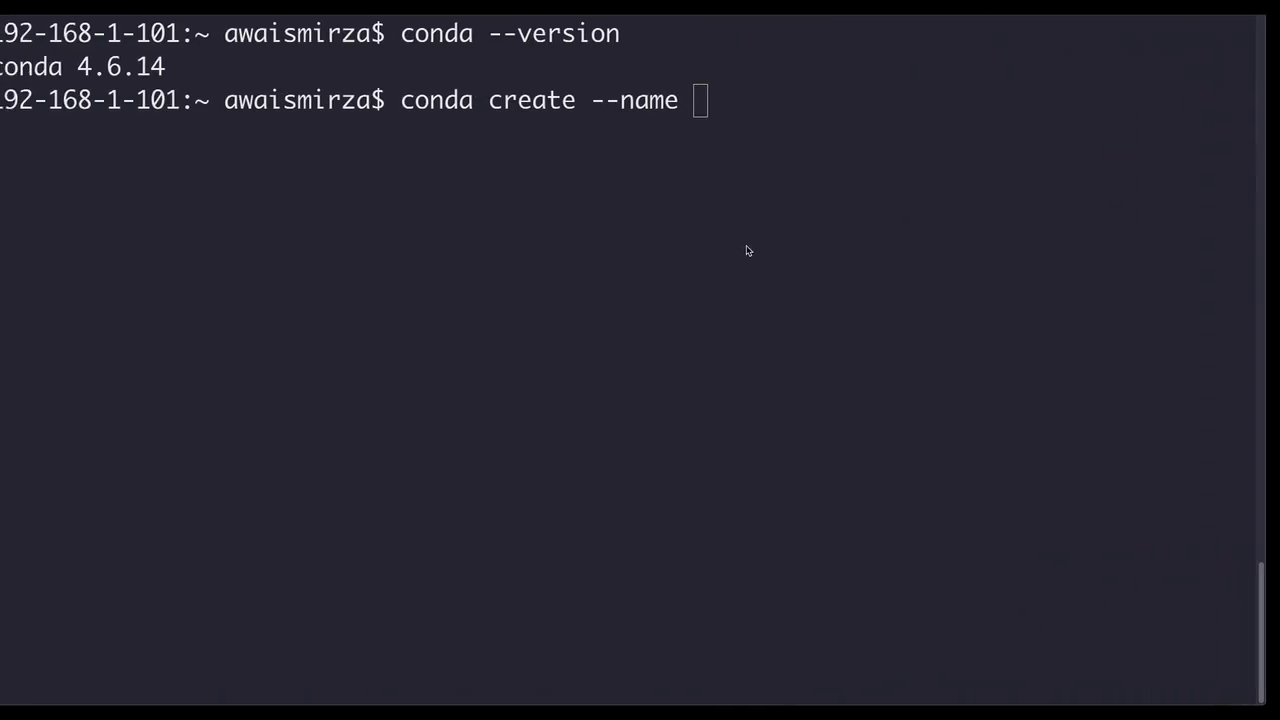
Back in the terminal, replace the unexecuted create command with conda info --envs and run it to list the environments.
{"action": "left_click", "coordinate": [712, 267]}
{"action": "key", "text": "BackSpace"}
{"action": "key", "text": "BackSpace"}
{"action": "key", "text": "BackSpace"}
{"action": "key", "text": "BackSpace"}
{"action": "key", "text": "BackSpace"}
{"action": "key", "text": "BackSpace"}
{"action": "key", "text": "BackSpace"}
{"action": "key", "text": "BackSpace"}
{"action": "key", "text": "BackSpace"}
{"action": "key", "text": "BackSpace"}
{"action": "key", "text": "BackSpace"}
{"action": "key", "text": "BackSpace"}
{"action": "key", "text": "BackSpace"}
{"action": "key", "text": "BackSpace"}
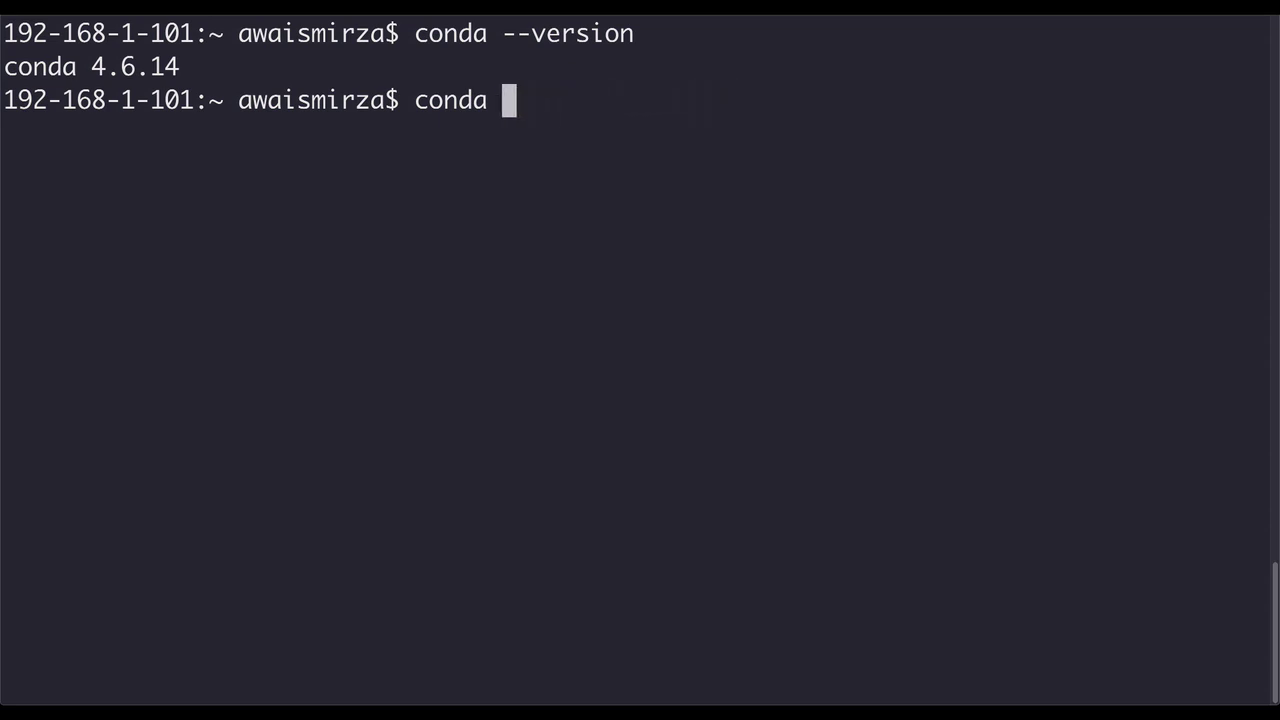
{"action": "key", "text": "ctrl+Right"}
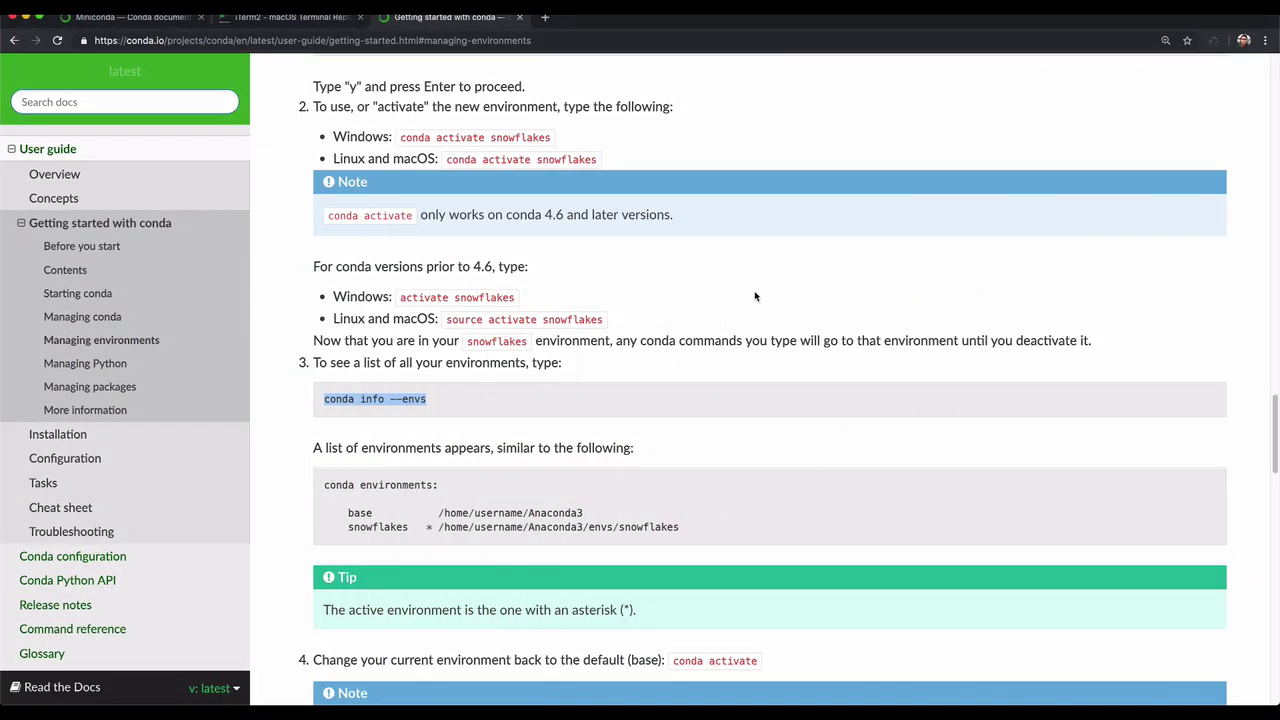
{"action": "key", "text": "ctrl+Left"}
{"action": "type", "text": "info "}
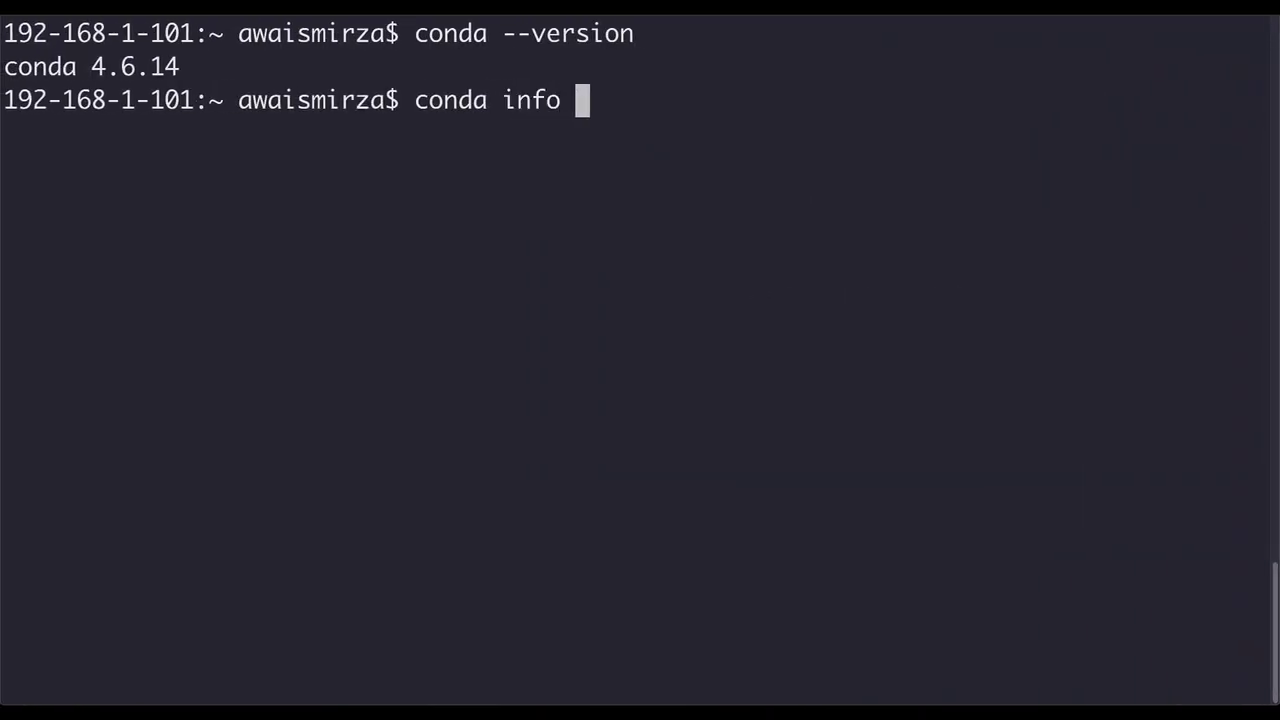
{"action": "type", "text": "--envs"}
{"action": "key", "text": "Return"}
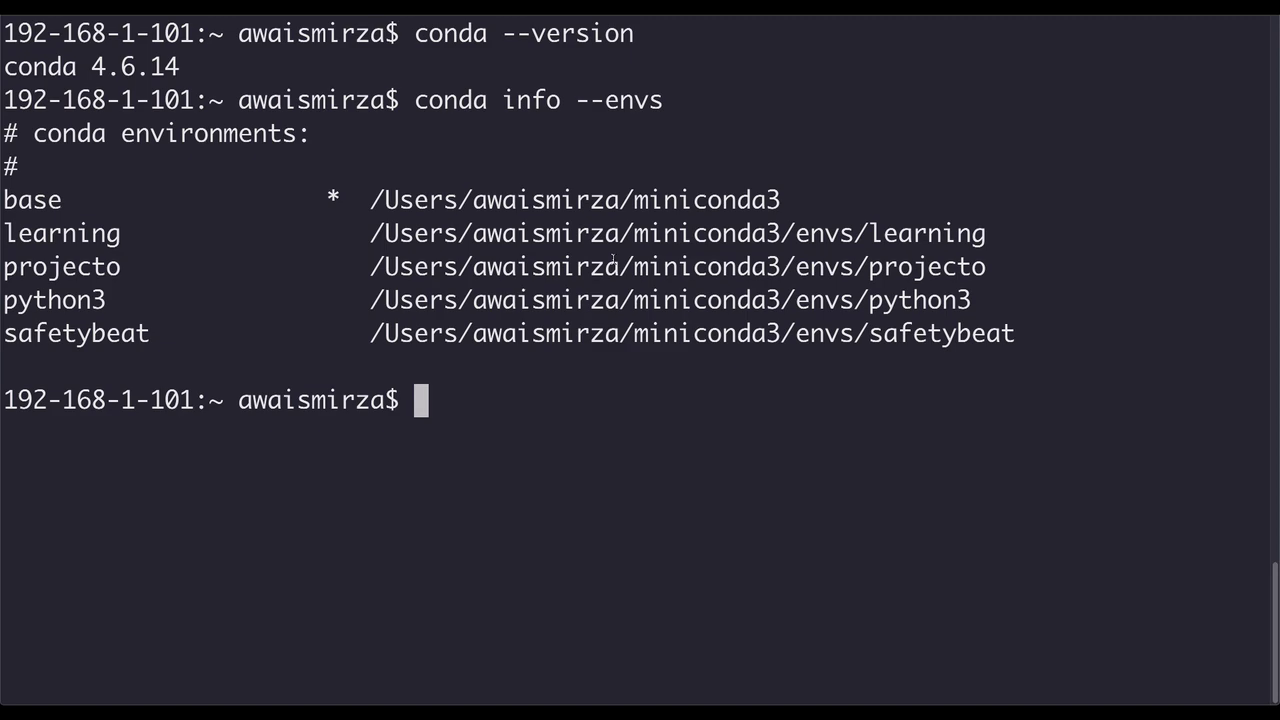
Following the documentation's create example, create a conda environment named pythoncourse with python=3 in the terminal and accept the package installation.
{"action": "key", "text": "ctrl+Right"}
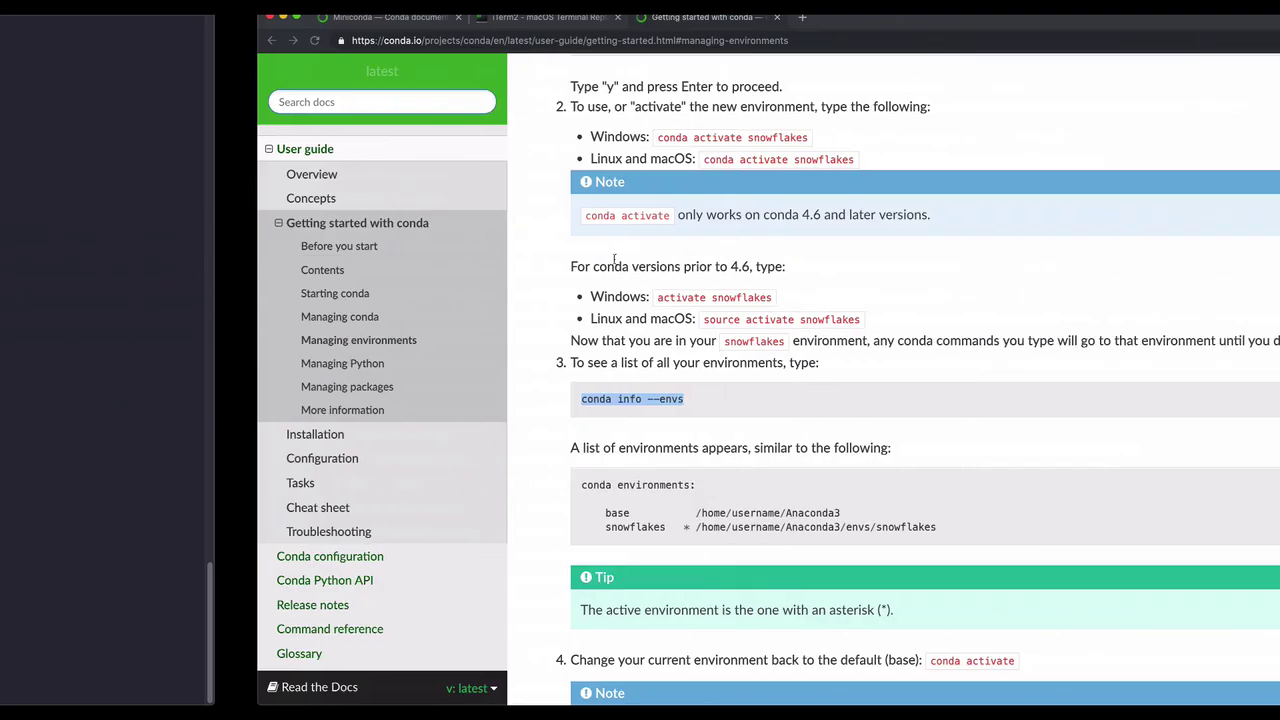
{"action": "scroll", "coordinate": [691, 304], "scroll_direction": "up", "scroll_amount": 6}
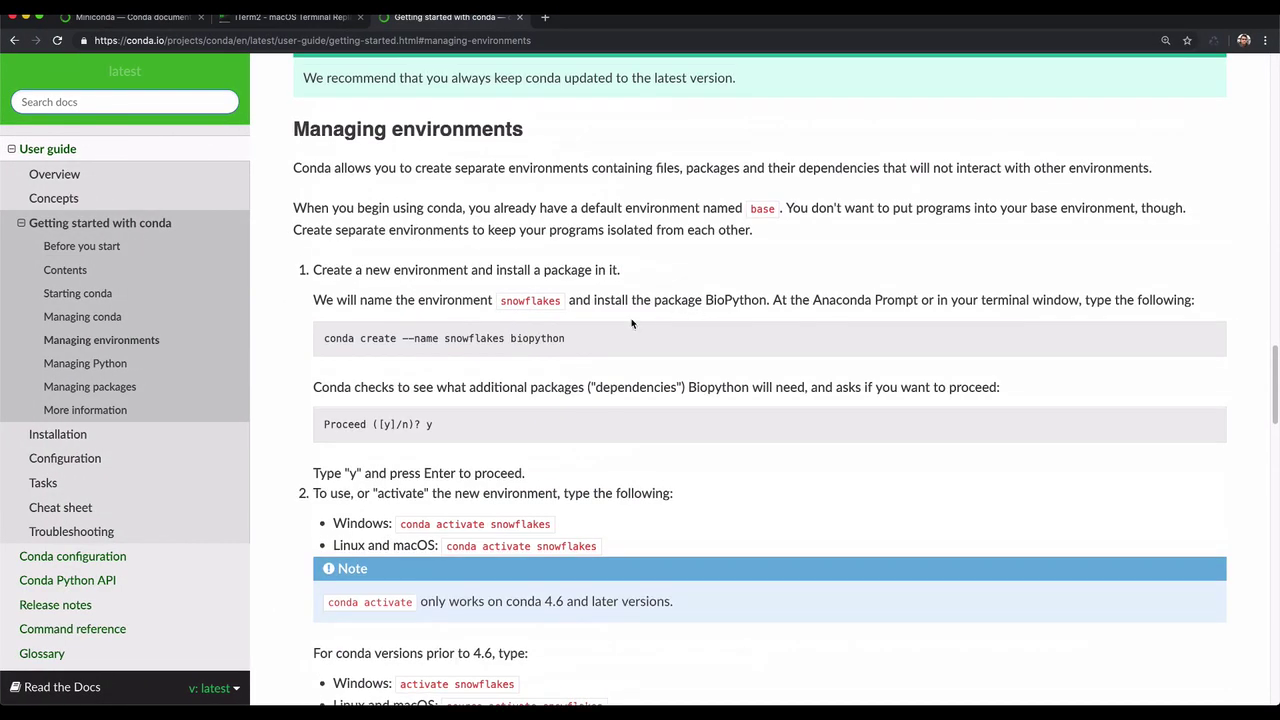
{"action": "left_click_drag", "start_coordinate": [363, 560], "coordinate": [532, 558]}
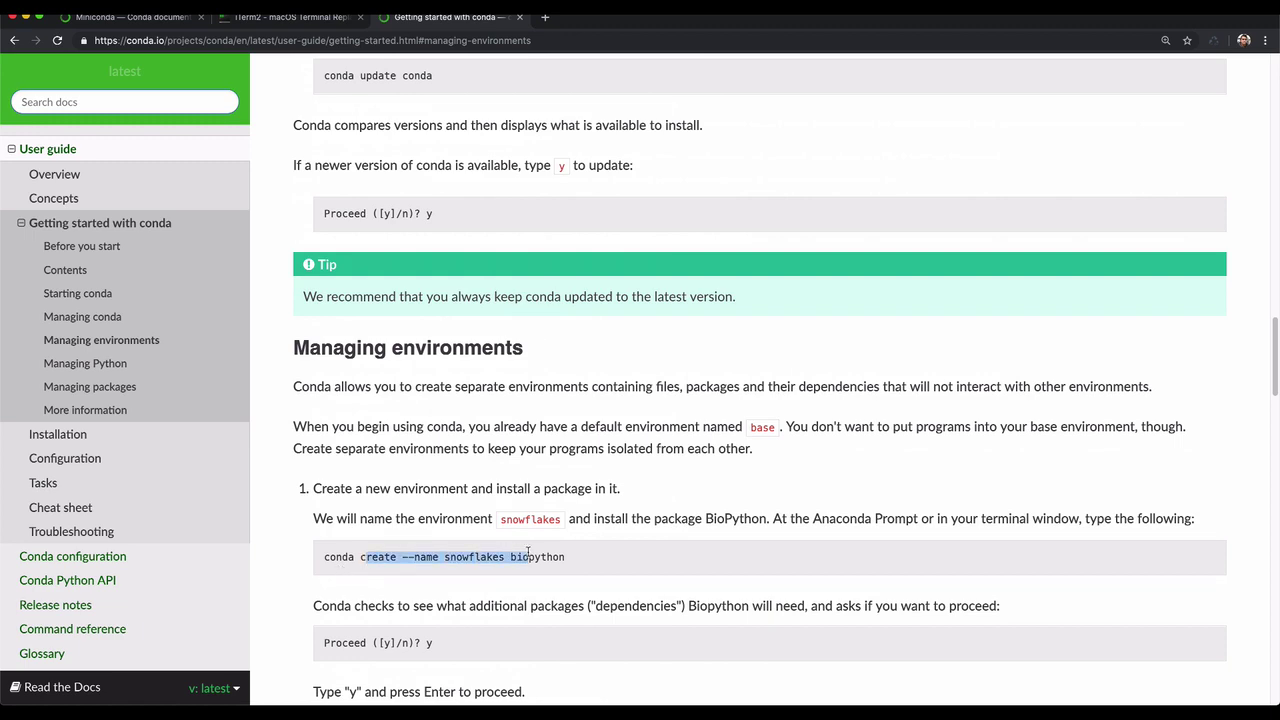
{"action": "key", "text": "ctrl+Left"}
{"action": "type", "text": "con"}
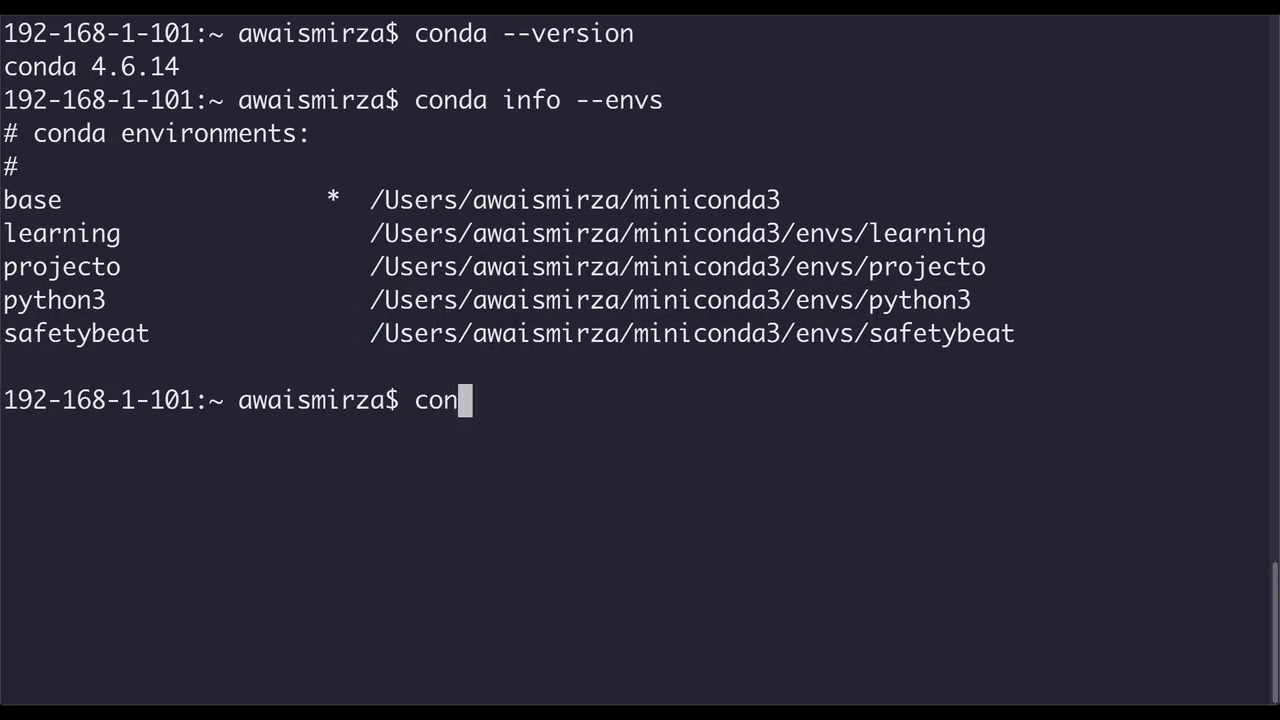
{"action": "type", "text": "da create --name pythoncourse python=3"}
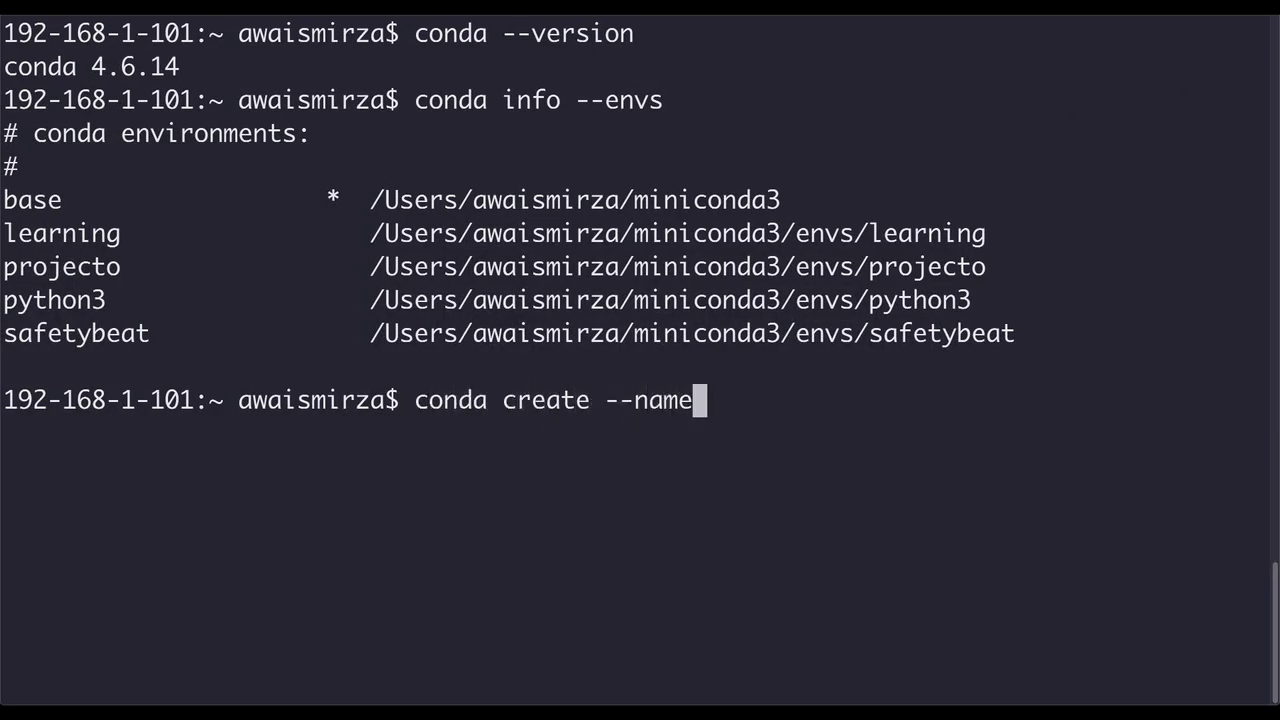
{"action": "key", "text": "Return"}
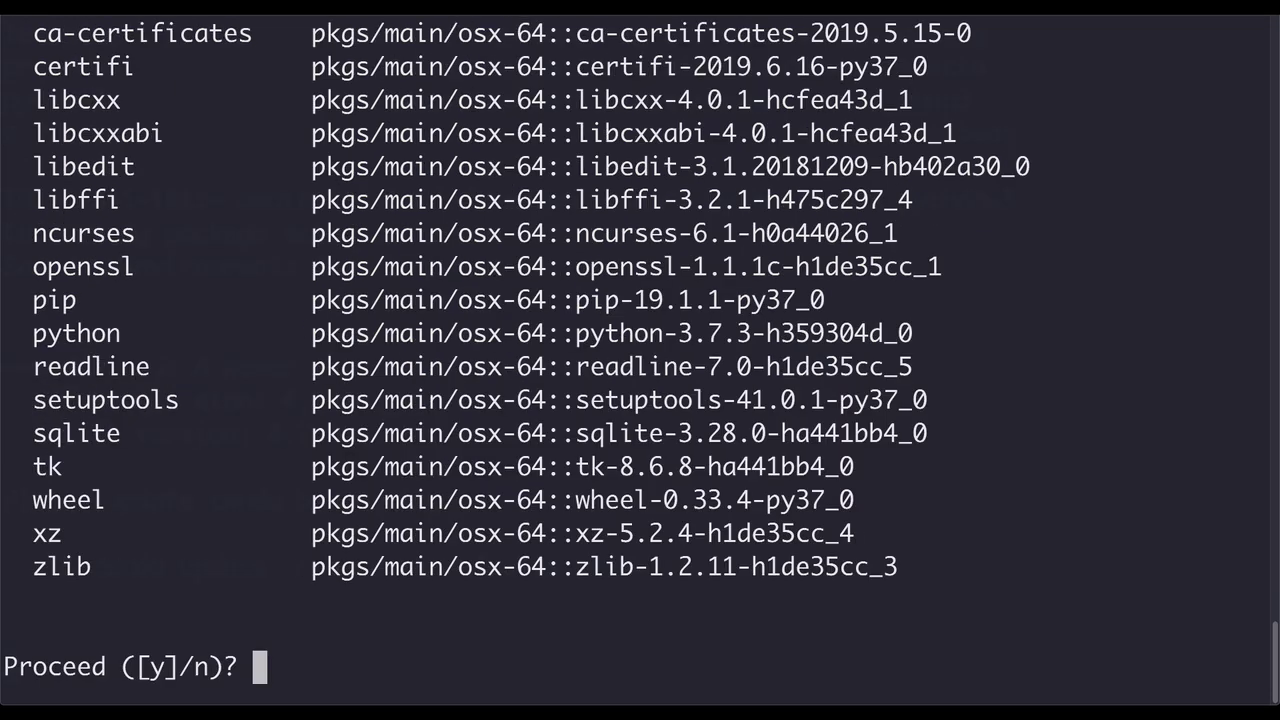
{"action": "type", "text": "y"}
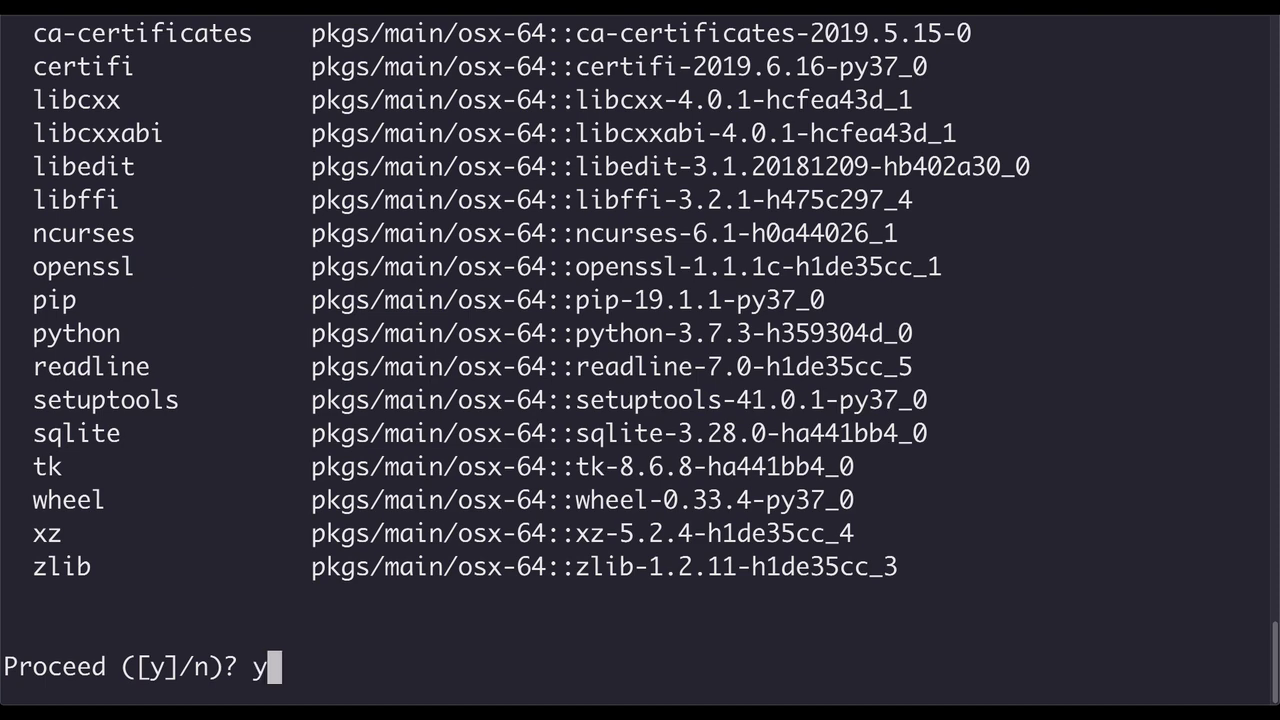
{"action": "key", "text": "Return"}
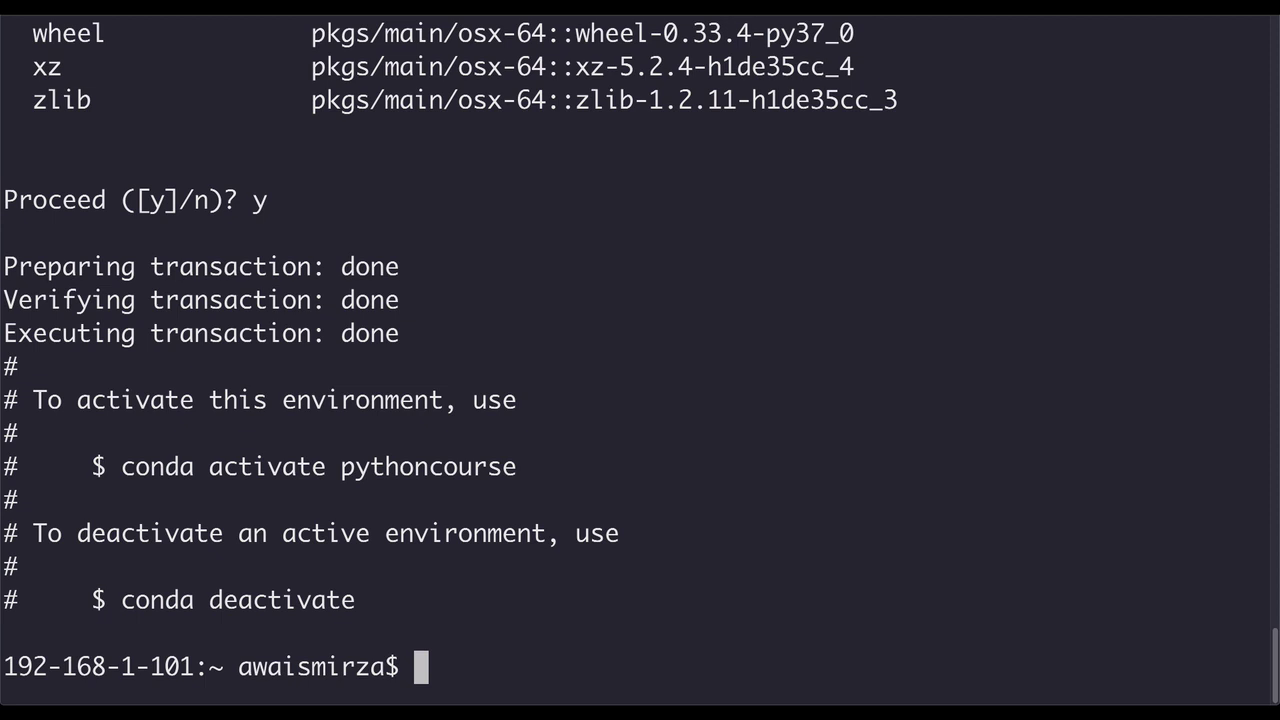
List the conda environments again with conda info --envs and locate pythoncourse among them.
{"action": "left_click_drag", "start_coordinate": [337, 468], "coordinate": [518, 468]}
{"action": "left_click", "coordinate": [566, 502]}
{"action": "type", "text": "conda info --envs"}
{"action": "key", "text": "Return"}
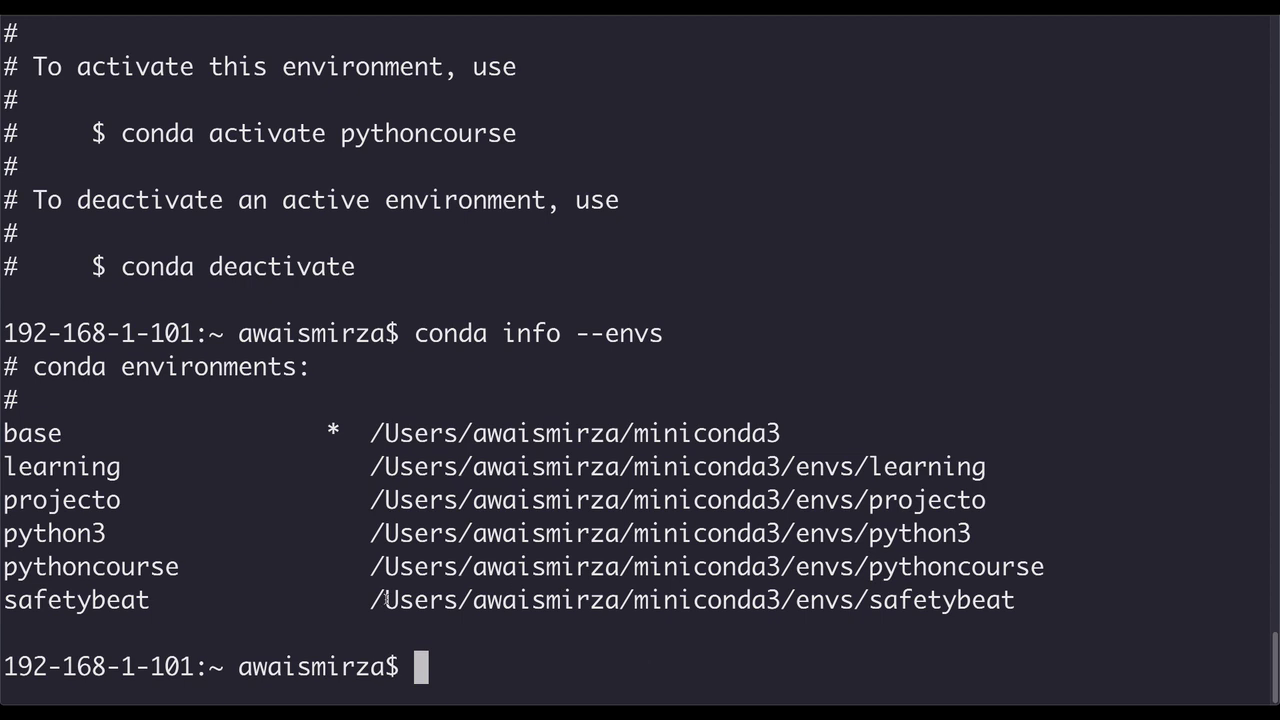
{"action": "left_click_drag", "start_coordinate": [46, 567], "coordinate": [120, 565]}
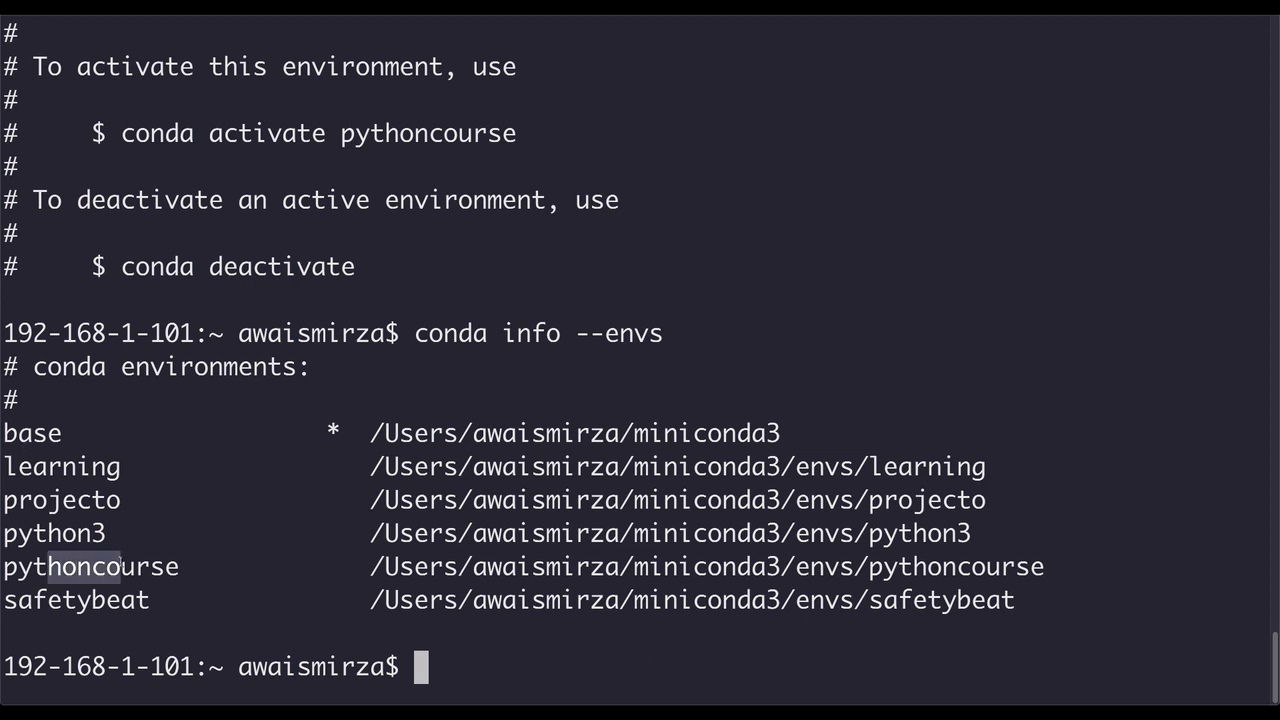
Clear the terminal and activate the pythoncourse environment with conda activate.
{"action": "type", "text": "clear"}
{"action": "key", "text": "Return"}
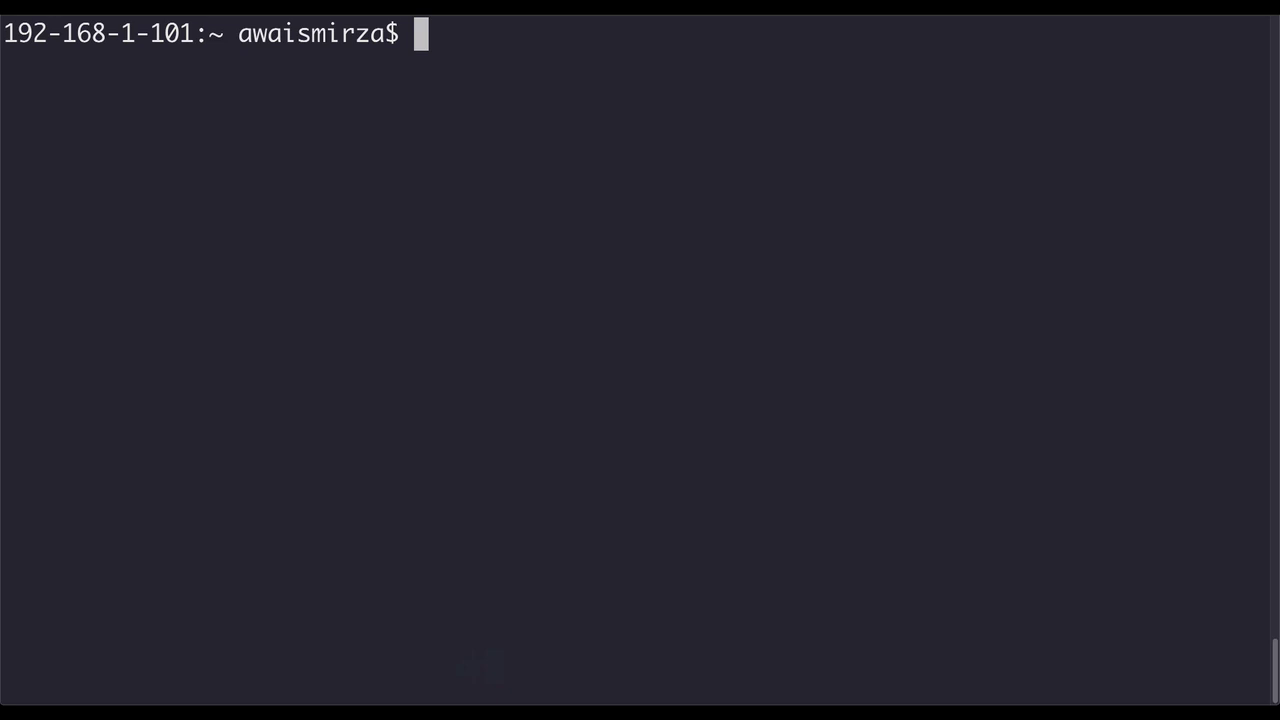
{"action": "type", "text": "conda activate "}
{"action": "type", "text": "pro"}
{"action": "key", "text": "BackSpace"}
{"action": "key", "text": "BackSpace"}
{"action": "type", "text": "ythoncourse"}
{"action": "key", "text": "Return"}
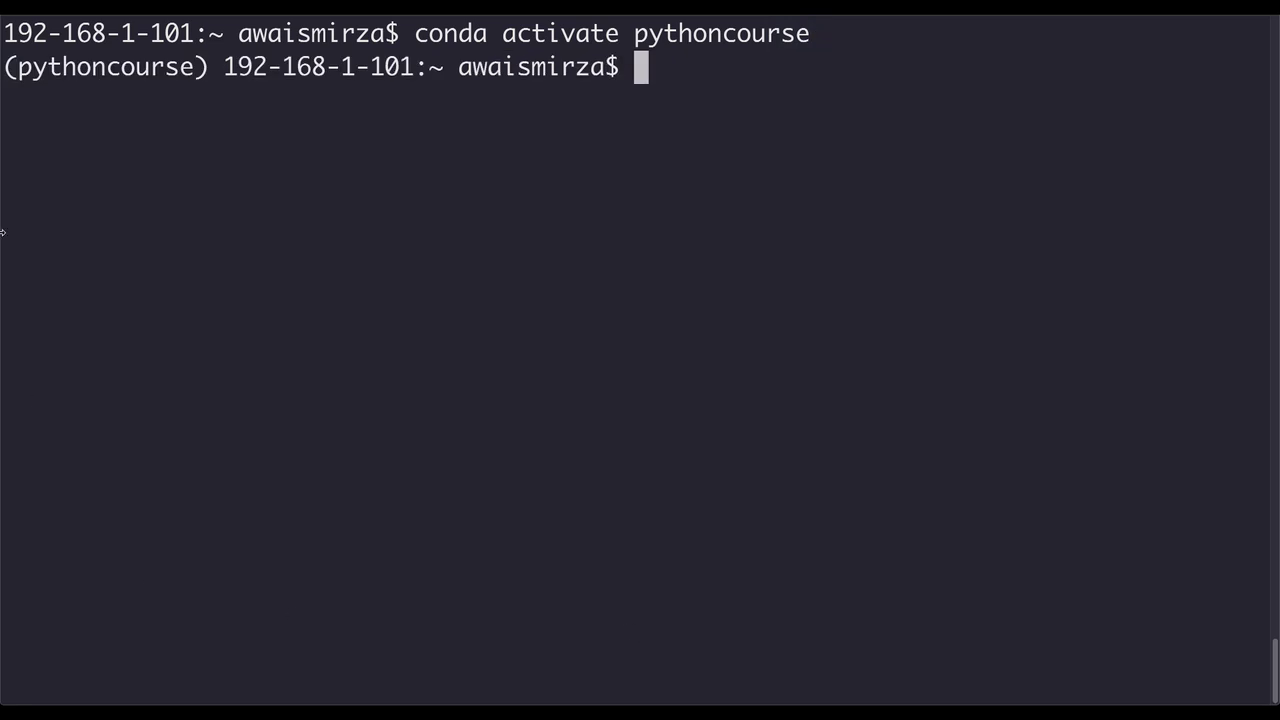
Check the pip version inside the active pythoncourse environment with pip --version.
{"action": "left_click_drag", "start_coordinate": [19, 70], "coordinate": [201, 97]}
{"action": "left_click", "coordinate": [201, 97]}
{"action": "type", "text": "pi"}
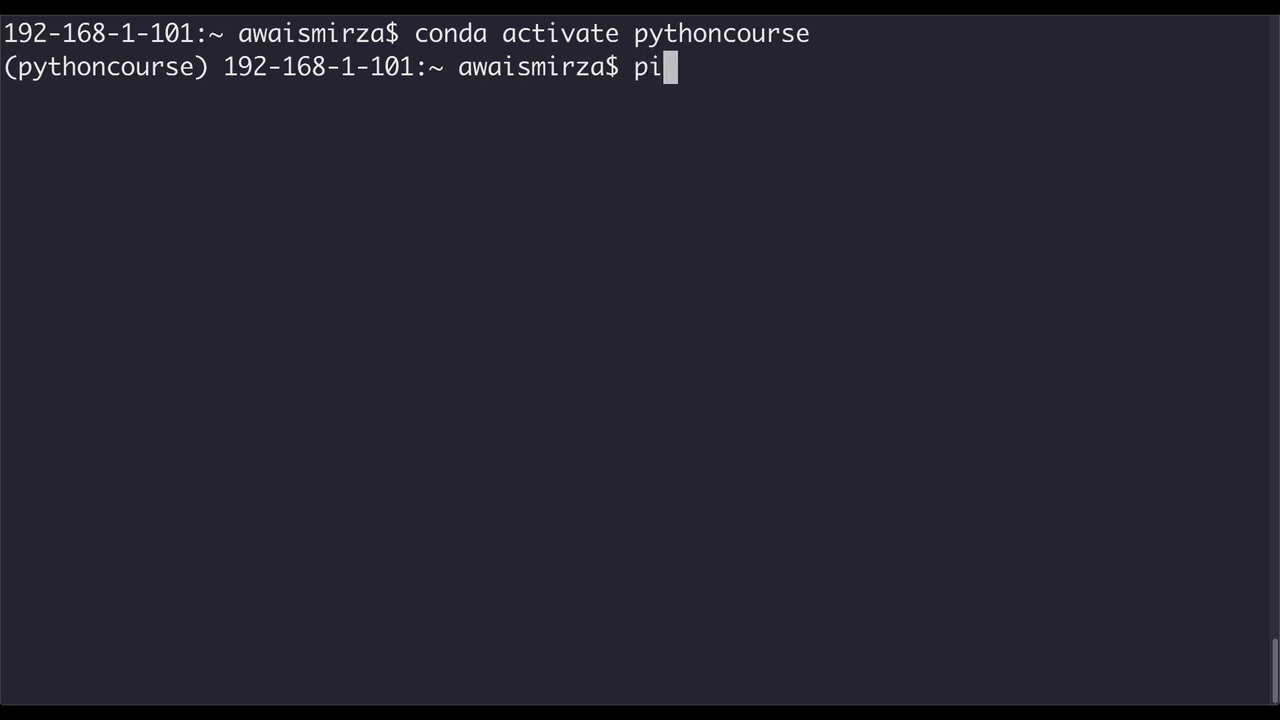
{"action": "type", "text": "p"}
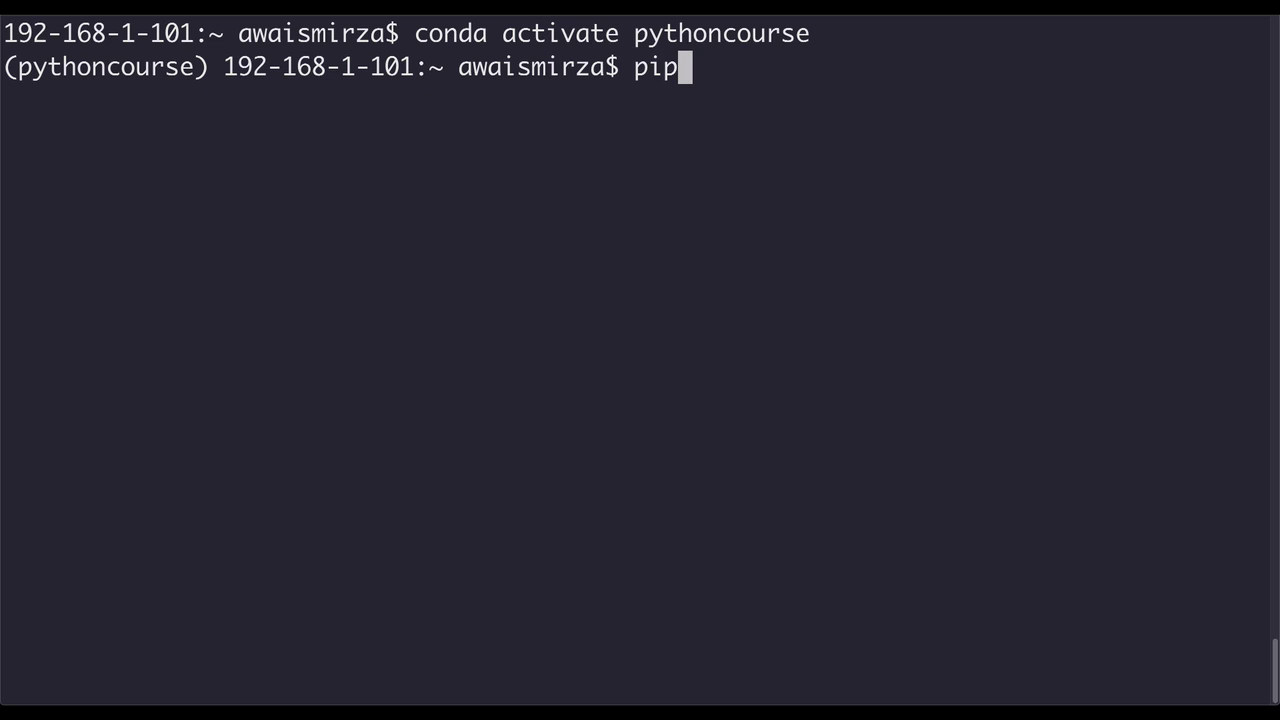
{"action": "type", "text": "--version"}
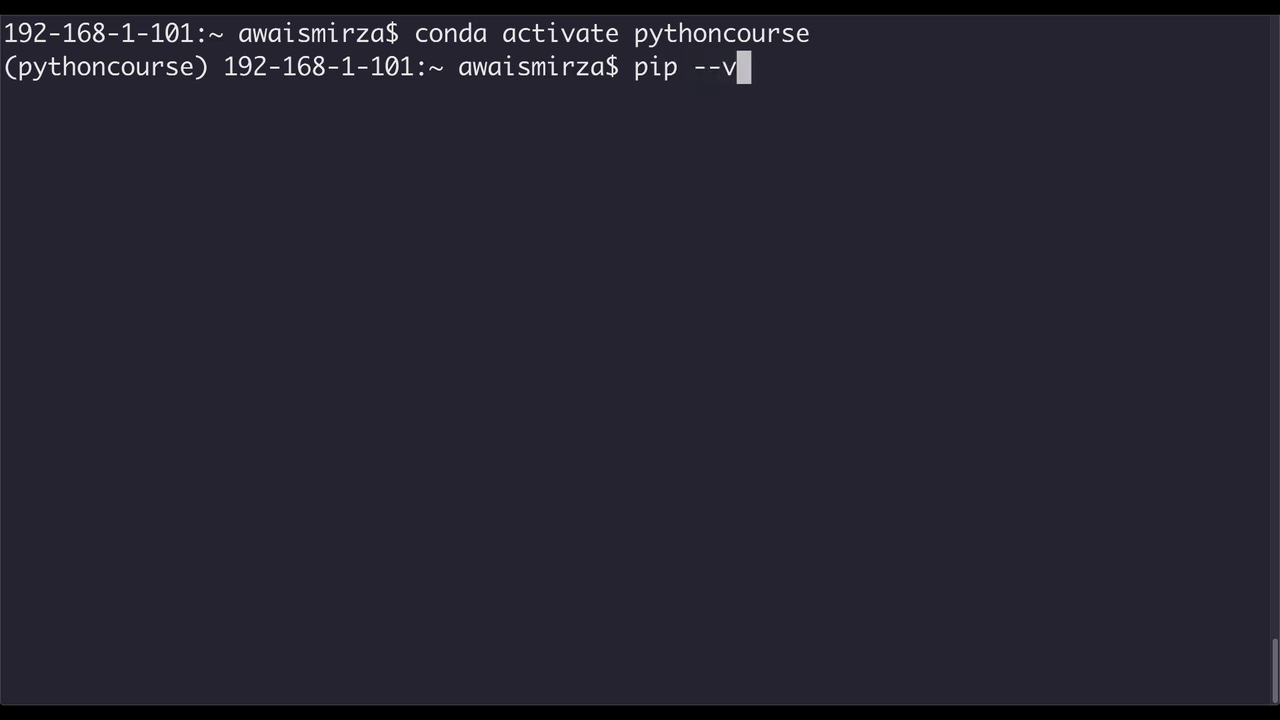
{"action": "key", "text": "Return"}
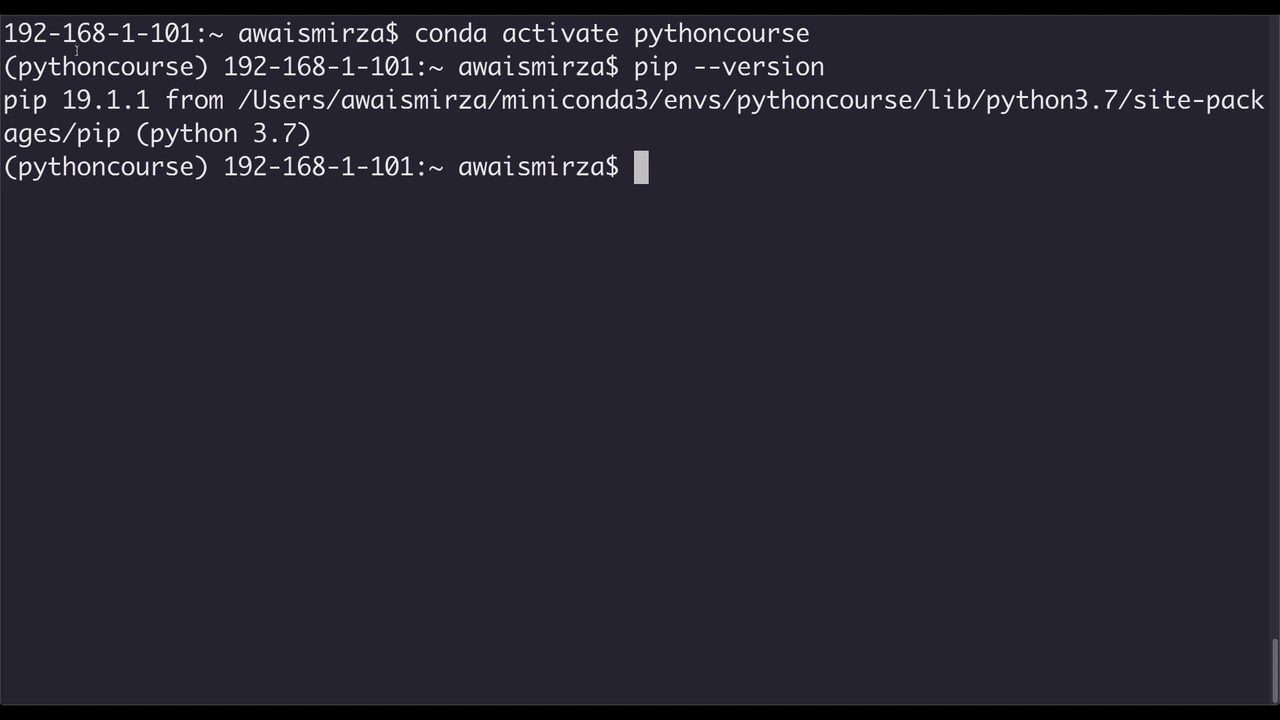
{"action": "left_click_drag", "start_coordinate": [63, 101], "coordinate": [155, 103]}
{"action": "left_click", "coordinate": [683, 176]}
Install Django into the pythoncourse environment with pip install django.
{"action": "type", "text": "pip install django"}
{"action": "key", "text": "Return"}
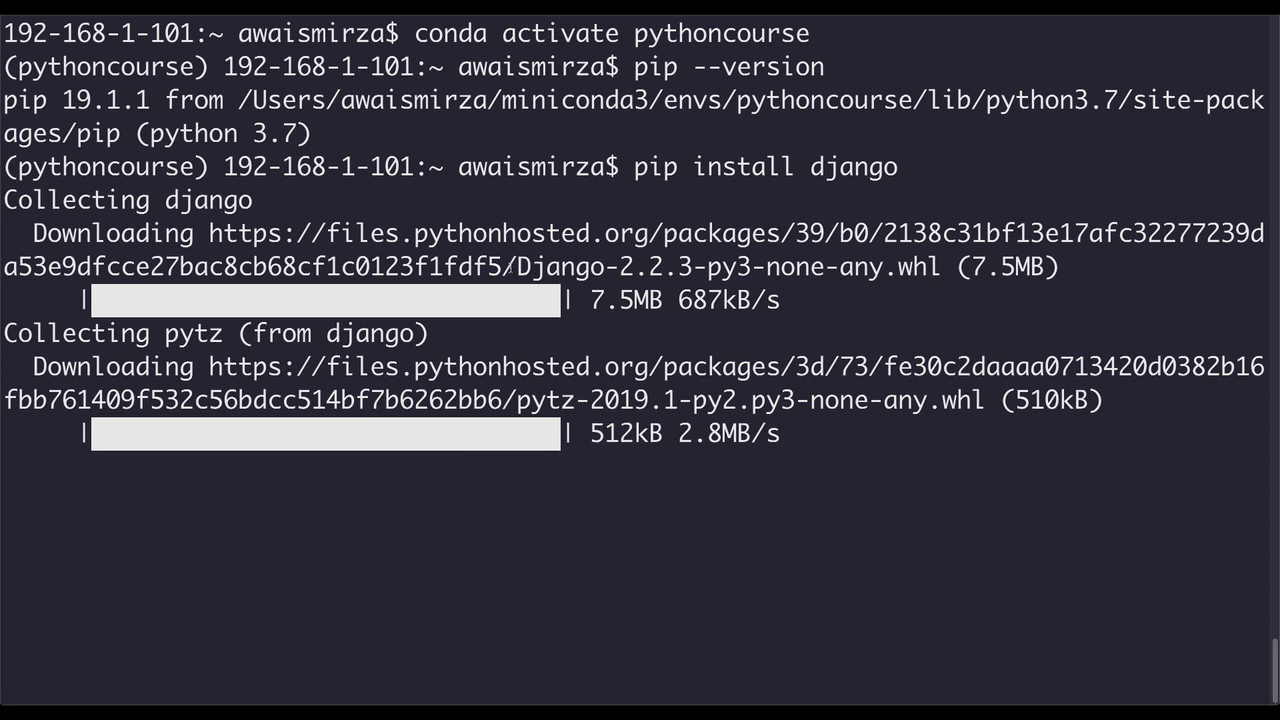
{"action": "left_click_drag", "start_coordinate": [518, 267], "coordinate": [694, 267]}
{"action": "left_click", "coordinate": [840, 225]}
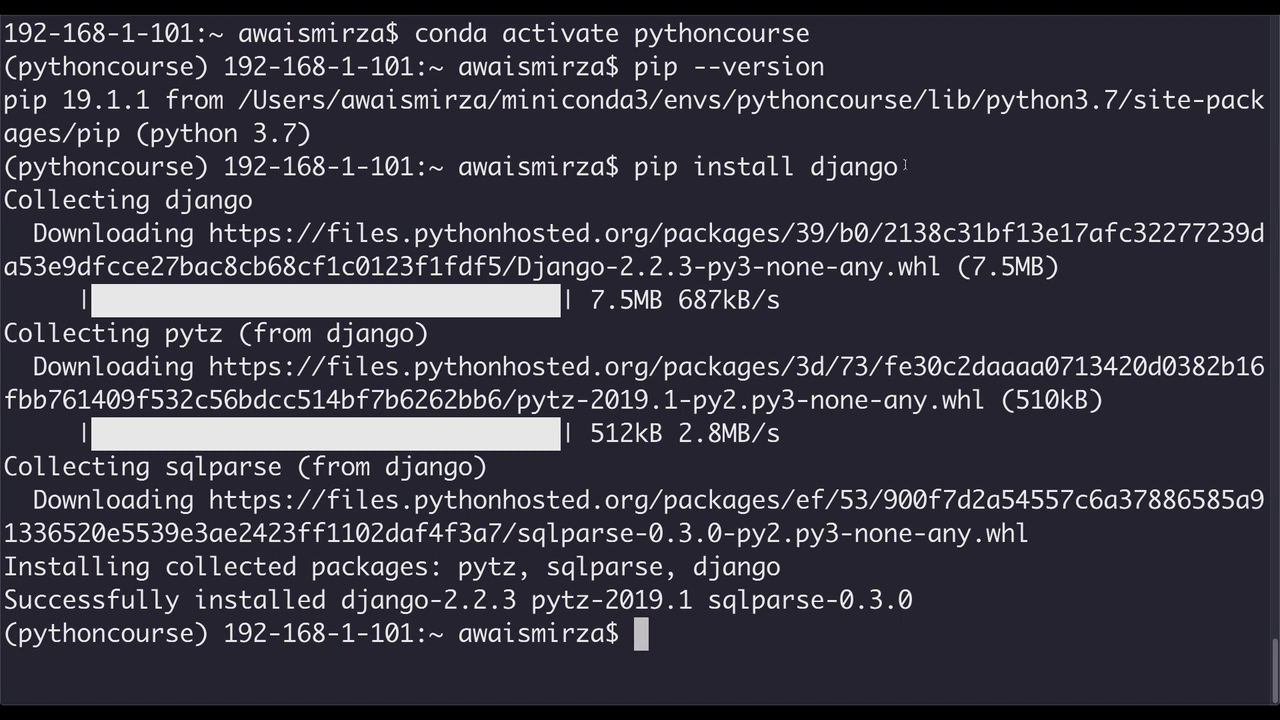
Clear the terminal and check the Django version in the pythoncourse environment with django-admin --version.
{"action": "type", "text": "clear"}
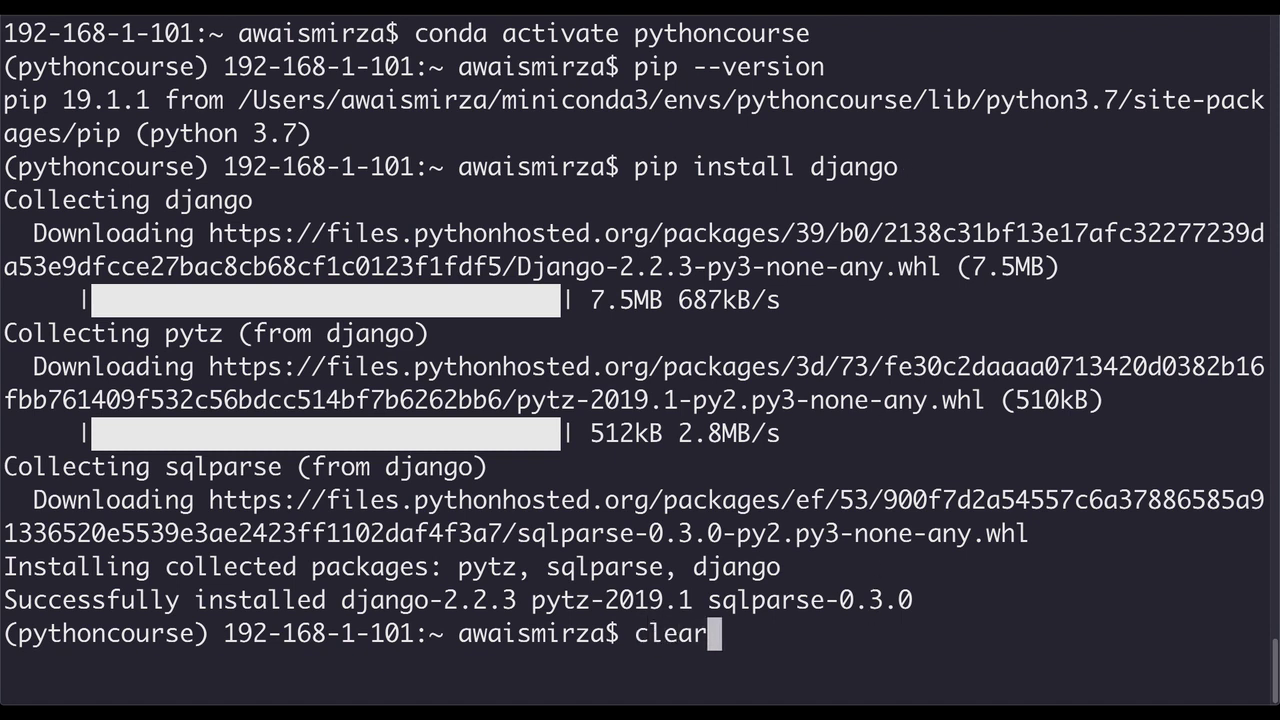
{"action": "key", "text": "Return"}
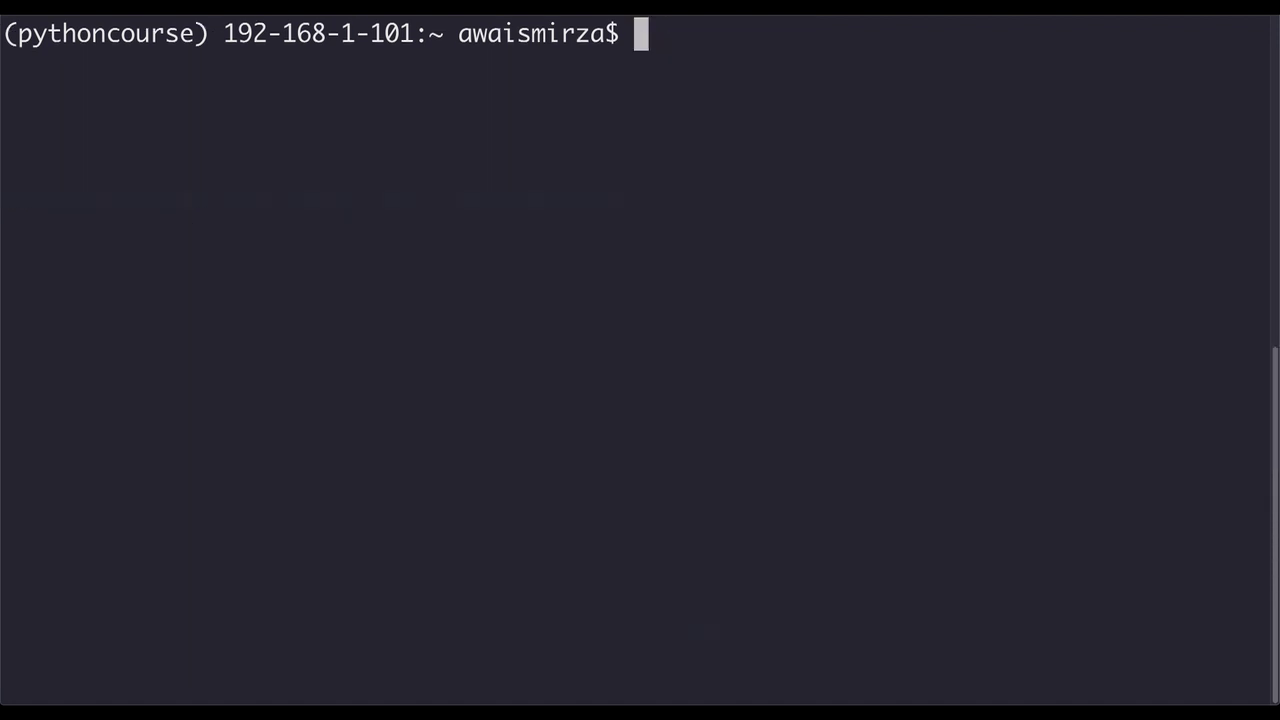
{"action": "type", "text": "django-"}
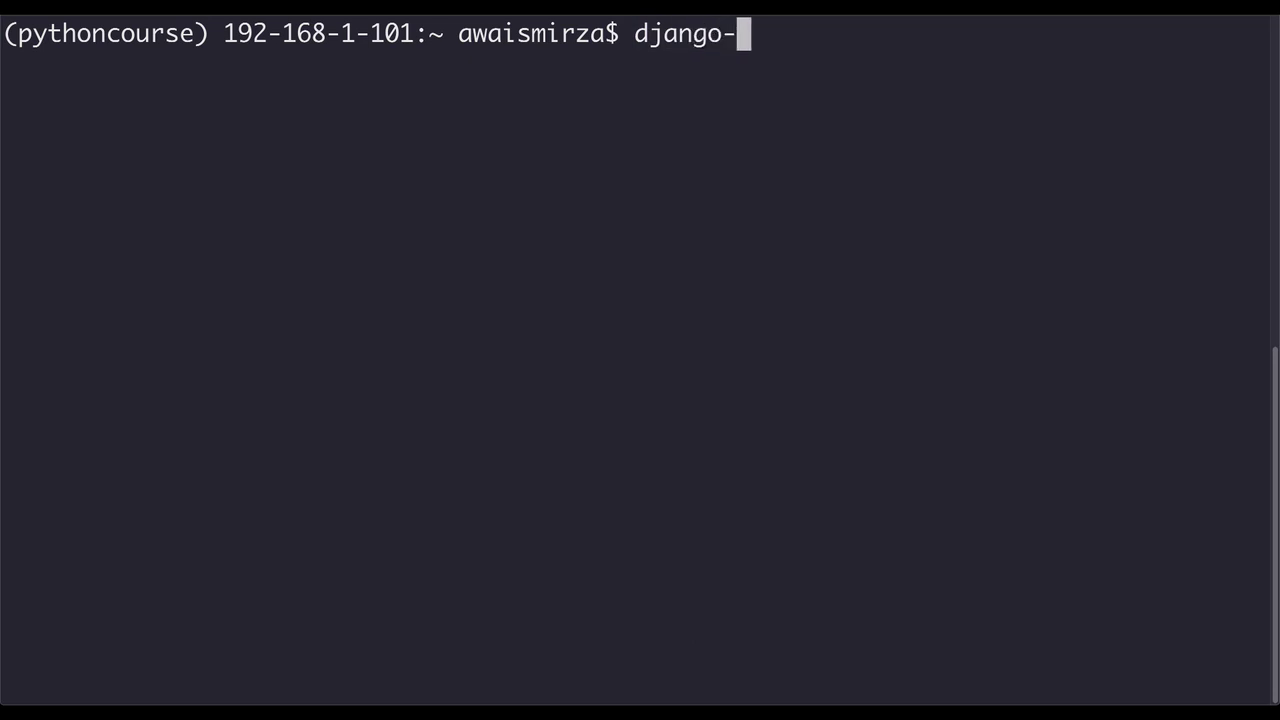
{"action": "type", "text": "admin --versino"}
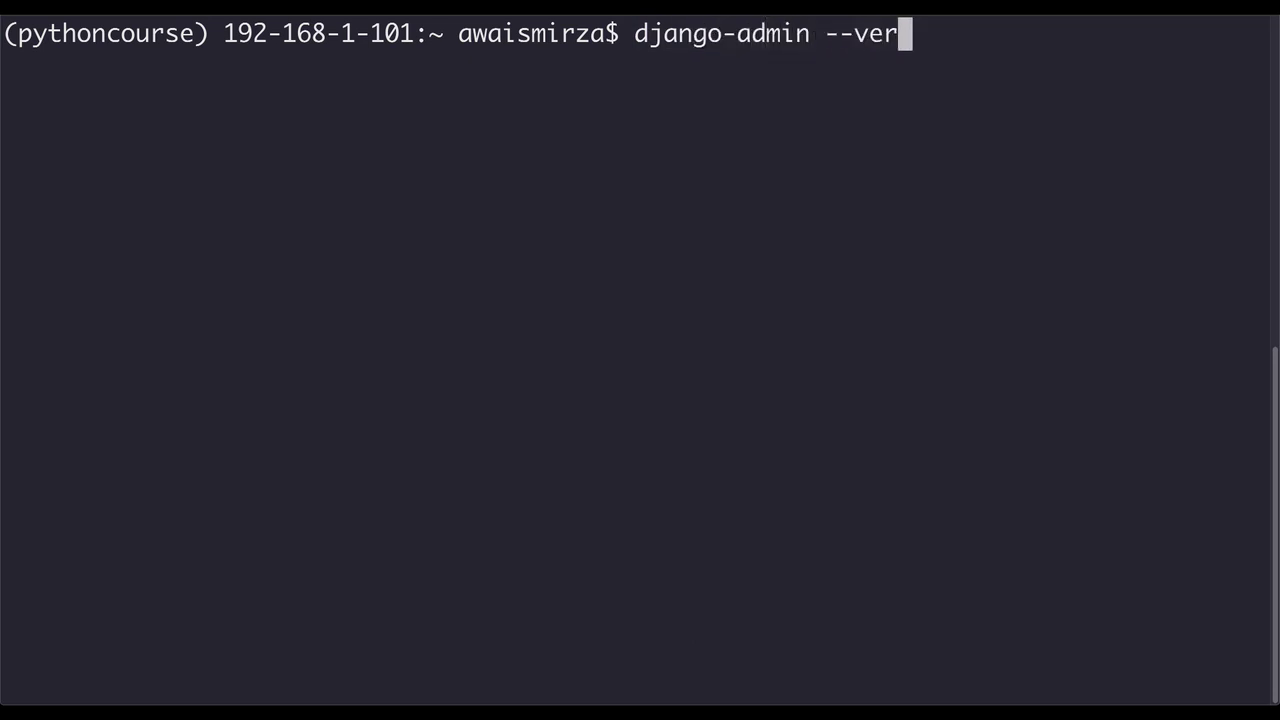
{"action": "key", "text": "Return"}
{"action": "key", "text": "Up"}
{"action": "key", "text": "BackSpace"}
{"action": "key", "text": "BackSpace"}
{"action": "key", "text": "BackSpace"}
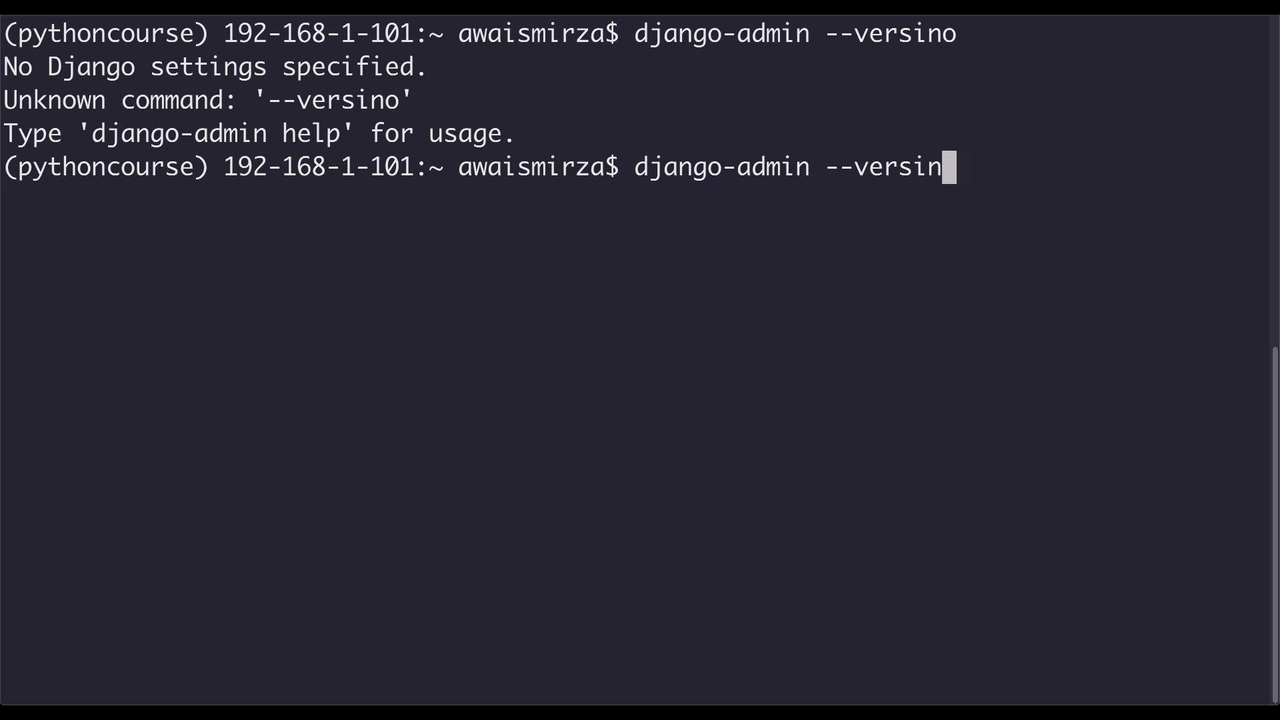
{"action": "type", "text": "ion"}
{"action": "key", "text": "Return"}
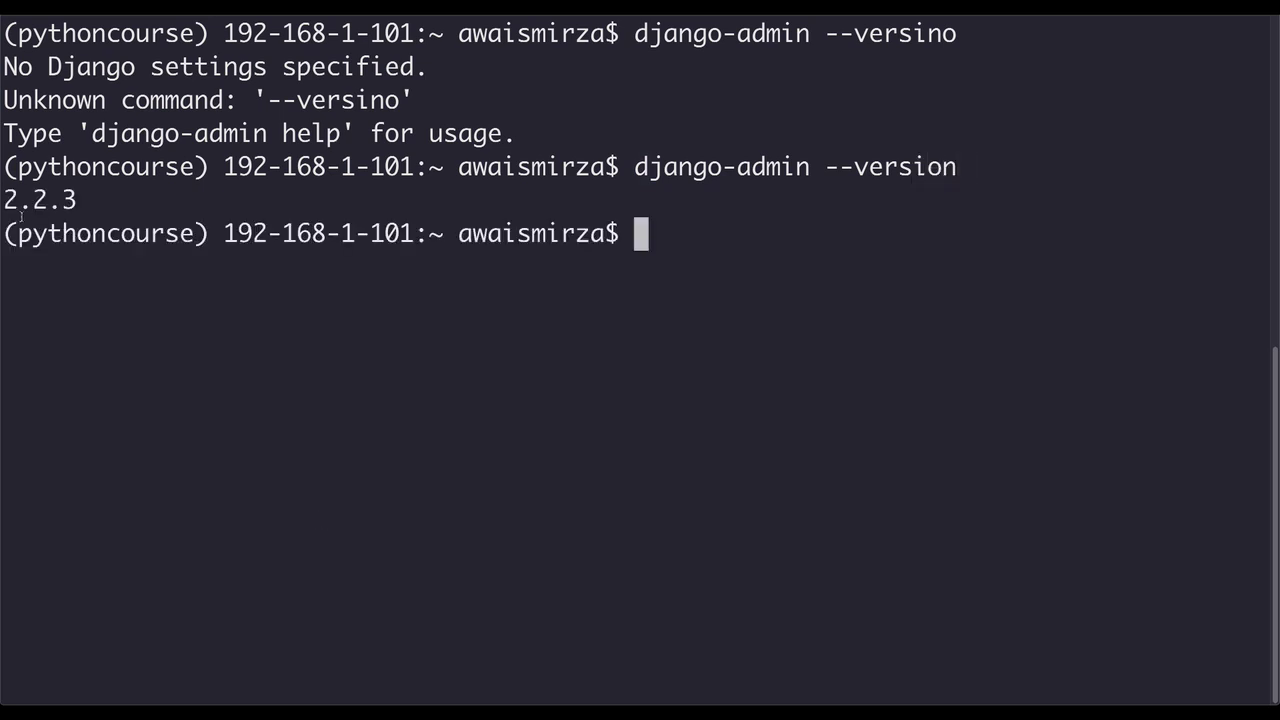
{"action": "left_click_drag", "start_coordinate": [5, 200], "coordinate": [97, 198]}
{"action": "left_click", "coordinate": [160, 273]}
{"action": "left_click", "coordinate": [97, 199]}
{"action": "left_click_drag", "start_coordinate": [6, 202], "coordinate": [78, 202]}
{"action": "left_click", "coordinate": [143, 195]}
Leave the pythoncourse environment with conda deactivate.
{"action": "type", "text": "conda deactivate"}
{"action": "key", "text": "Return"}
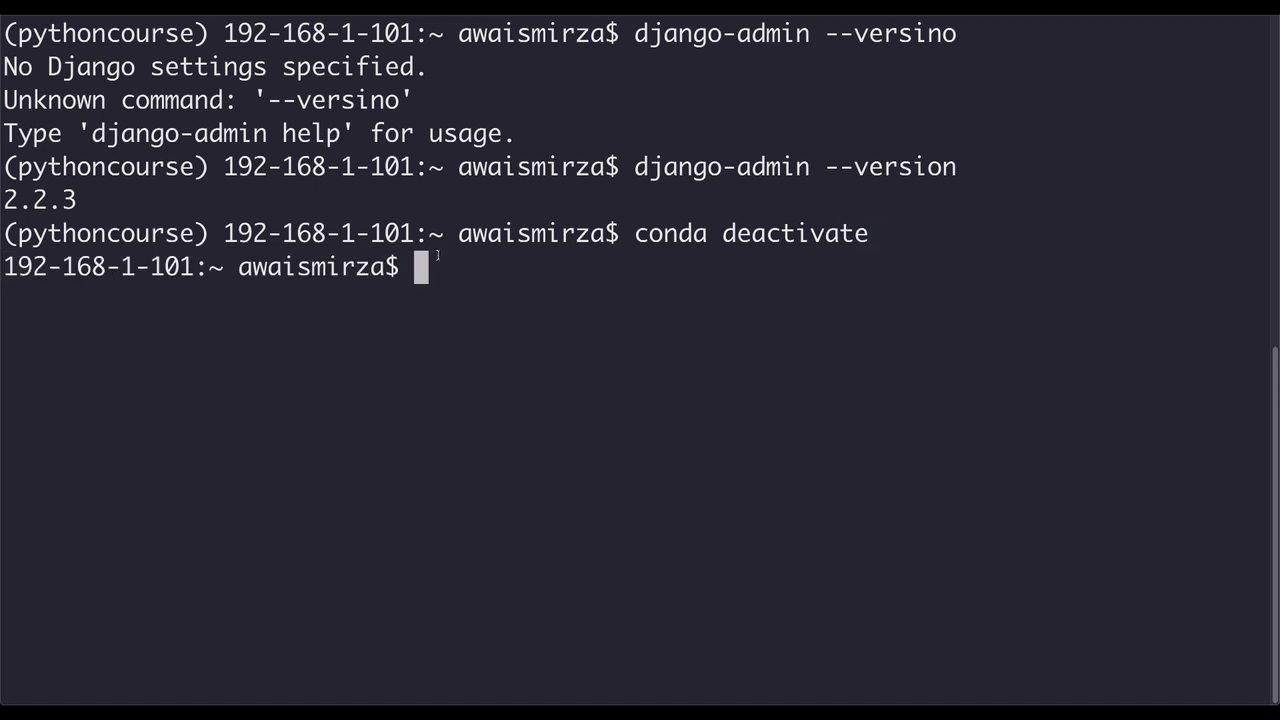
{"action": "left_click_drag", "start_coordinate": [48, 233], "coordinate": [539, 264]}
Run django-admin --version outside the environment and compare the Django version with the one in pythoncourse.
{"action": "key", "text": "BackSpace"}
{"action": "key", "text": "BackSpace"}
{"action": "key", "text": "BackSpace"}
{"action": "key", "text": "BackSpace"}
{"action": "key", "text": "BackSpace"}
{"action": "type", "text": "django-admin "}
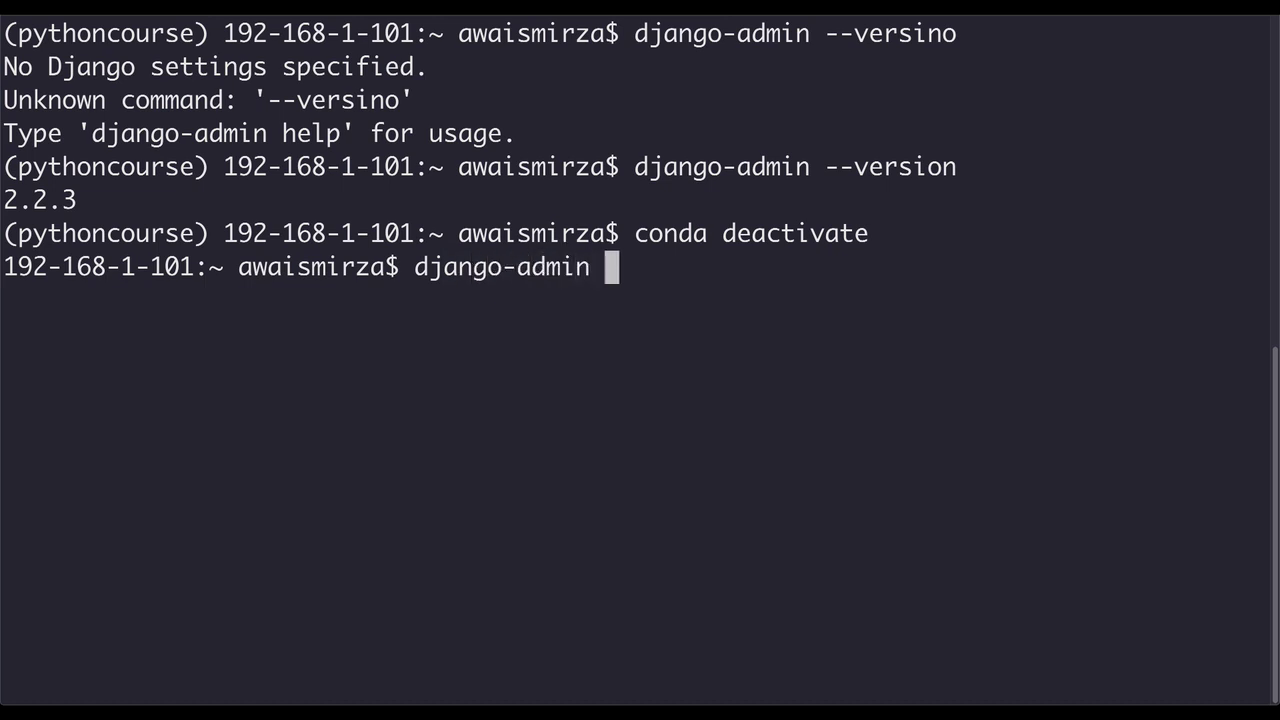
{"action": "type", "text": "--version"}
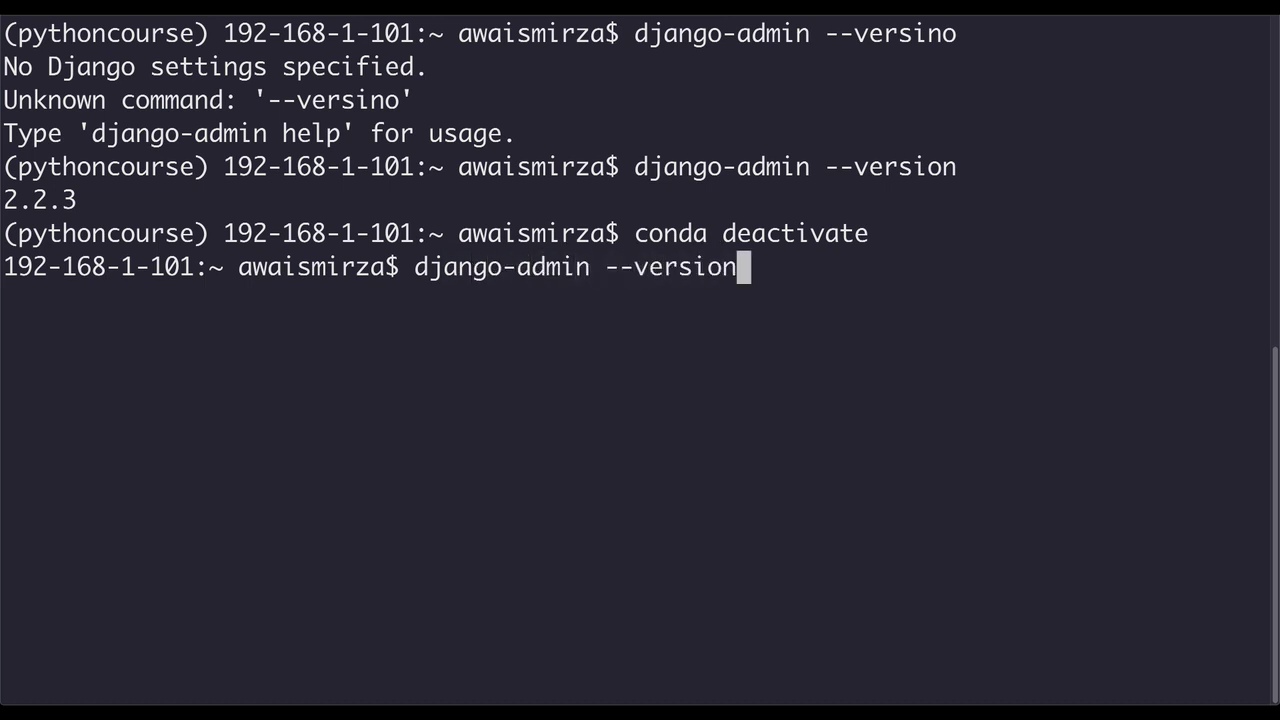
{"action": "key", "text": "Return"}
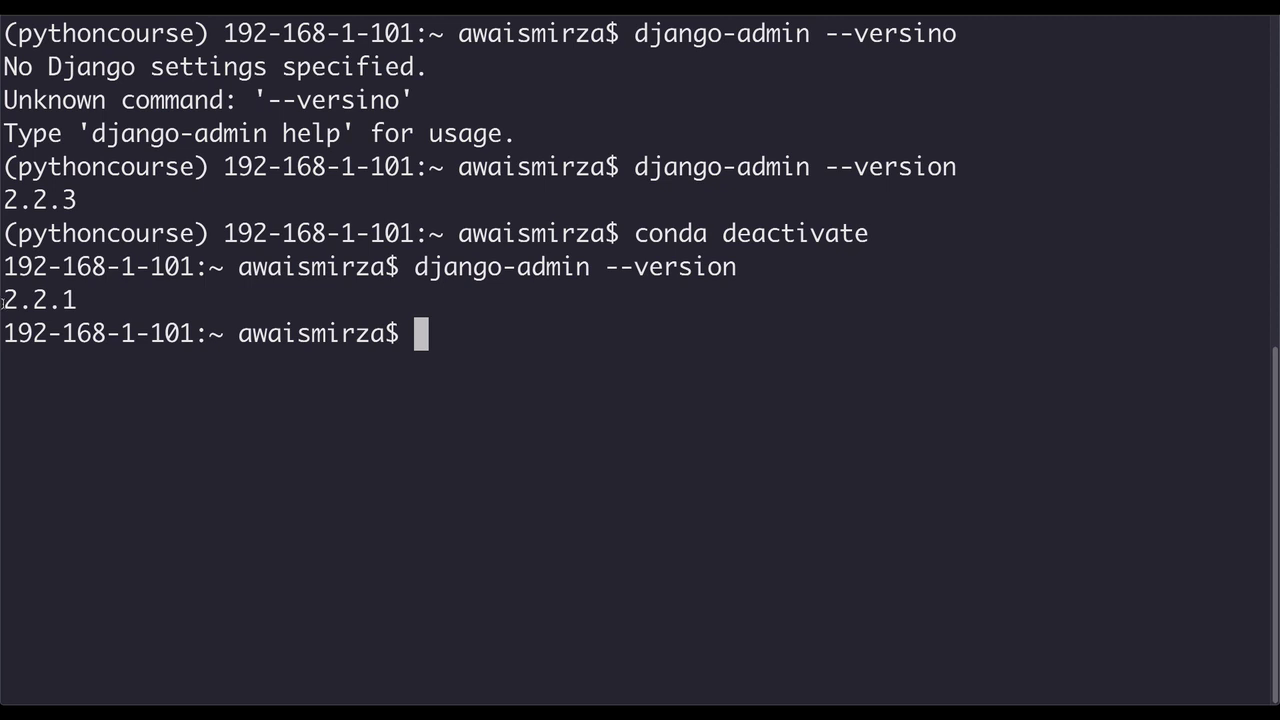
{"action": "left_click_drag", "start_coordinate": [5, 300], "coordinate": [54, 302]}
{"action": "left_click", "coordinate": [53, 207]}
{"action": "left_click_drag", "start_coordinate": [3, 200], "coordinate": [77, 200]}
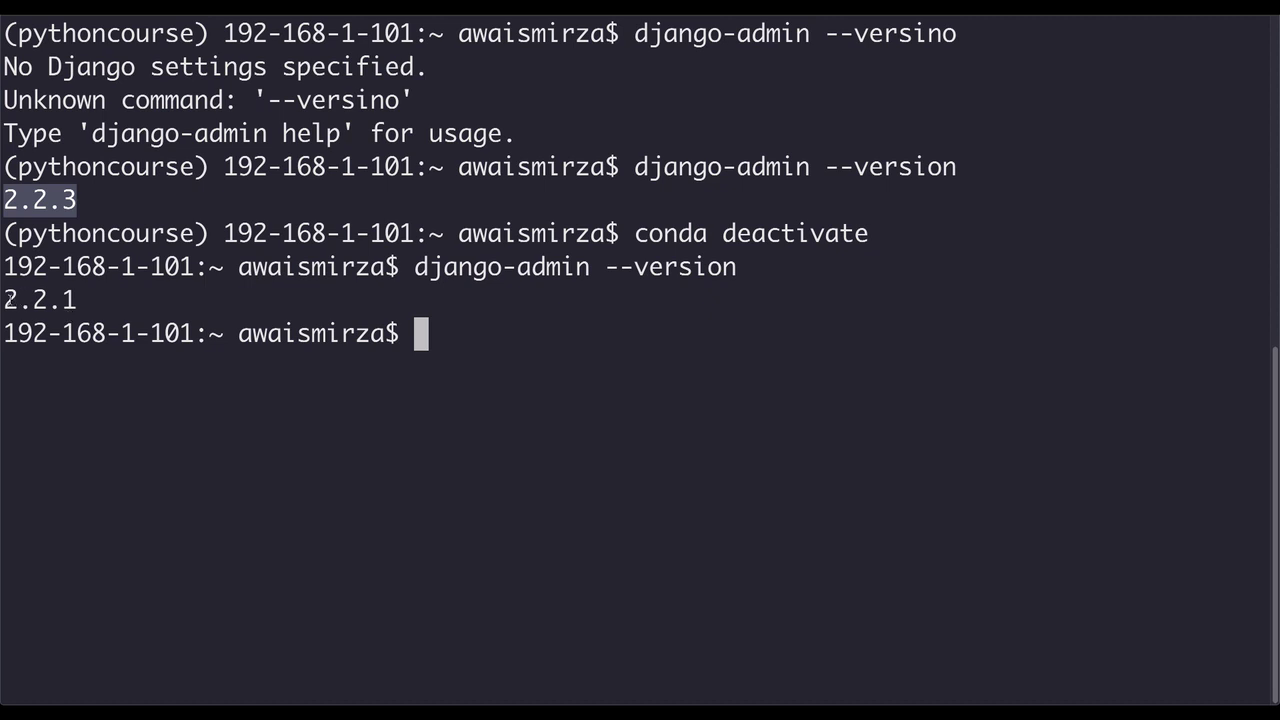
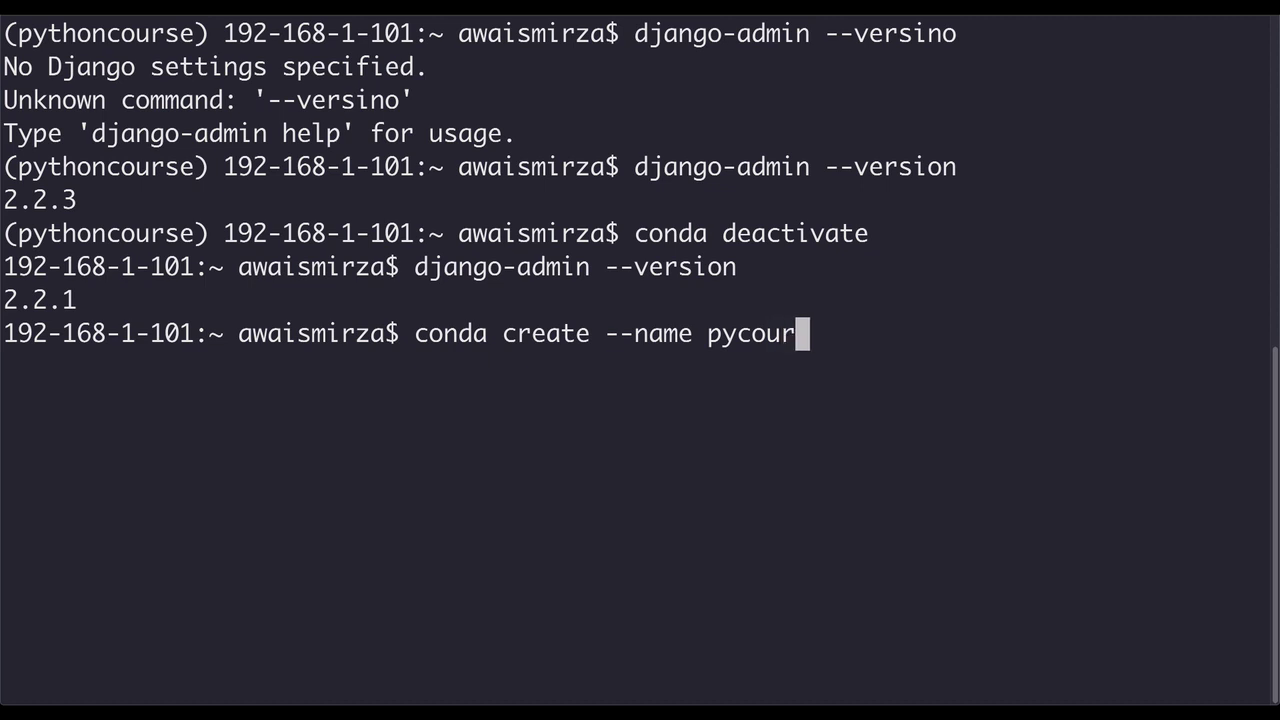
Create a second conda environment named pycourse with python=3.5 and accept the package installation.
{"action": "type", "text": "python"}
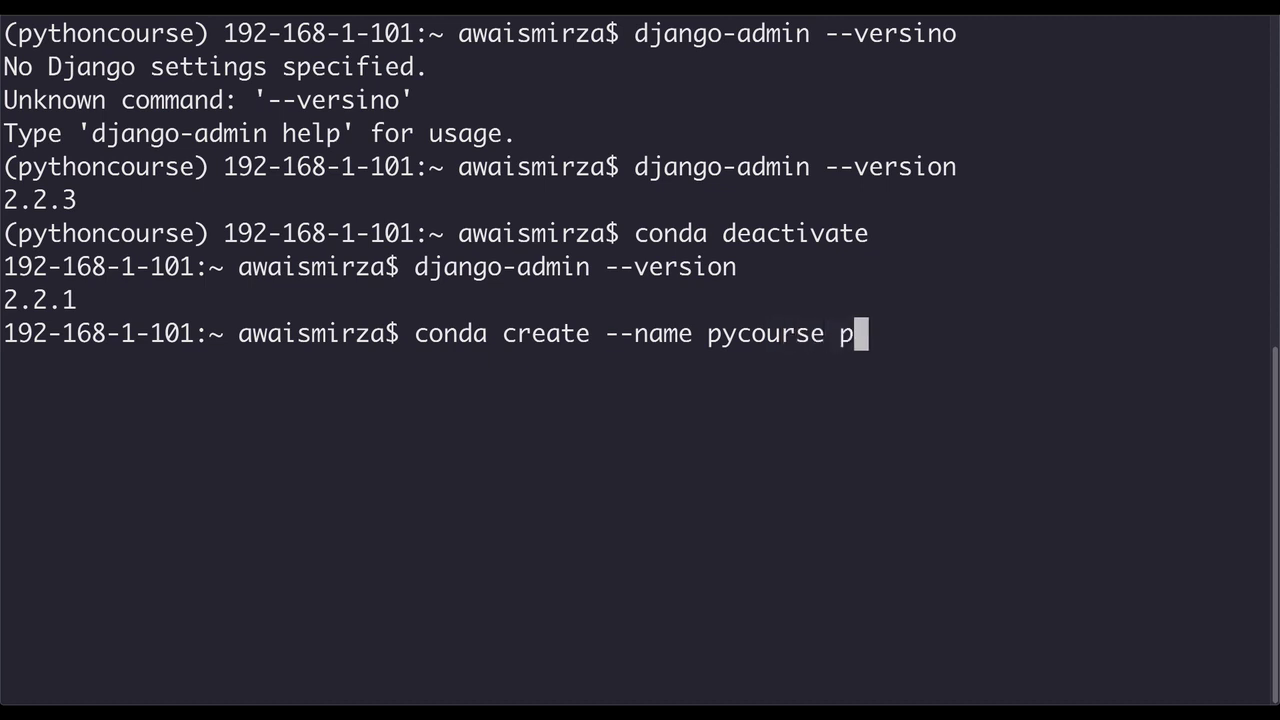
{"action": "type", "text": "="}
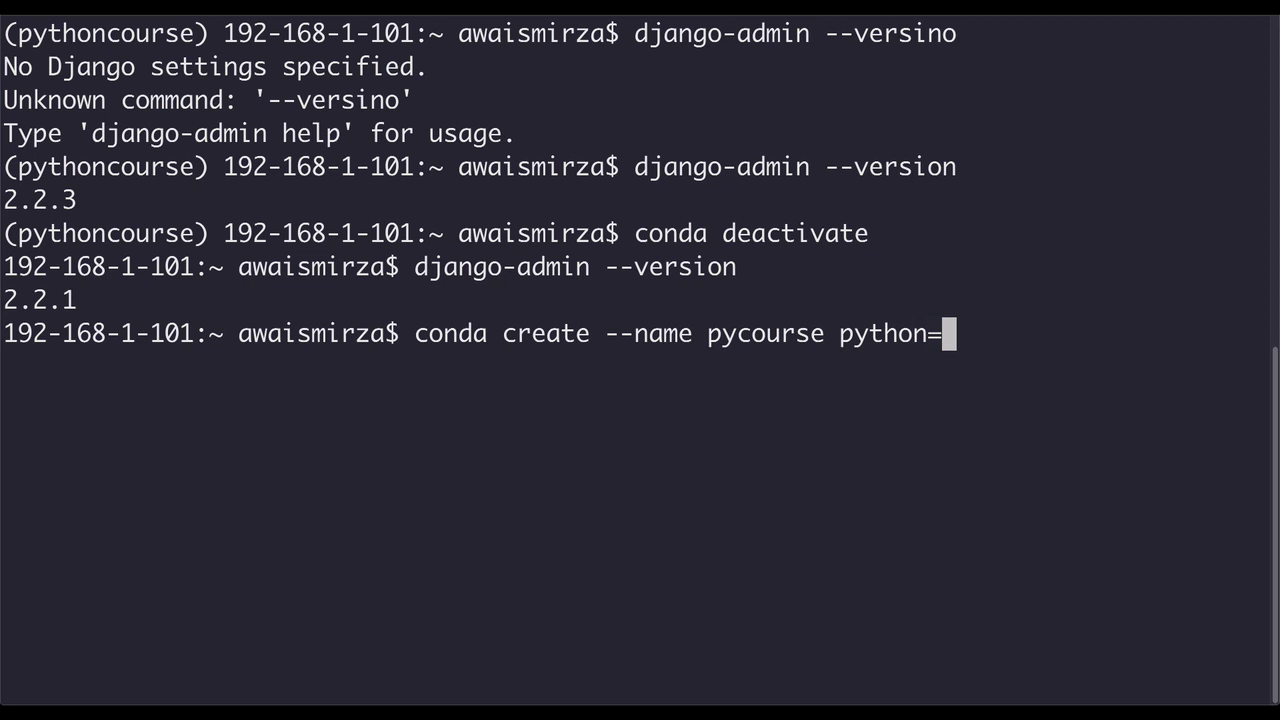
{"action": "type", "text": "3.5"}
{"action": "key", "text": "Return"}
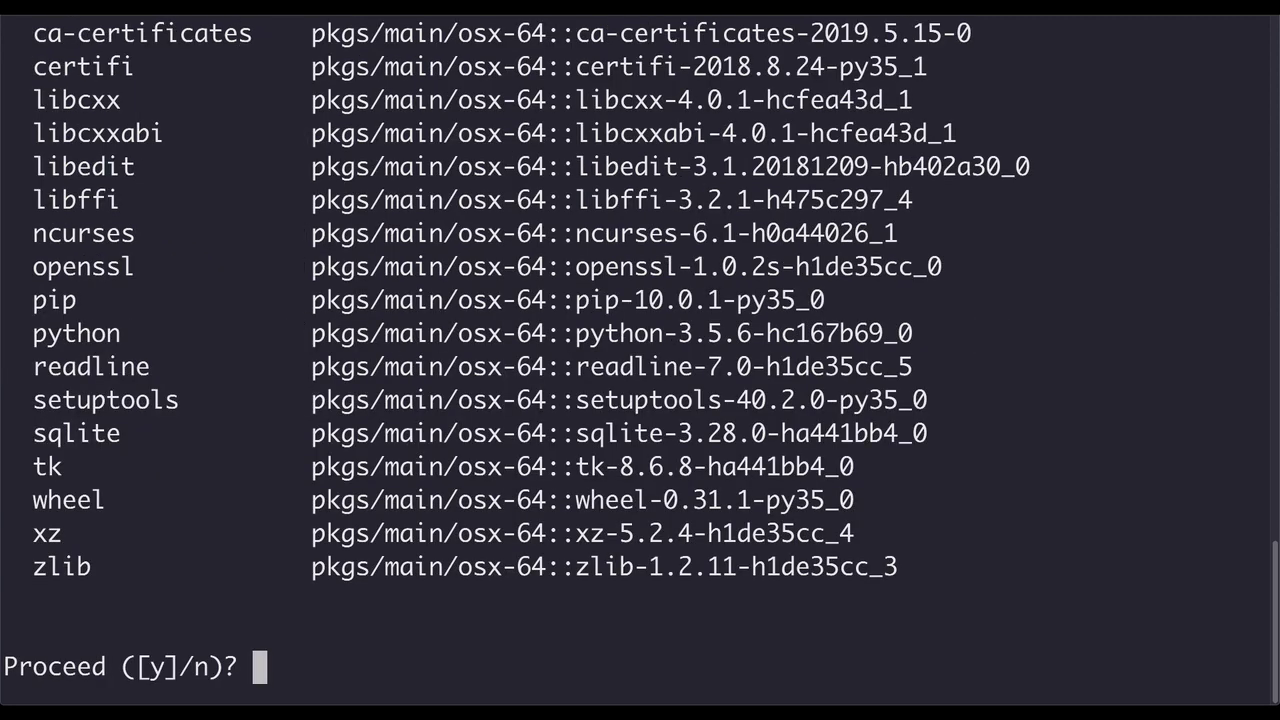
{"action": "type", "text": "y"}
{"action": "key", "text": "Return"}
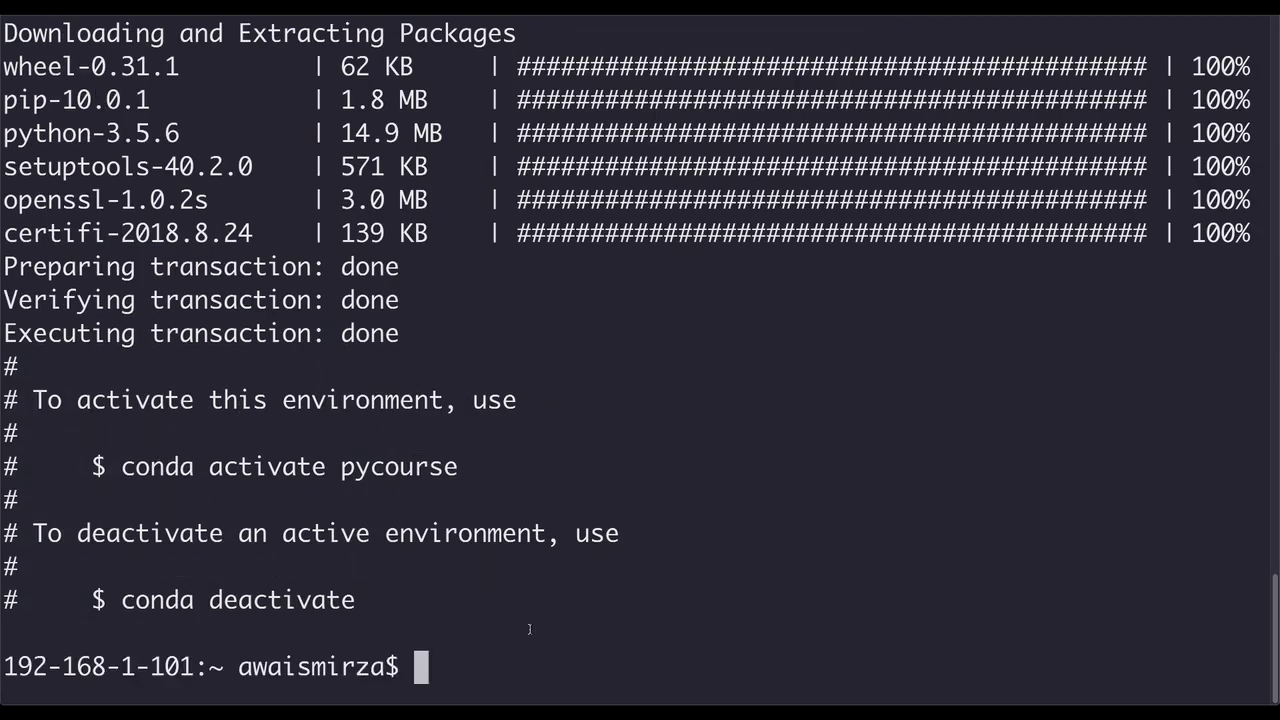
Check the Python version outside any conda environment with python3 --version.
{"action": "type", "text": "python"}
{"action": "key", "text": "BackSpace"}
{"action": "type", "text": "3 "}
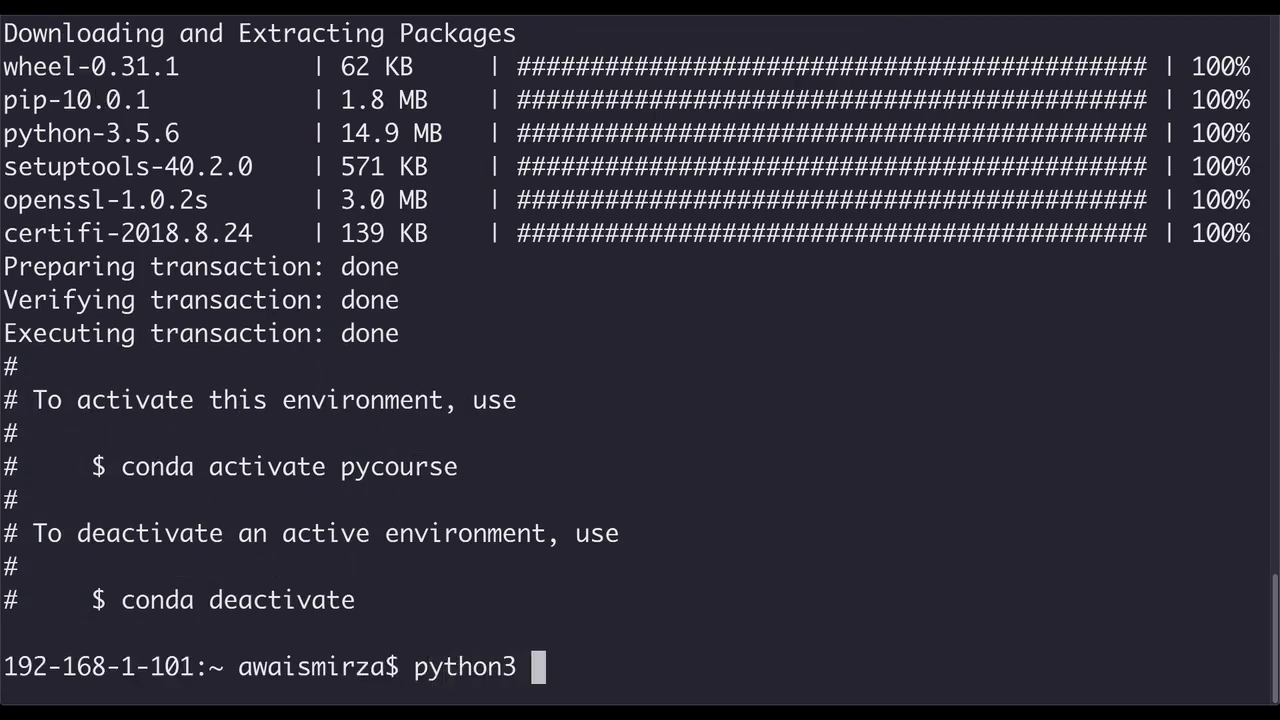
{"action": "type", "text": "--version"}
{"action": "key", "text": "Return"}
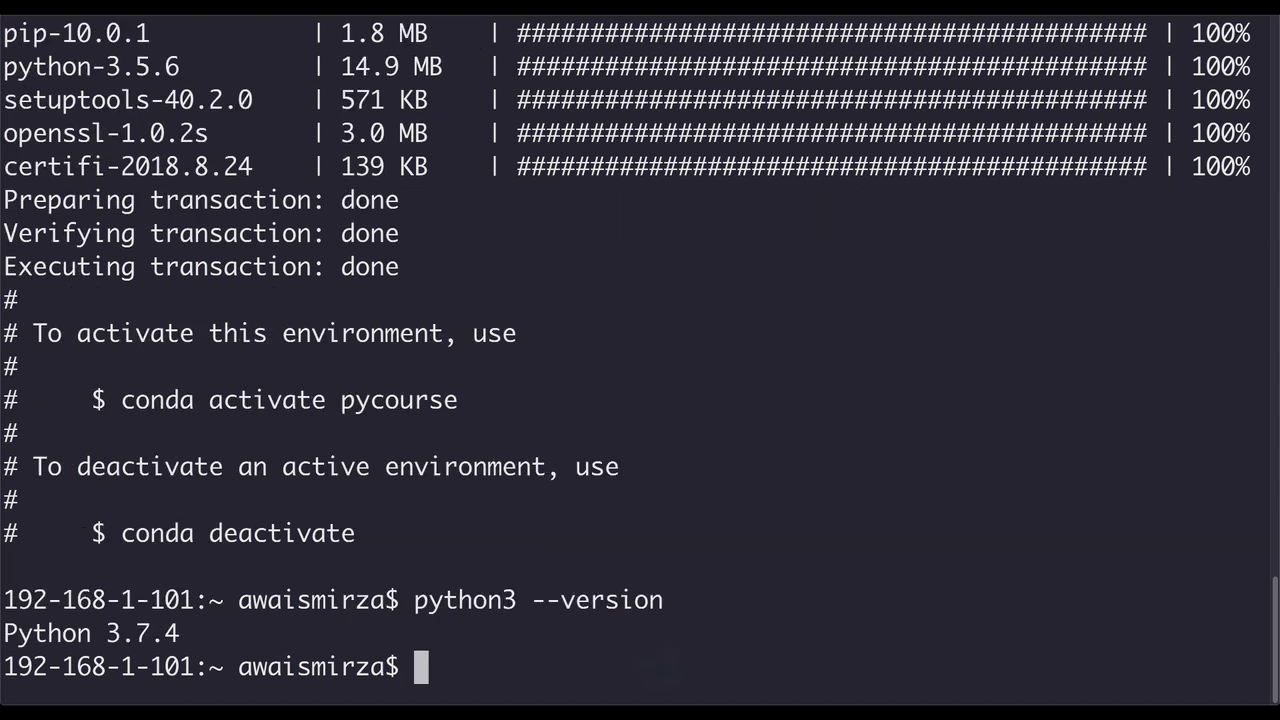
{"action": "left_click_drag", "start_coordinate": [107, 632], "coordinate": [185, 631]}
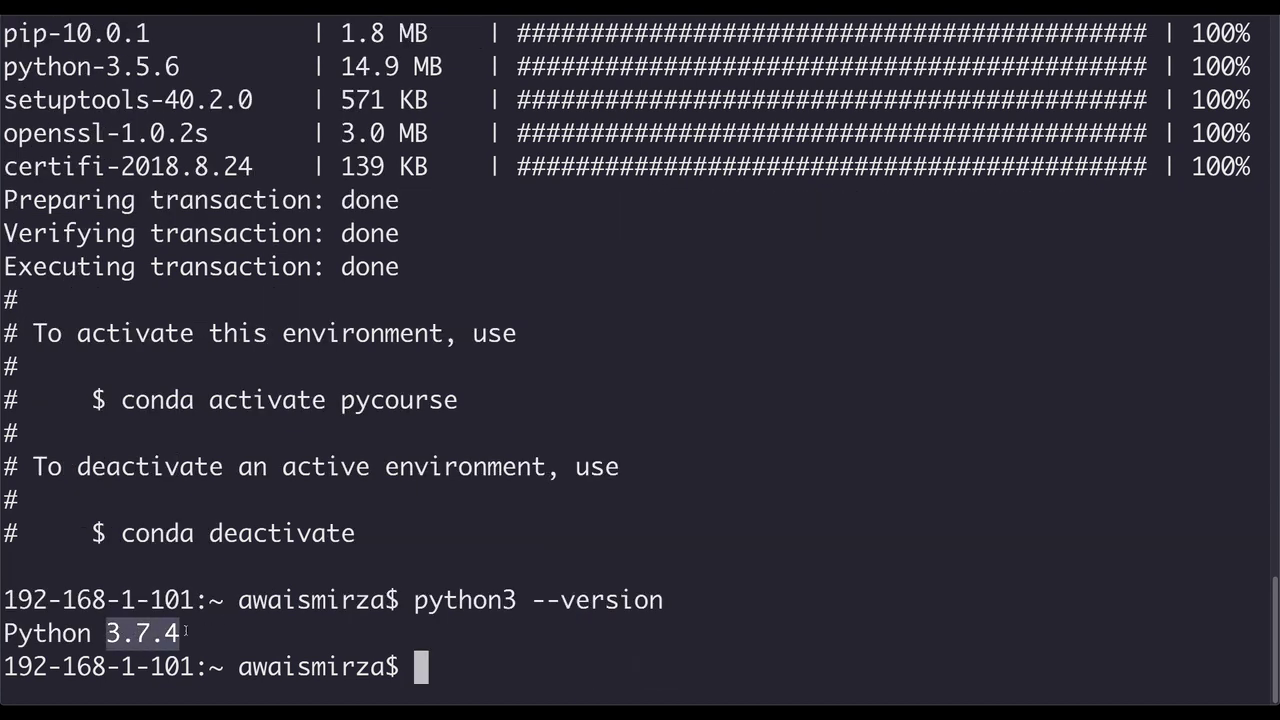
{"action": "left_click", "coordinate": [185, 631]}
Clear the terminal and activate the pycourse environment with conda activate pycourse.
{"action": "type", "text": "clear"}
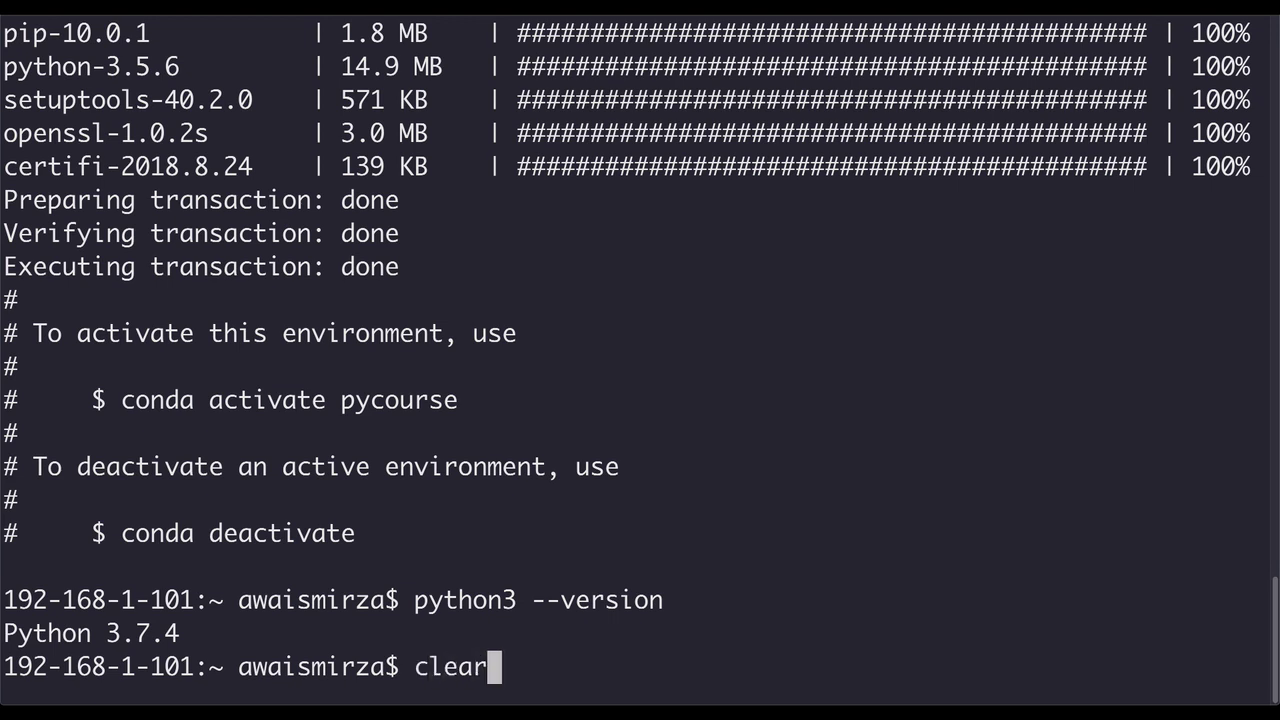
{"action": "key", "text": "Return"}
{"action": "type", "text": "cond"}
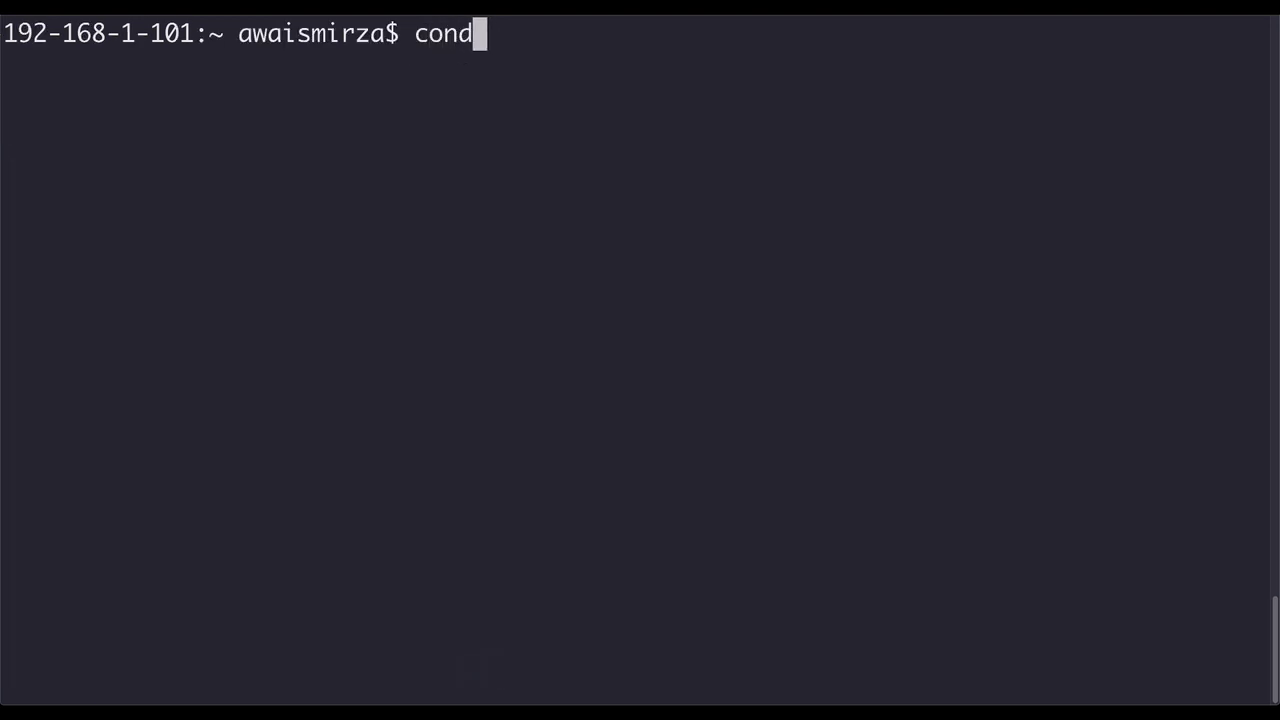
{"action": "type", "text": "a activate pycourse"}
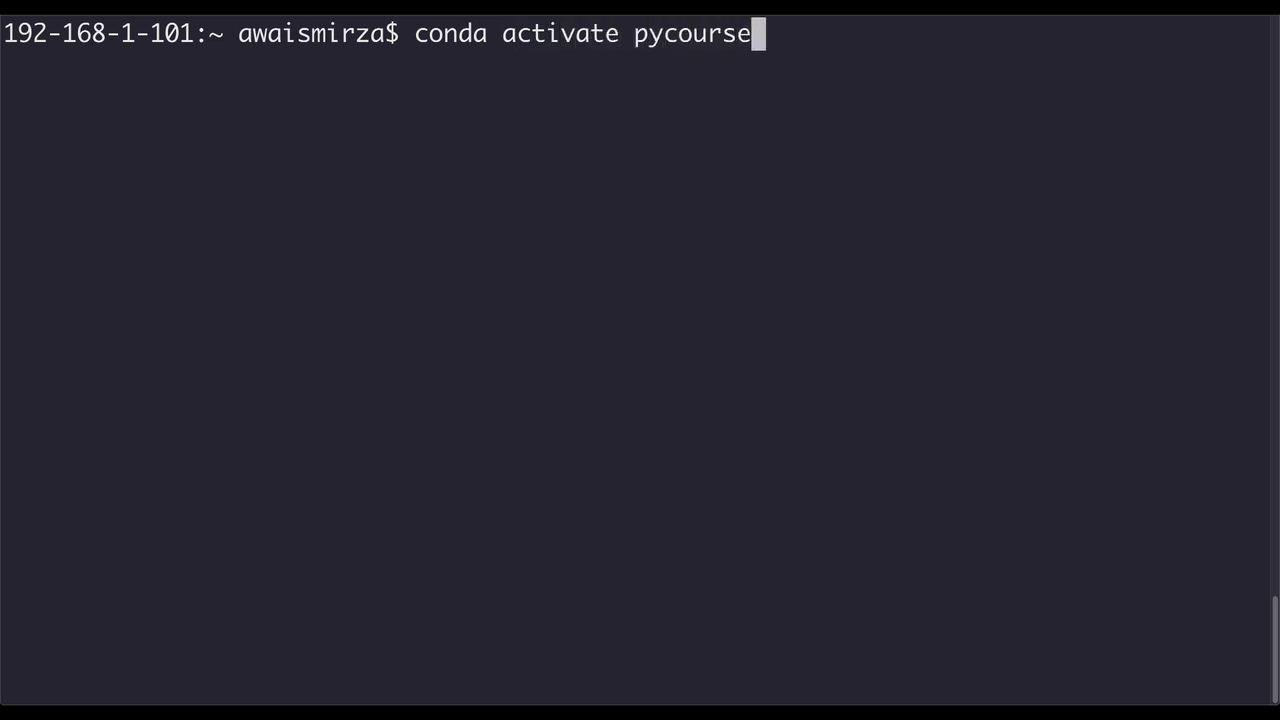
{"action": "key", "text": "Return"}
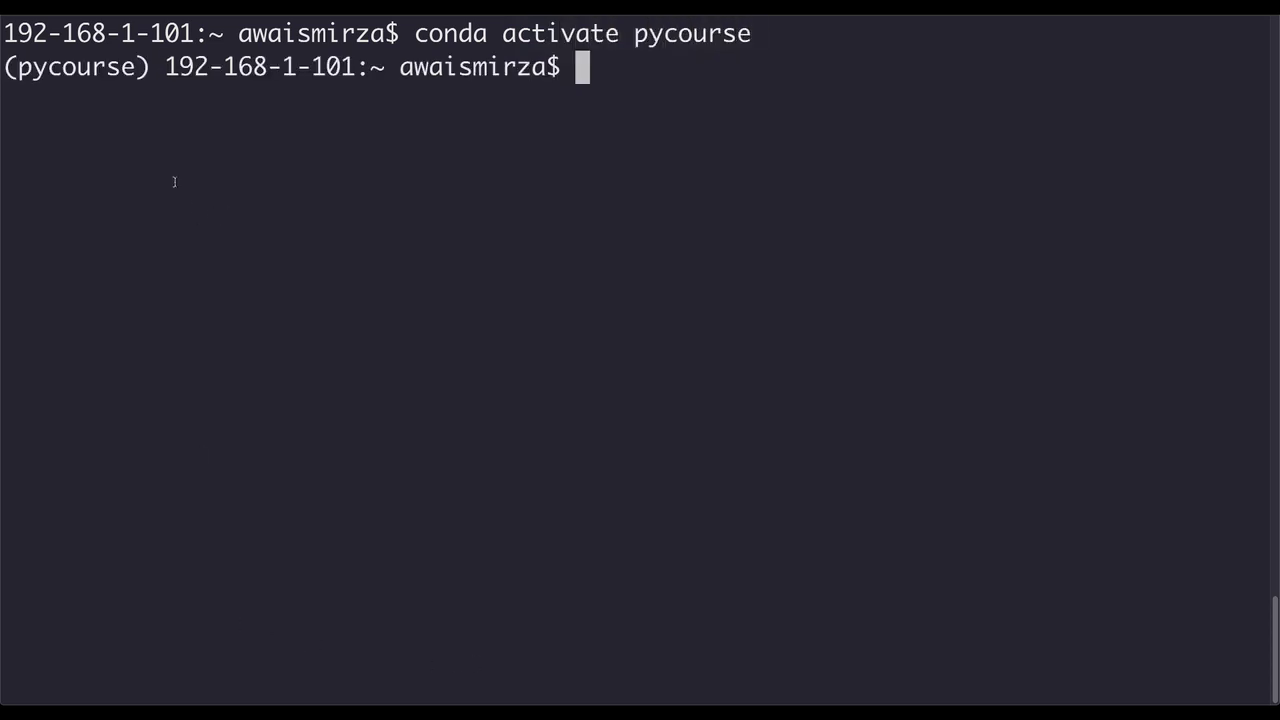
{"action": "triple_click", "coordinate": [95, 67]}
{"action": "left_click", "coordinate": [514, 88]}
Check the Python version inside the pycourse environment with python --version.
{"action": "type", "text": "python -"}
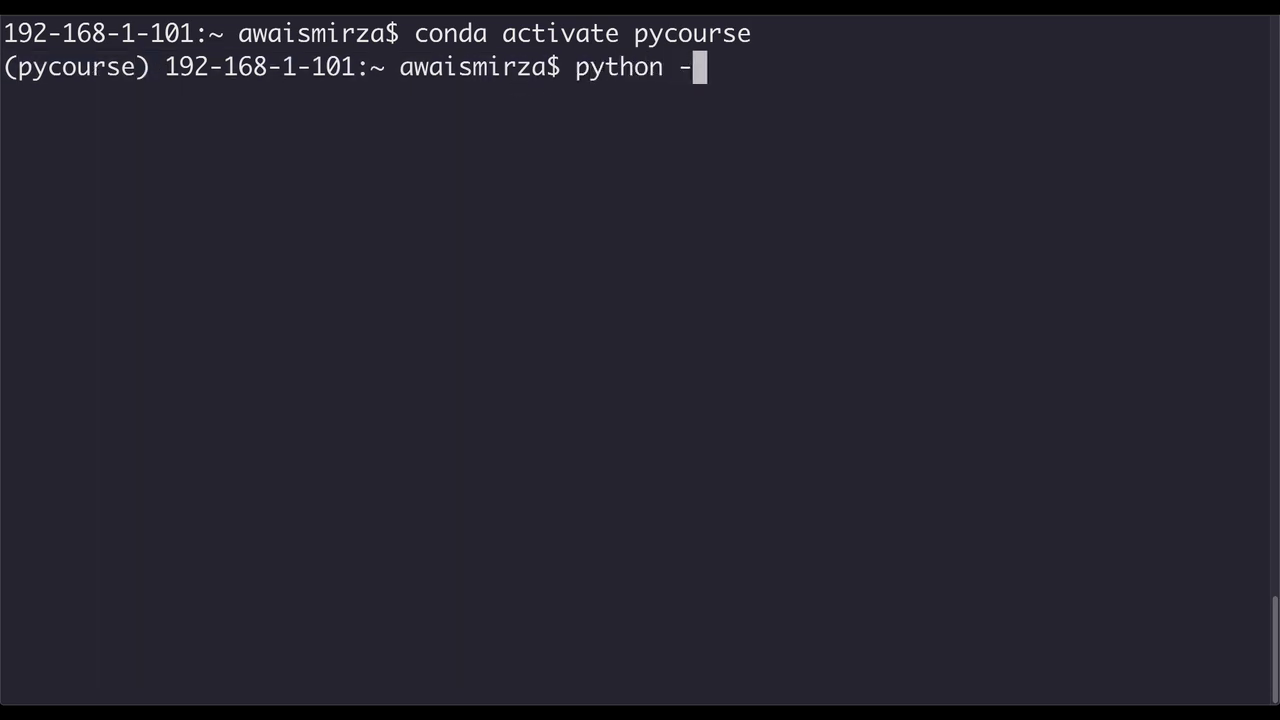
{"action": "type", "text": "-version"}
{"action": "key", "text": "Return"}
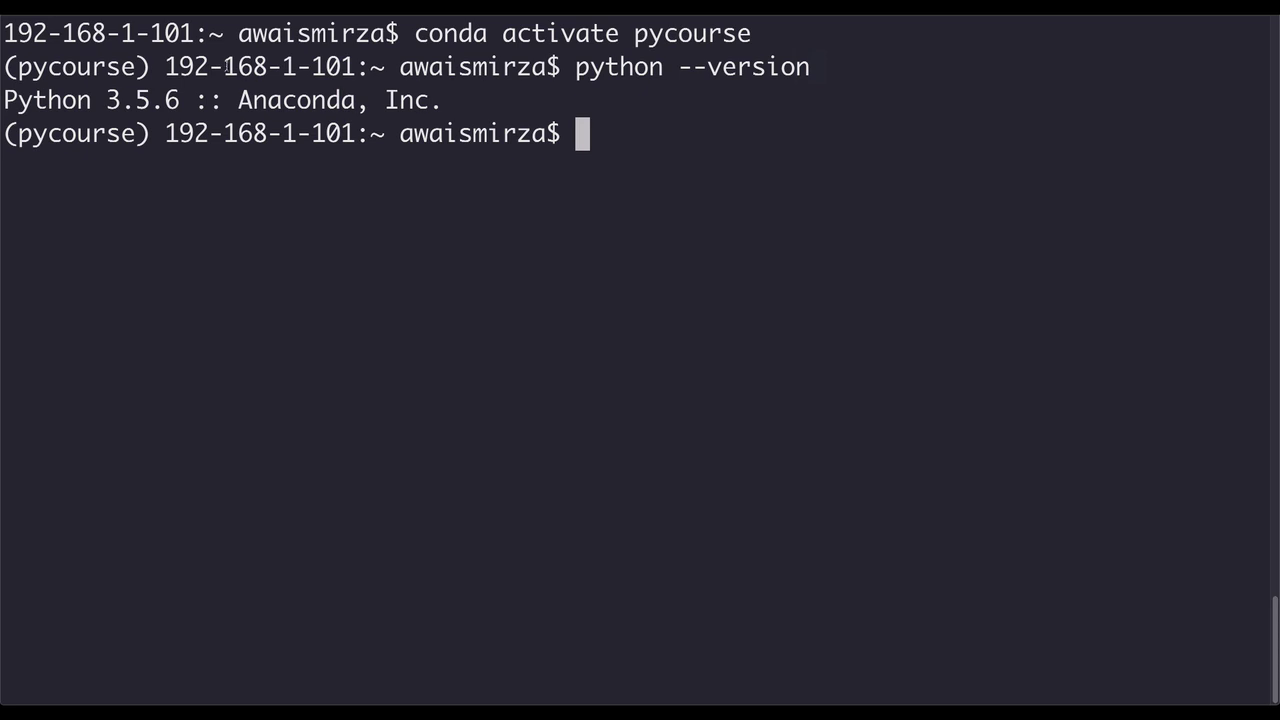
{"action": "left_click_drag", "start_coordinate": [107, 93], "coordinate": [170, 95]}
{"action": "left_click", "coordinate": [755, 134]}
Run pip --version in the pycourse environment and examine the pip version and its associated Python version.
{"action": "type", "text": "pip --vers"}
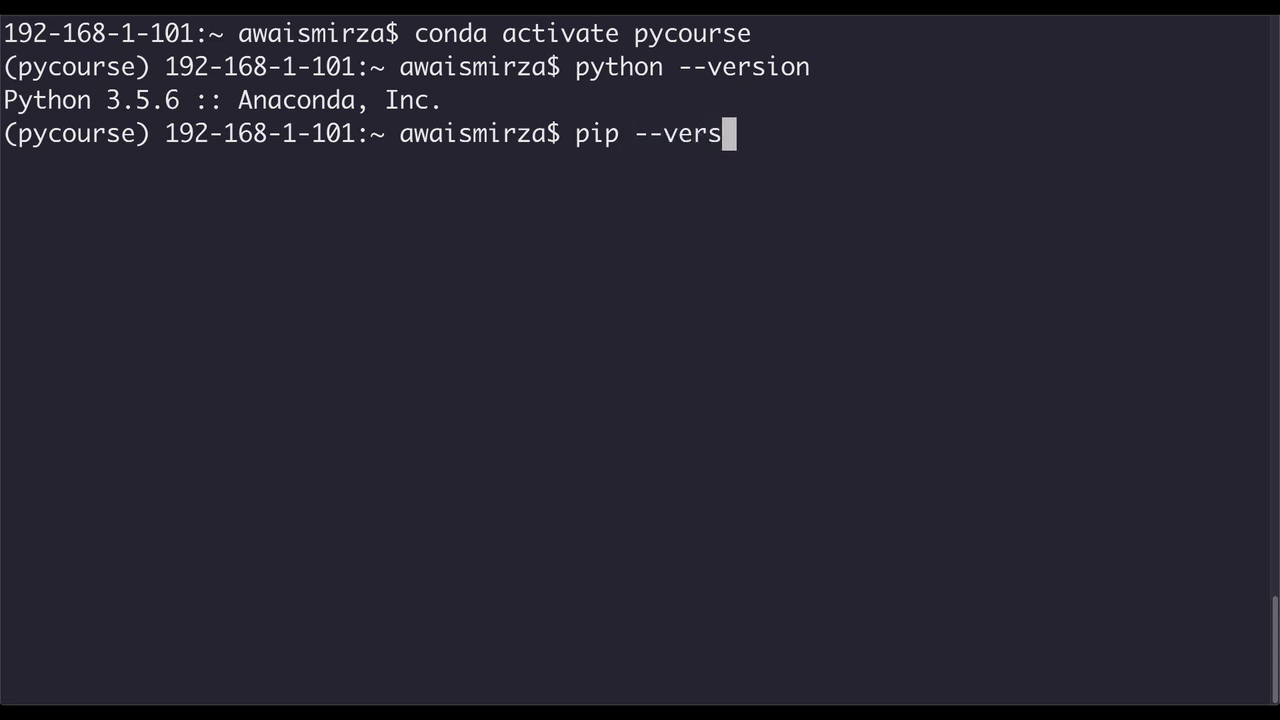
{"action": "type", "text": "ion"}
{"action": "key", "text": "Return"}
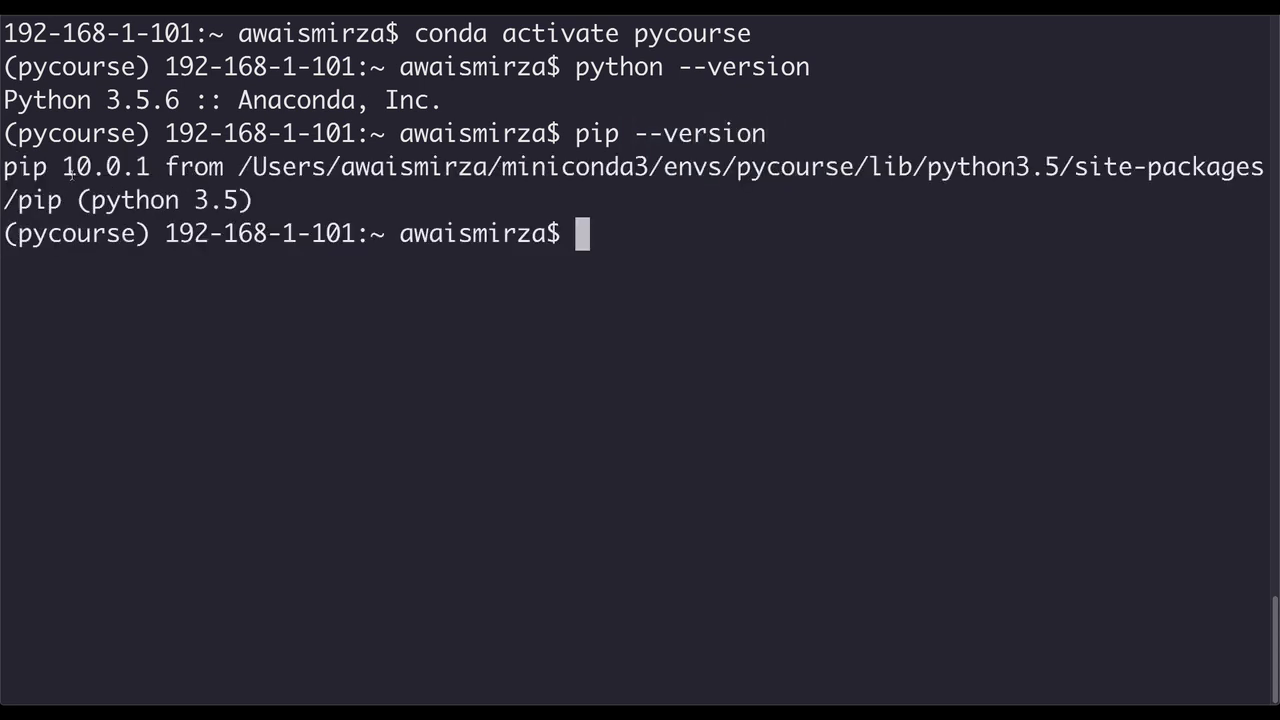
{"action": "left_click_drag", "start_coordinate": [63, 170], "coordinate": [92, 170]}
{"action": "left_click", "coordinate": [161, 168]}
{"action": "left_click_drag", "start_coordinate": [66, 170], "coordinate": [138, 169]}
{"action": "left_click_drag", "start_coordinate": [194, 204], "coordinate": [254, 203]}
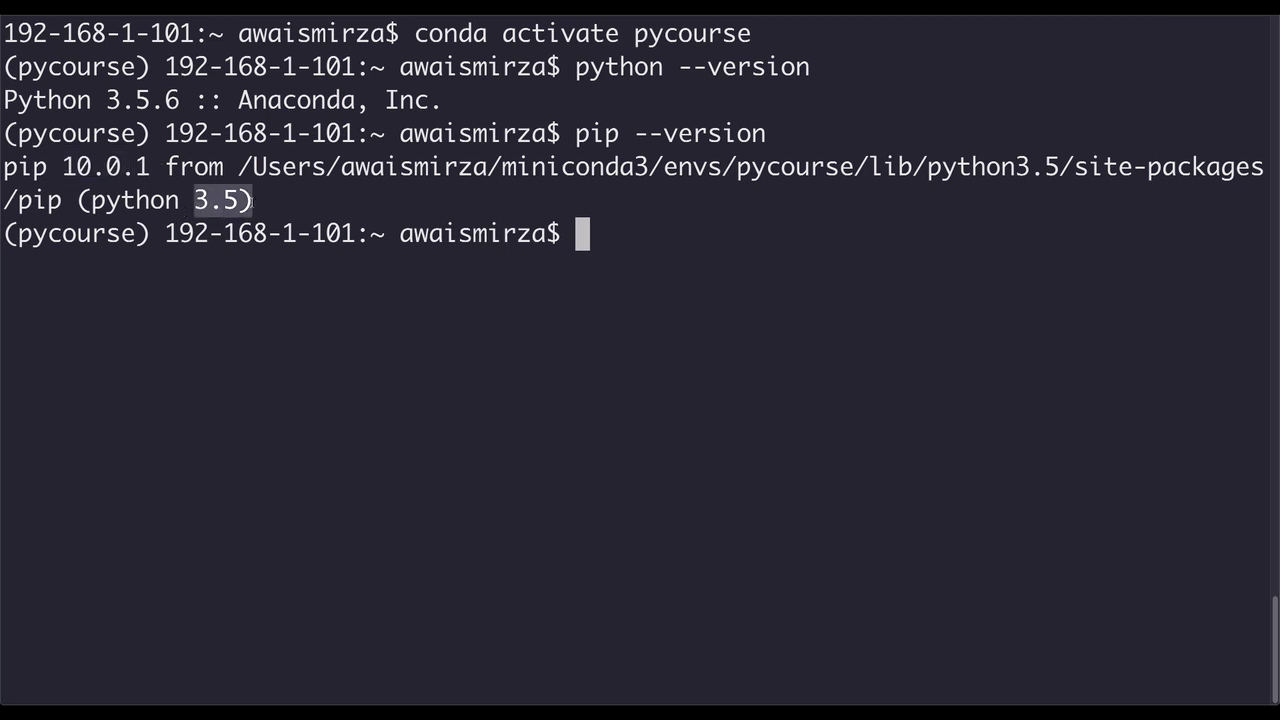
{"action": "left_click", "coordinate": [386, 204]}
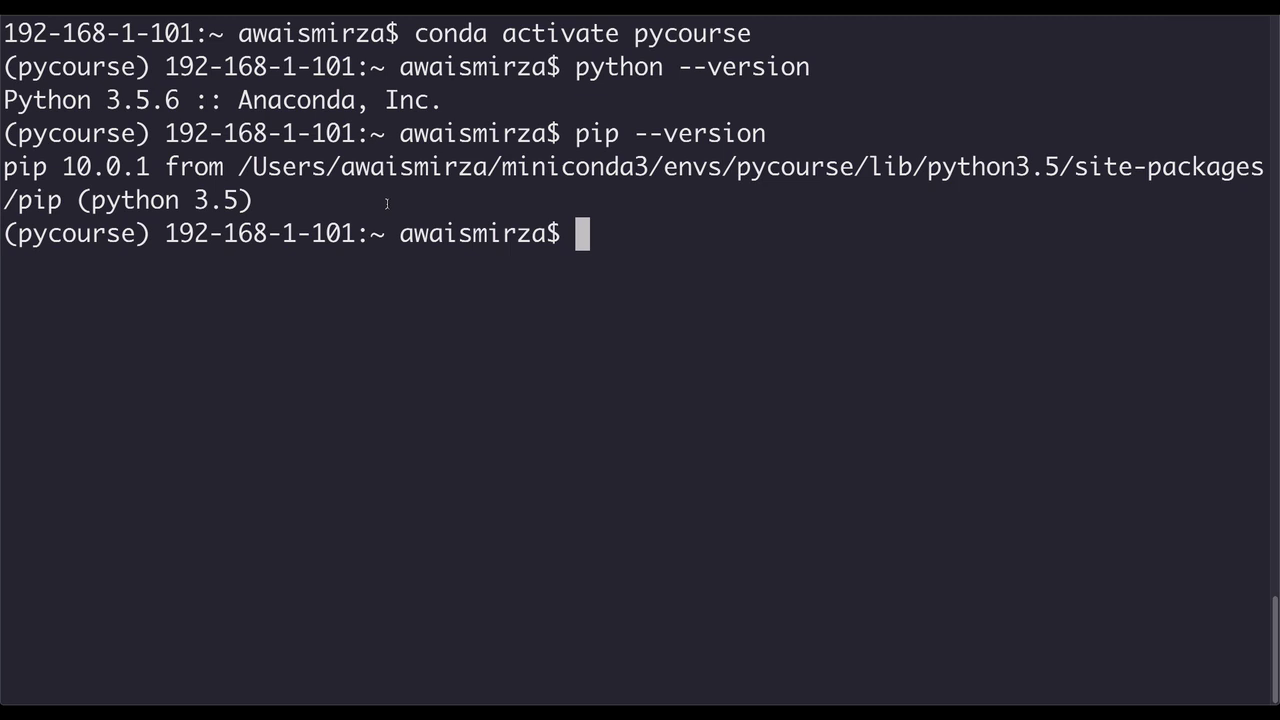
Highlight the pip version number in the pycourse environment's output to examine it.
{"action": "left_click_drag", "start_coordinate": [62, 171], "coordinate": [150, 169]}
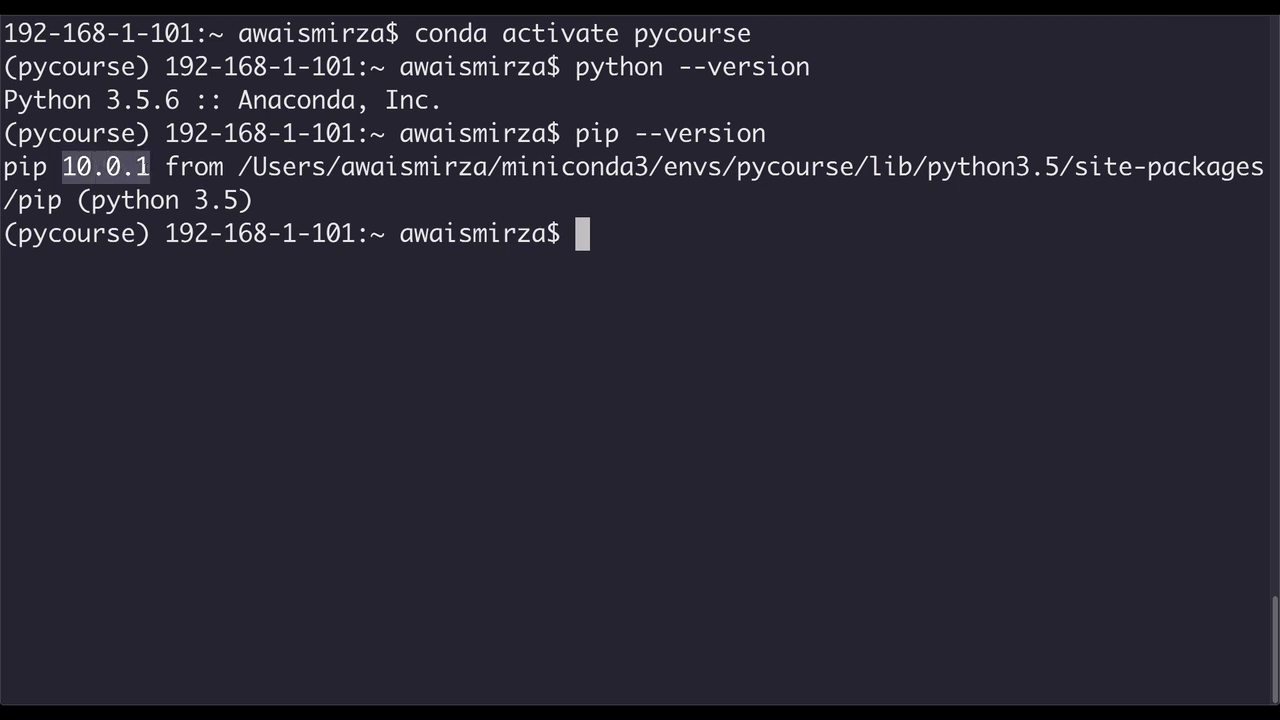
{"action": "left_click", "coordinate": [360, 202]}
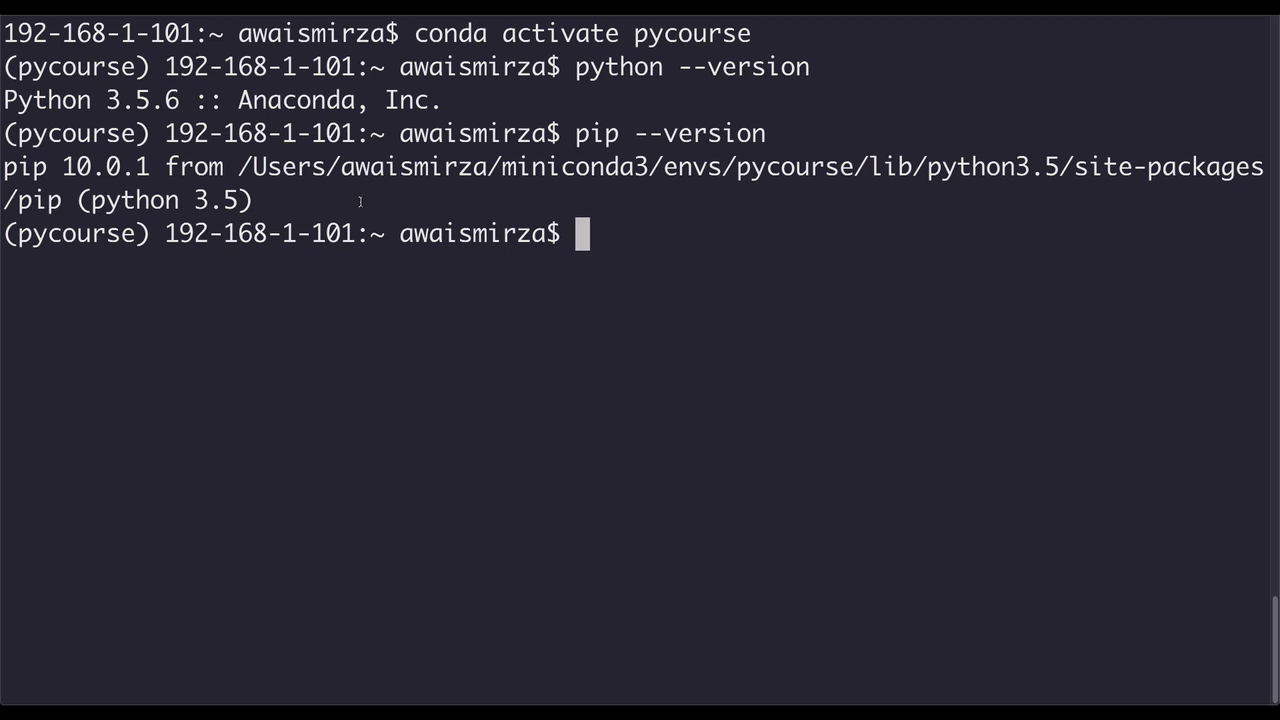
Switch to the conda guide in the browser and review Managing environments, Managing Python and Managing packages, including the beautifulsoup4 install command.
{"action": "key", "text": "ctrl+Right"}
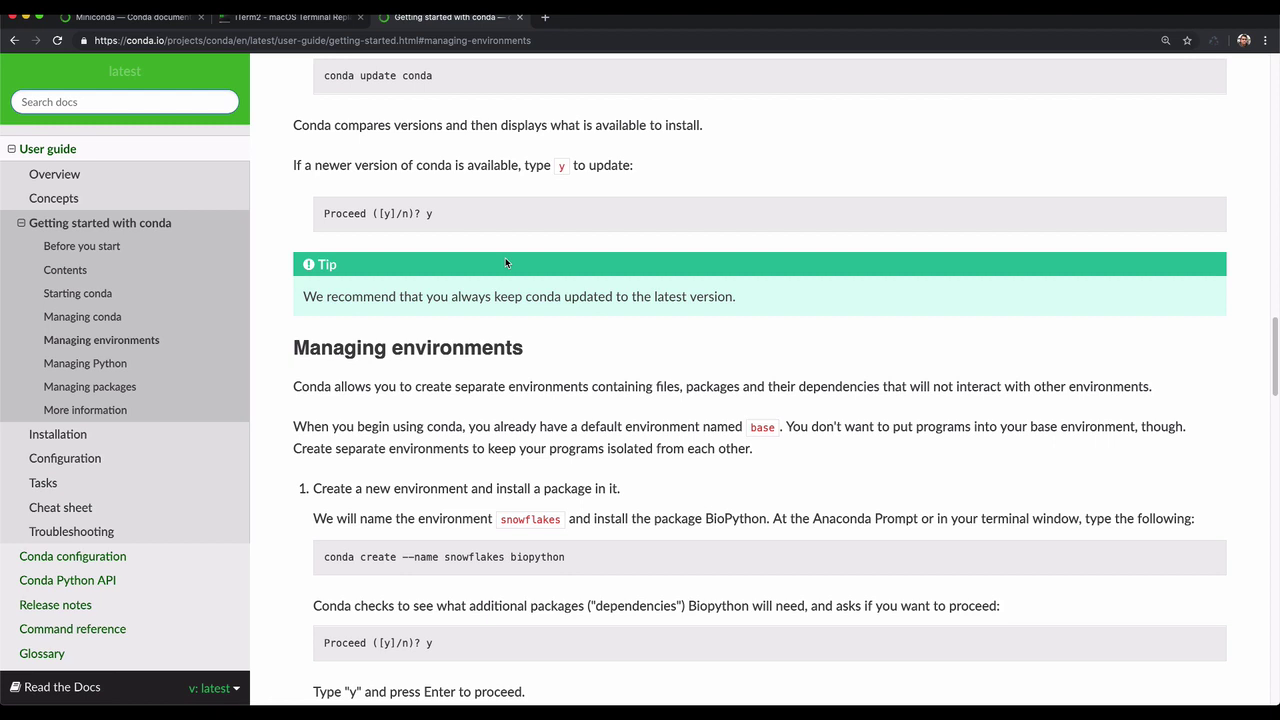
{"action": "left_click", "coordinate": [115, 345]}
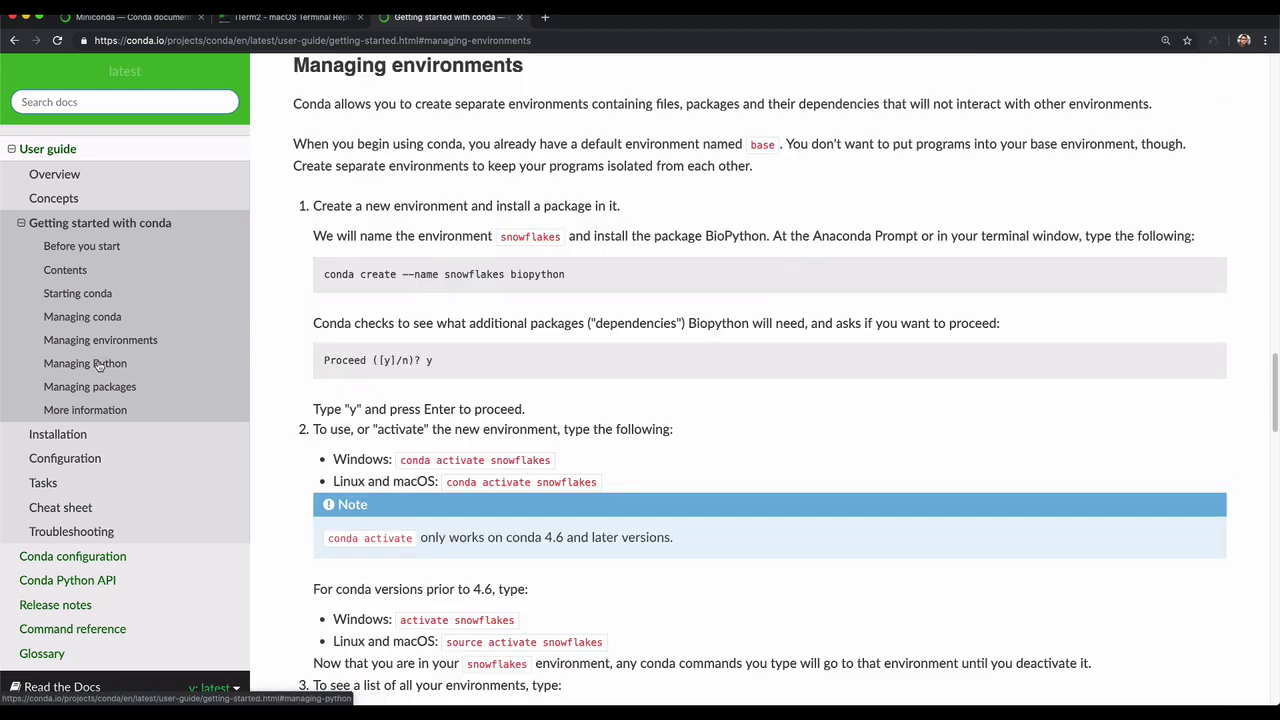
{"action": "left_click", "coordinate": [102, 367]}
{"action": "left_click", "coordinate": [100, 388]}
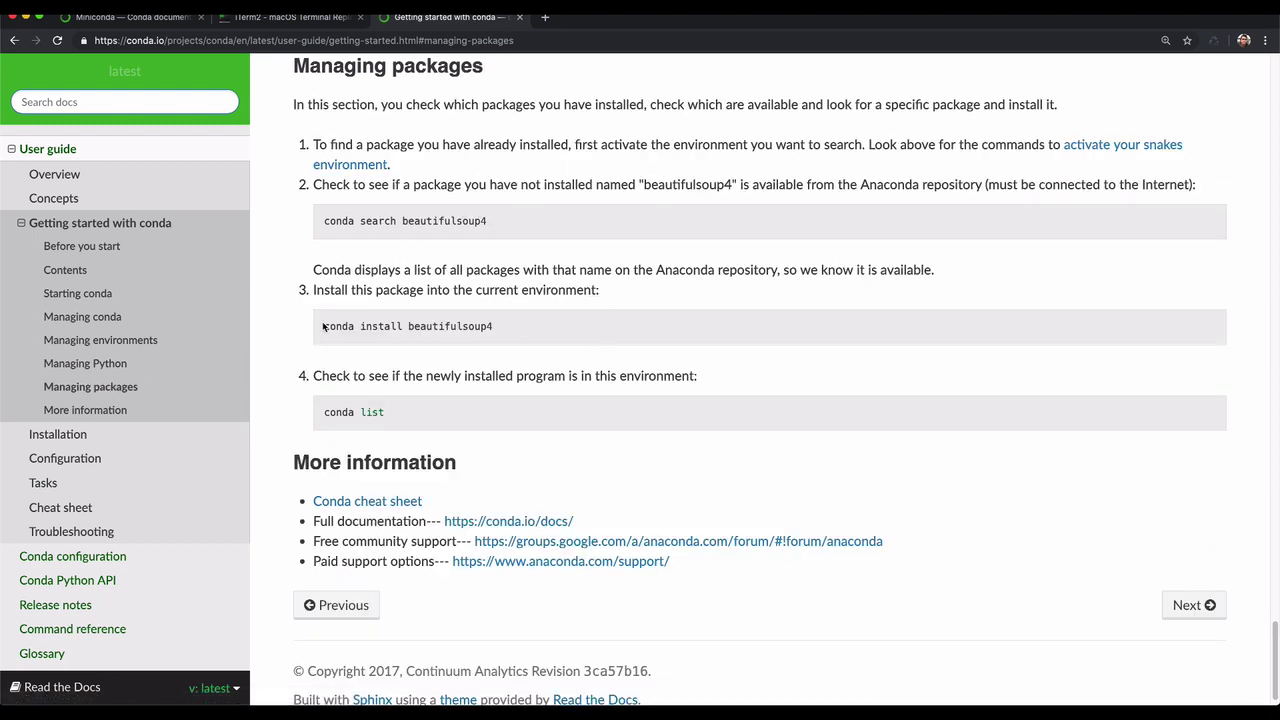
{"action": "left_click_drag", "start_coordinate": [324, 326], "coordinate": [481, 326]}
{"action": "left_click", "coordinate": [481, 355]}
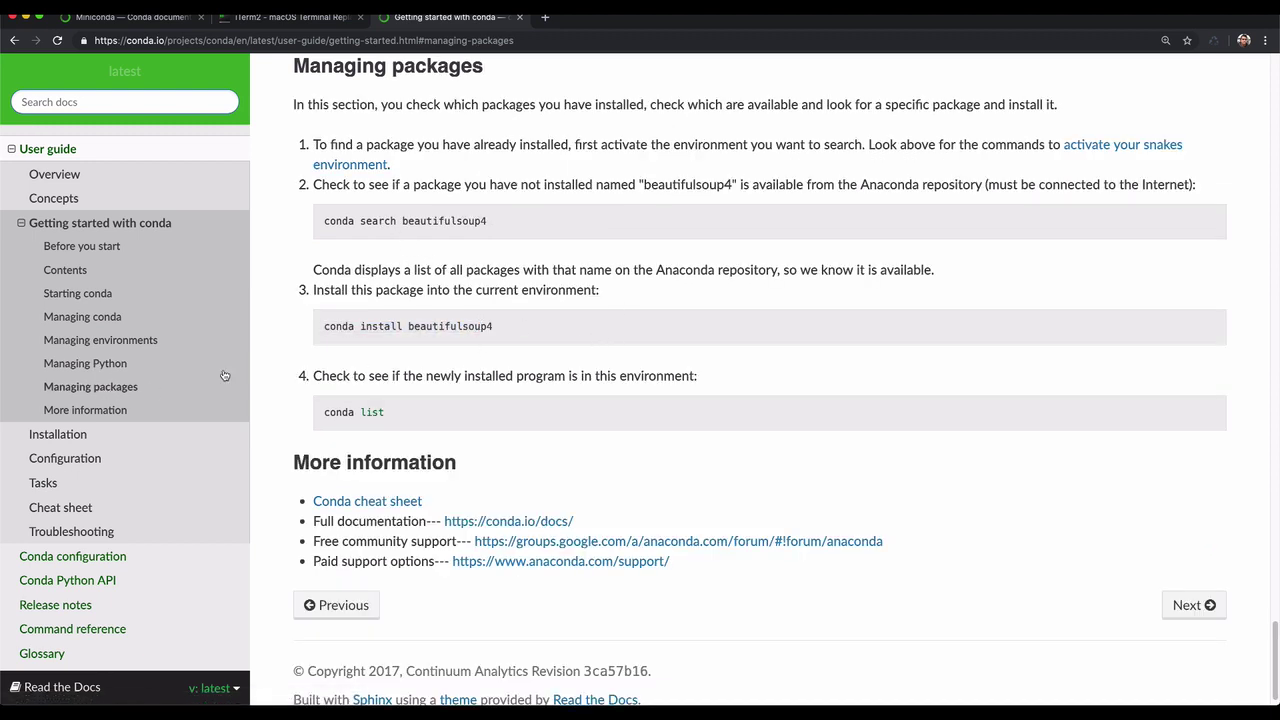